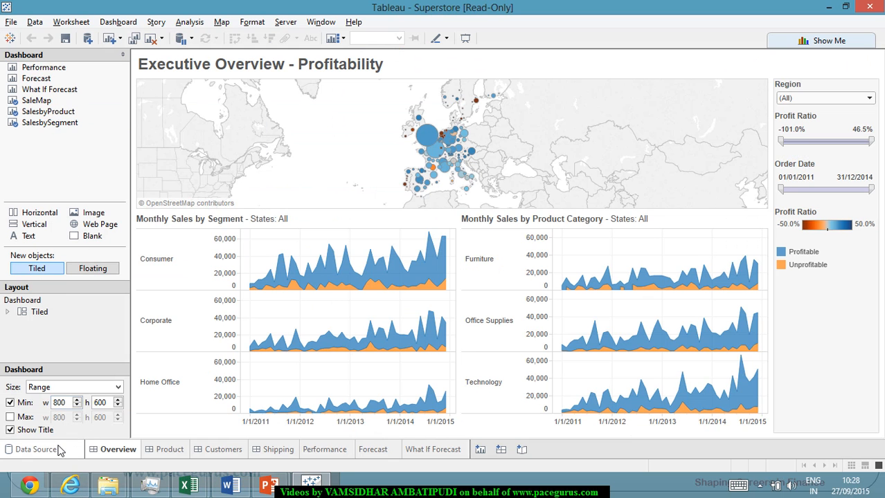
Switch to Tableau and close the Sales Target data source, accepting the deletion of its sheets.
click(61, 450)
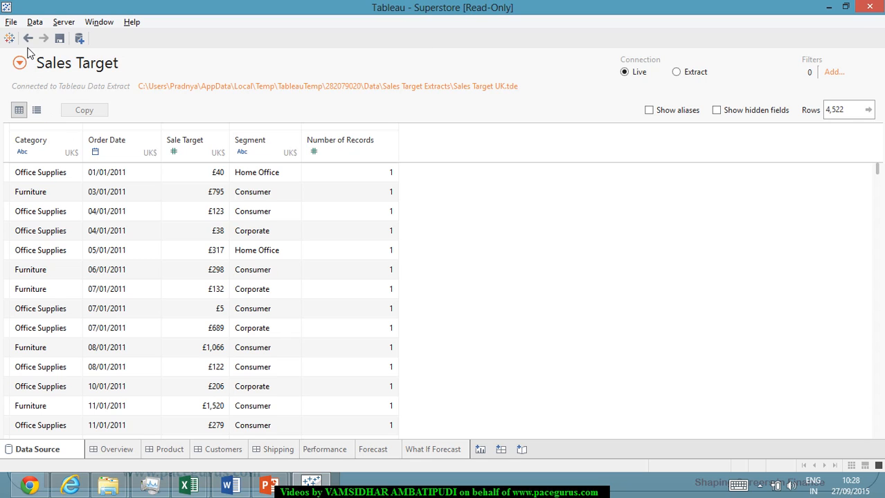
click(34, 22)
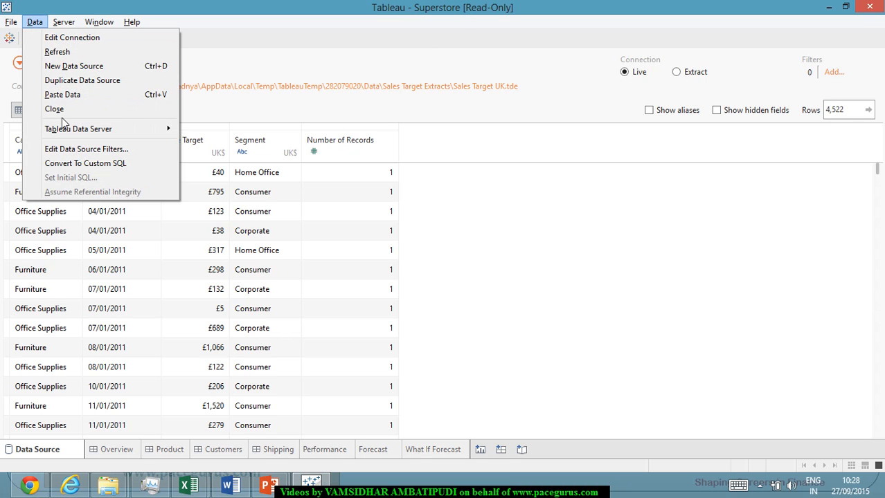
click(59, 109)
click(514, 262)
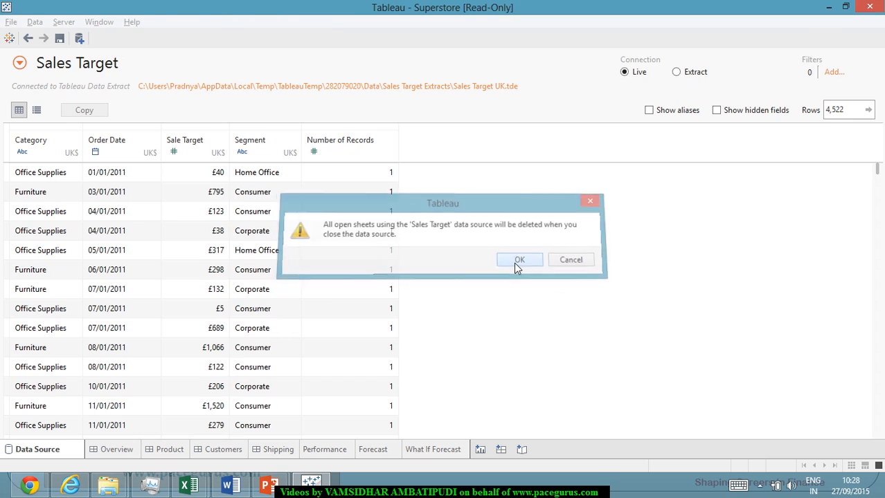
Close the Sample - Superstore extract data source, accepting the deletion of its sheets.
click(35, 23)
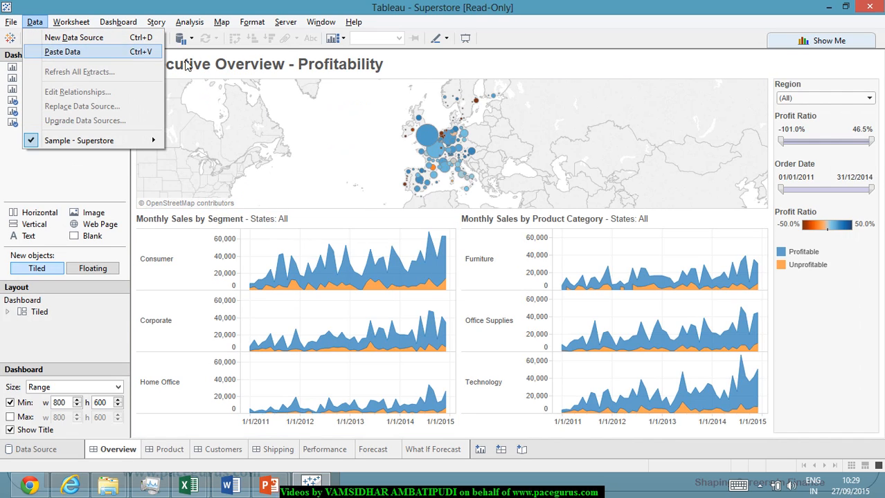
click(292, 136)
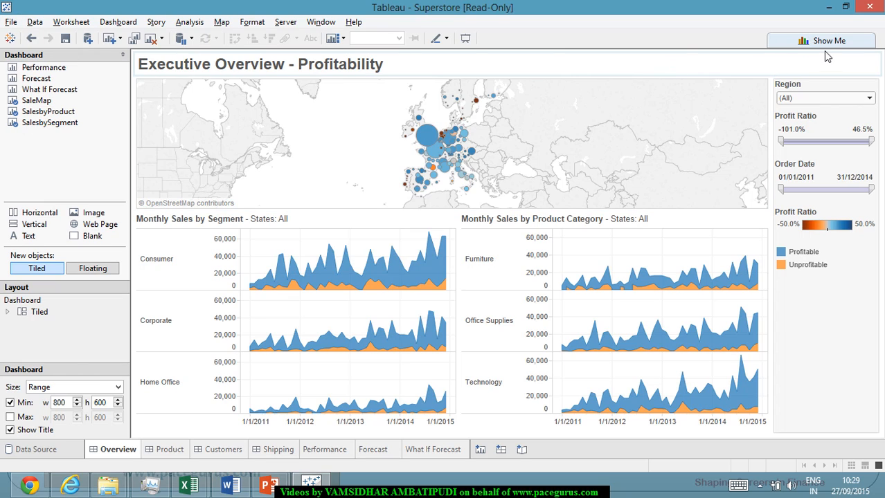
click(59, 451)
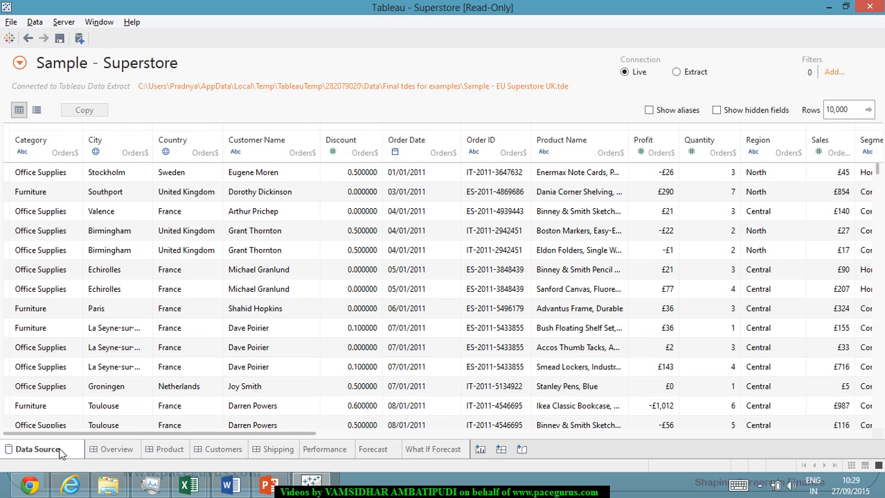
click(35, 22)
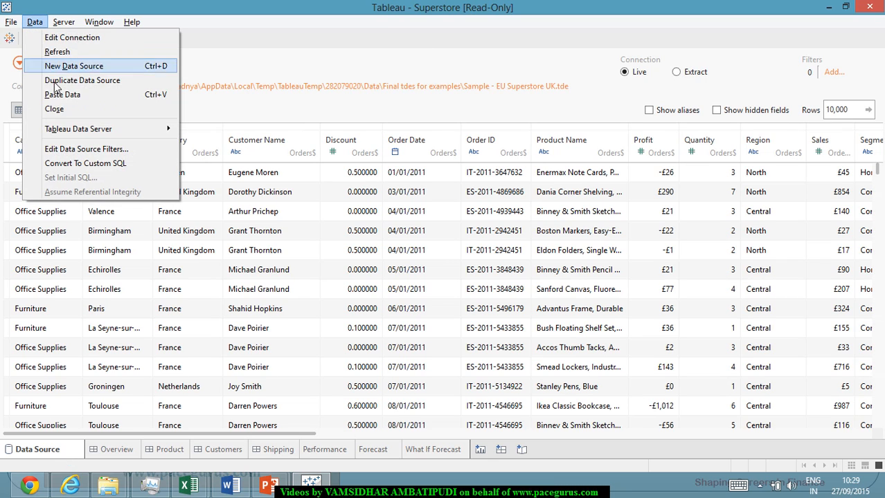
click(67, 109)
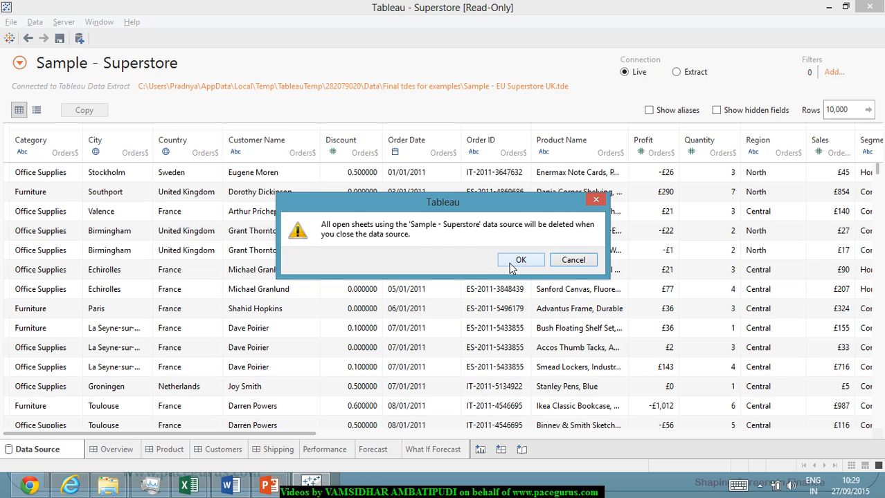
click(515, 261)
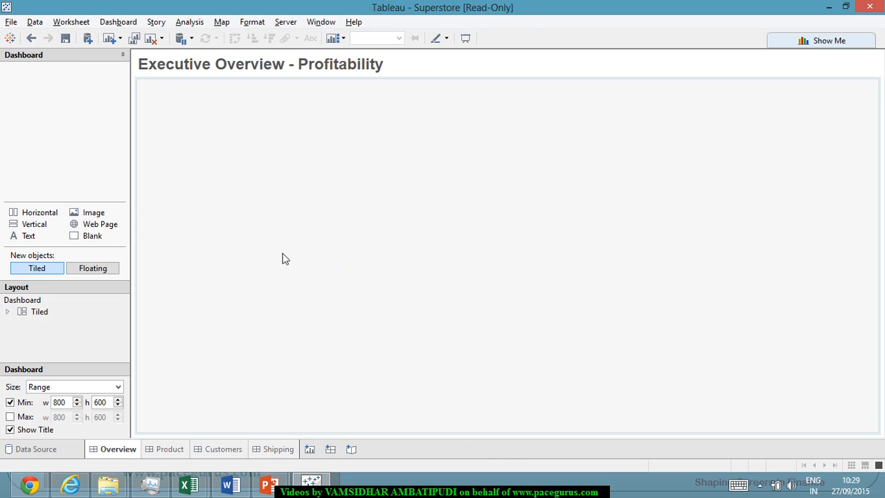
Connect to the Excel workbook Sample - Superstore as a new data source.
click(74, 450)
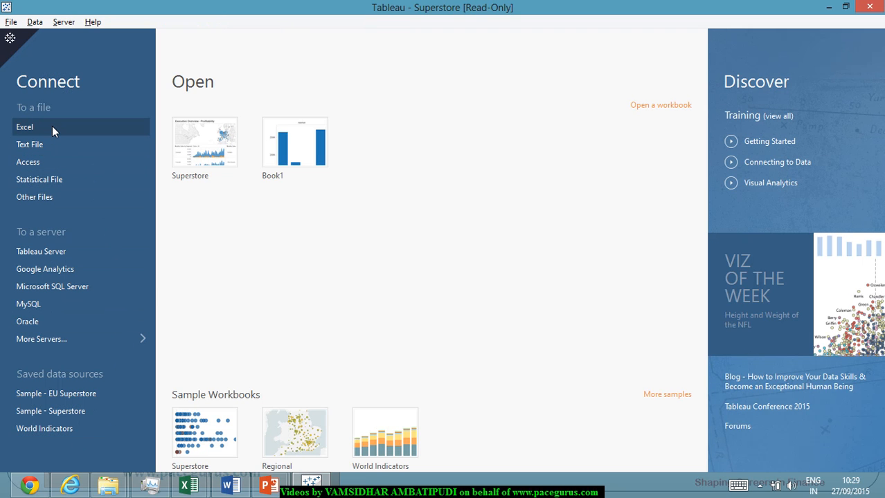
click(26, 128)
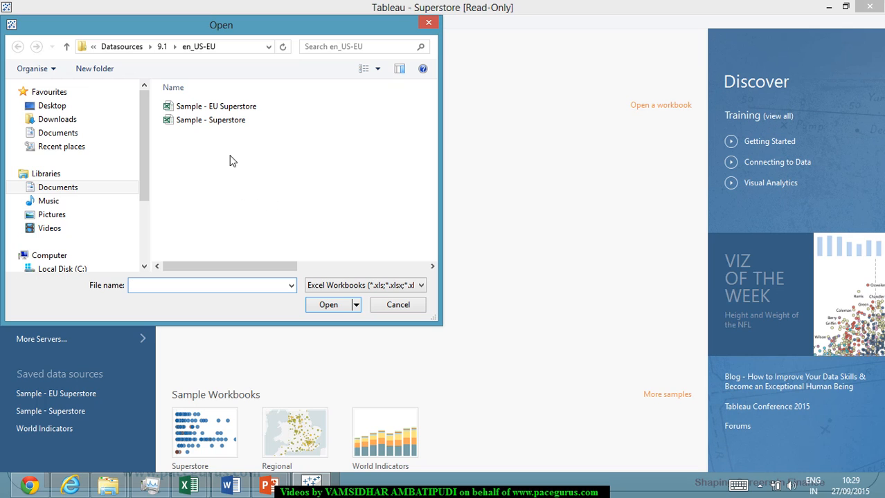
double_click(235, 124)
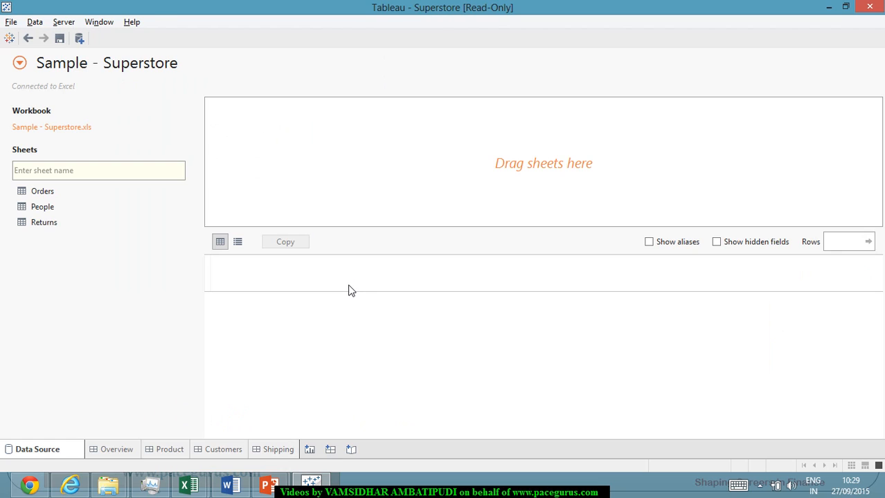
Check the content of the Overview, Product, Customers and Shipping dashboards, and return to the data source page.
click(118, 450)
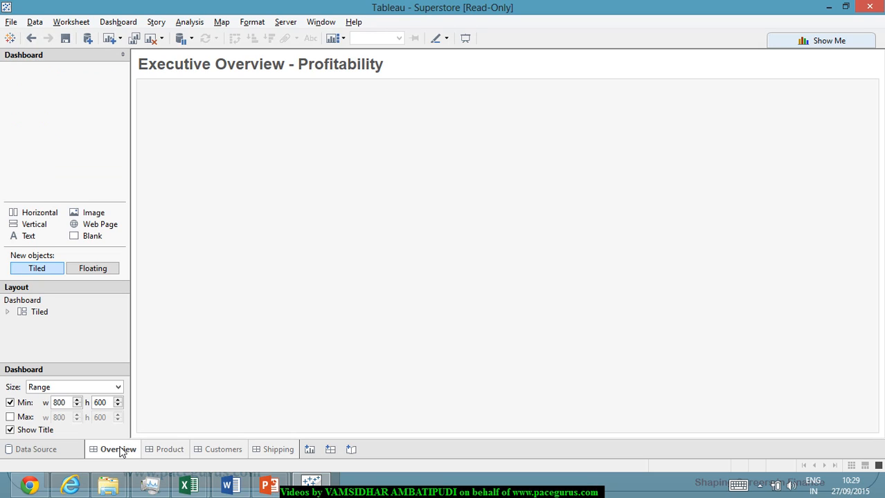
click(168, 449)
click(216, 449)
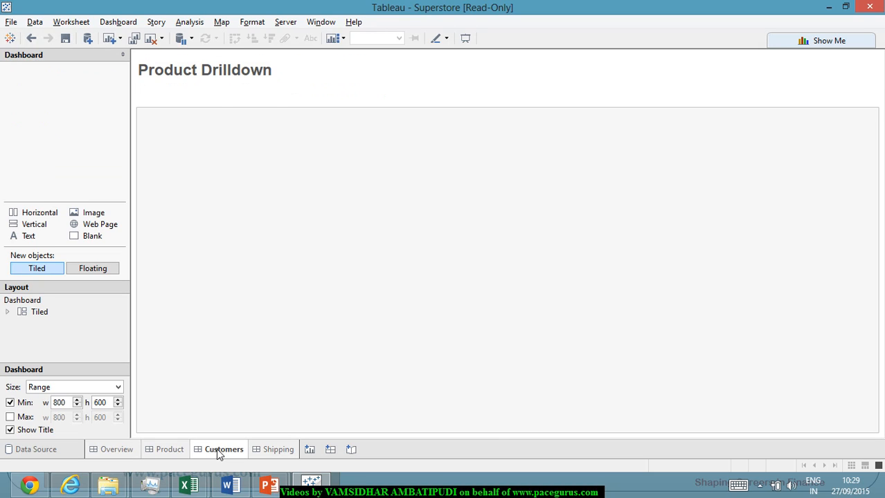
click(283, 450)
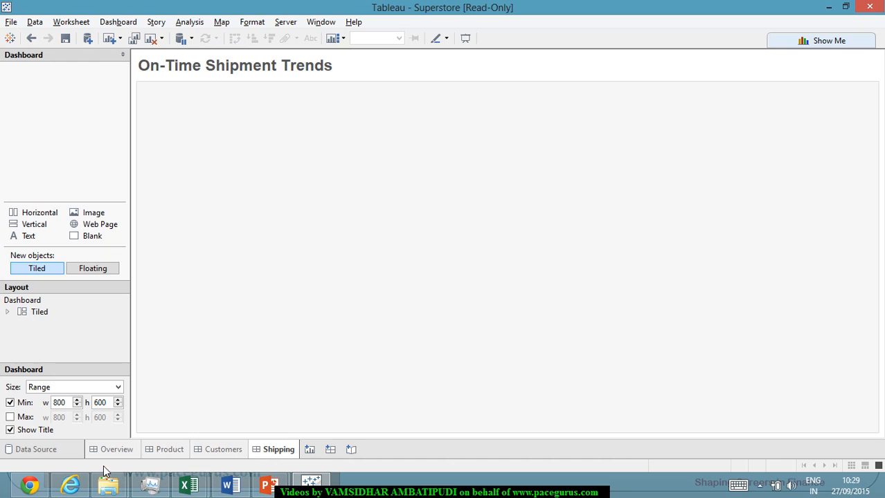
click(65, 449)
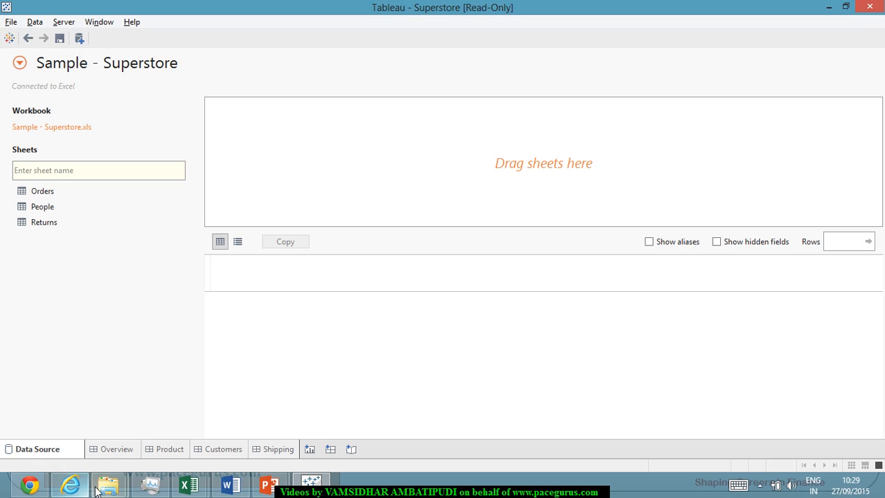
Delete the Overview, Product and Customers dashboards.
click(117, 451)
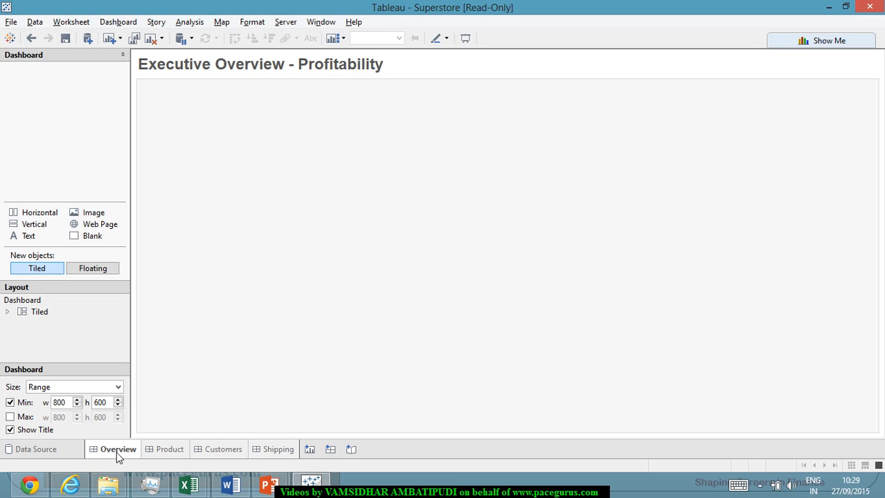
click(158, 450)
right_click(128, 452)
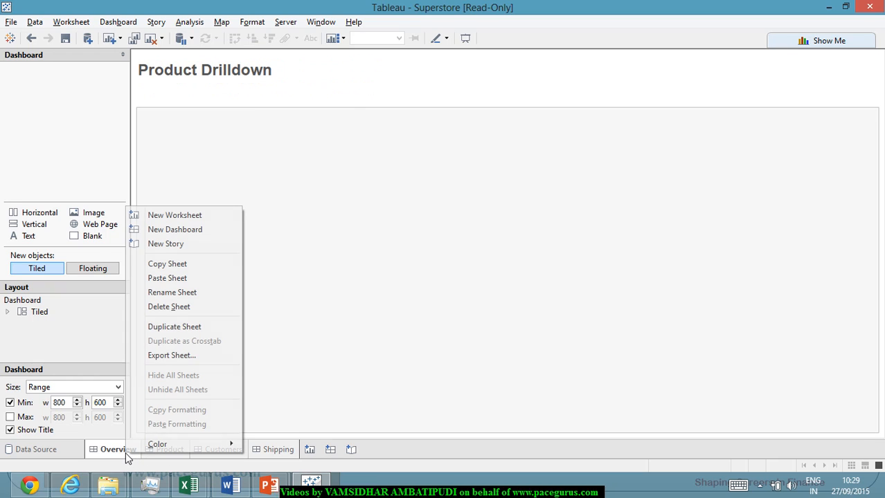
click(189, 308)
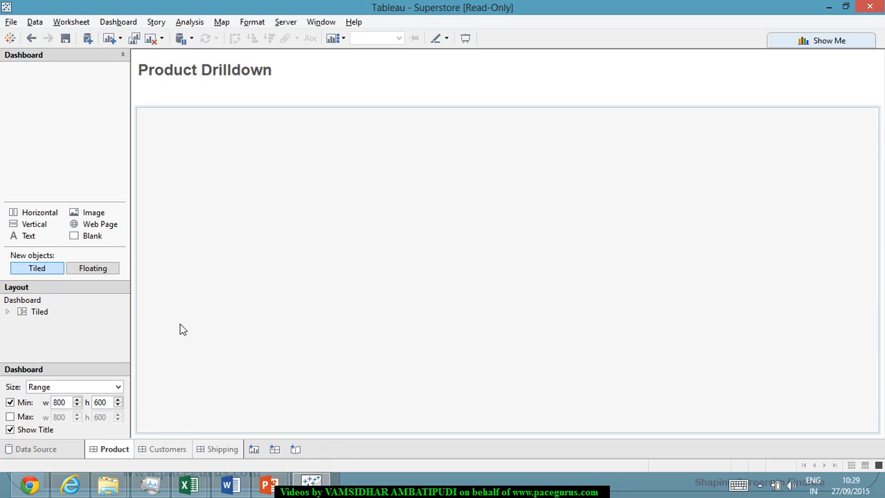
right_click(126, 448)
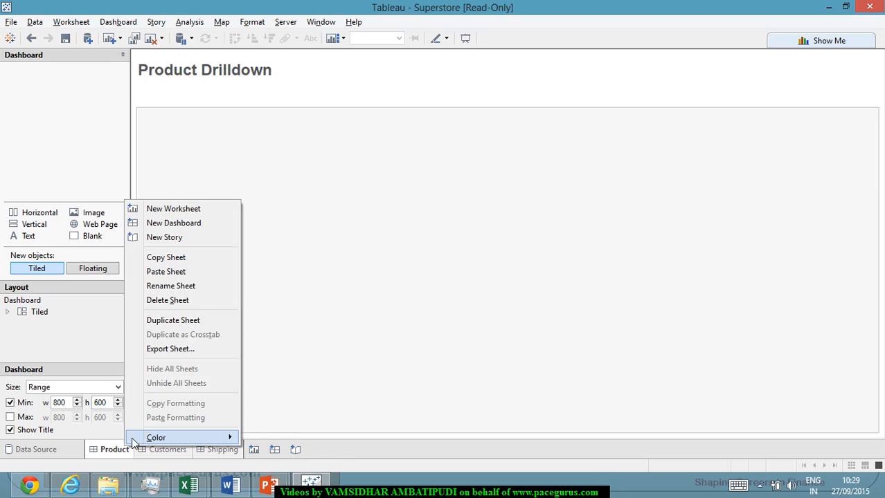
click(196, 298)
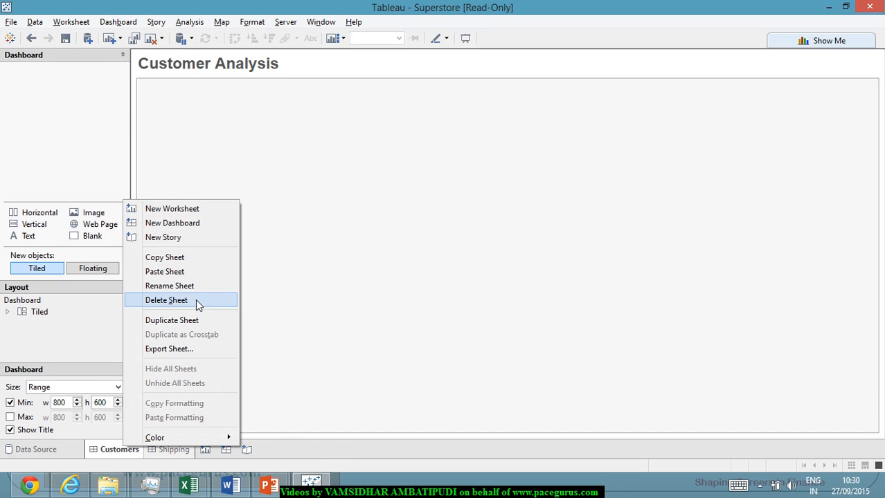
click(196, 299)
Add a new blank worksheet and delete the Shipping dashboard.
right_click(124, 451)
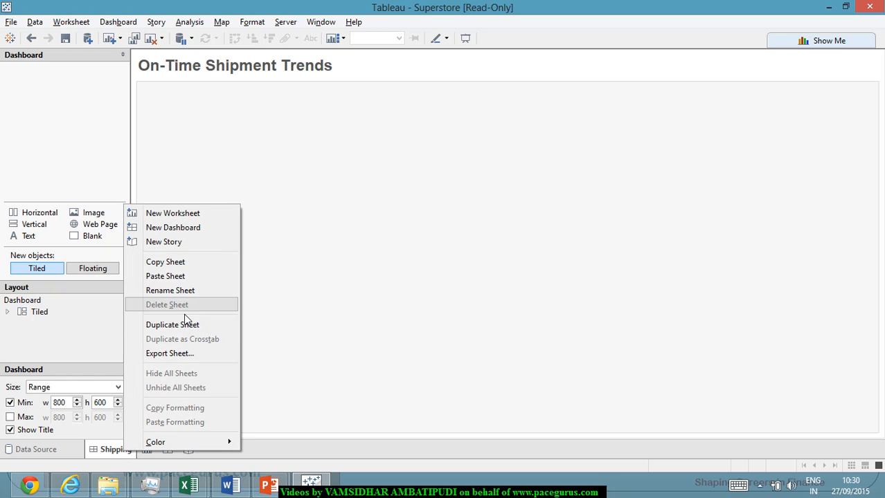
click(464, 371)
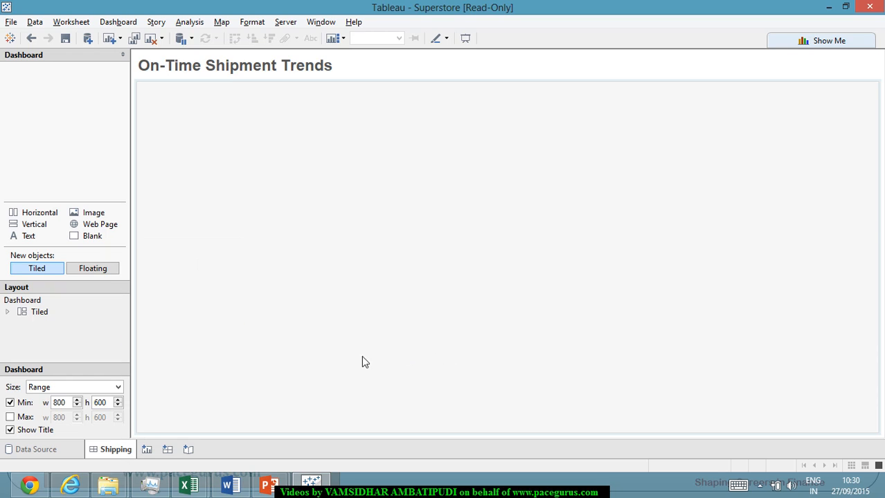
right_click(120, 454)
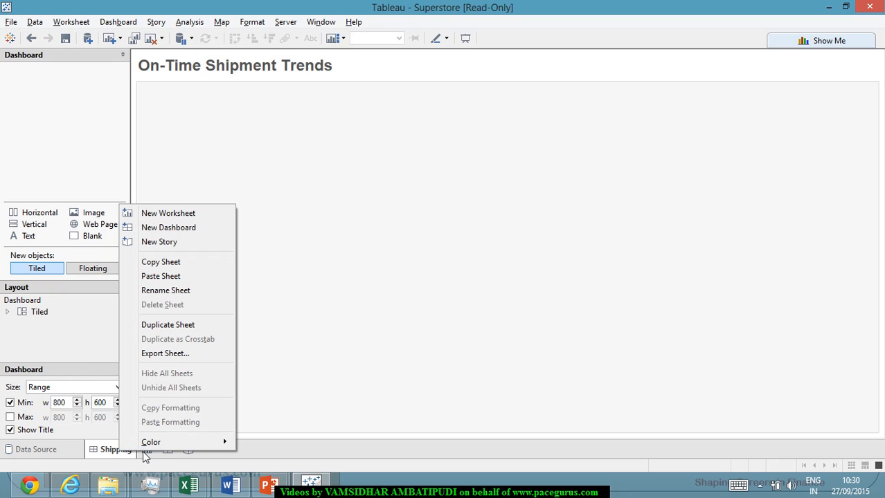
click(147, 453)
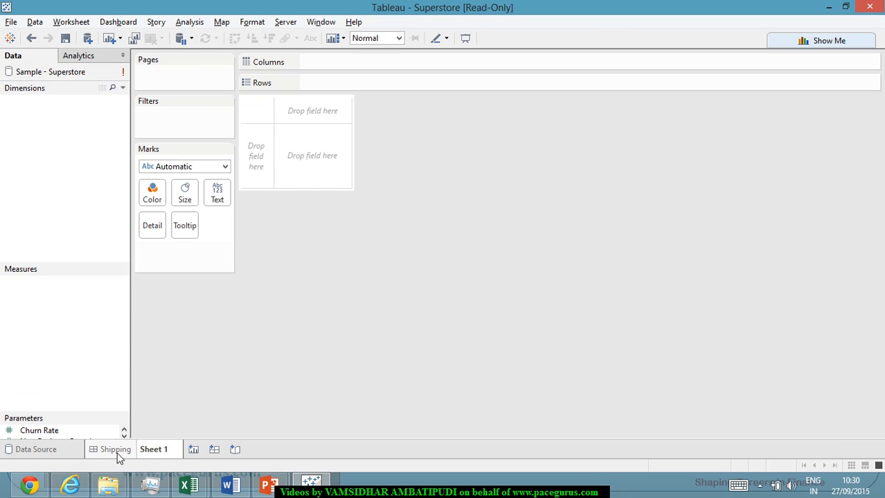
right_click(113, 451)
click(164, 307)
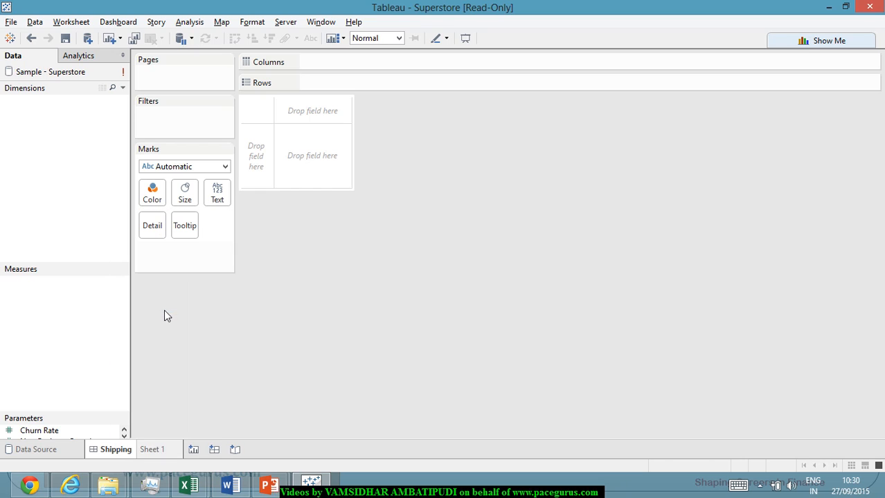
Add the Orders, People and Returns sheets of the Excel workbook to the data source as joined tables.
click(38, 450)
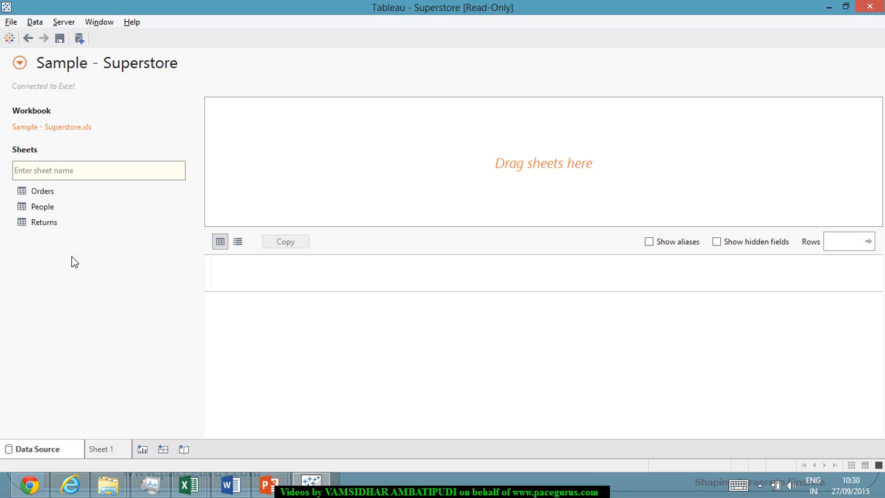
double_click(43, 192)
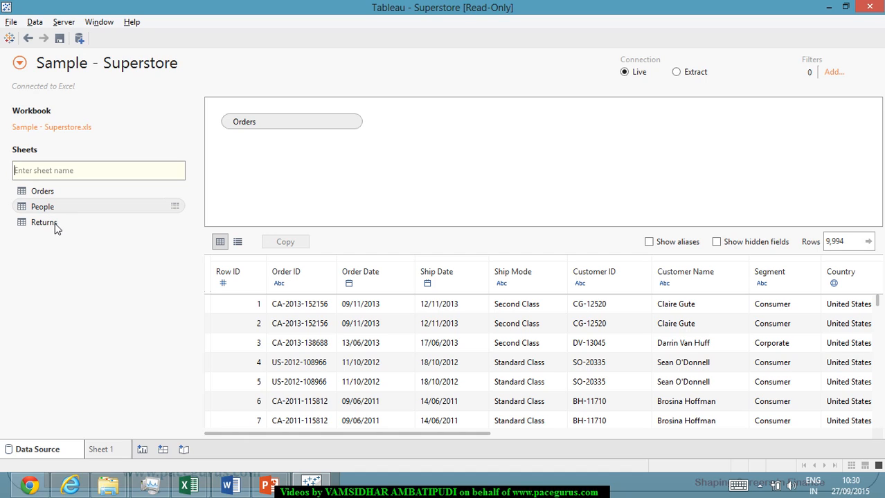
double_click(57, 222)
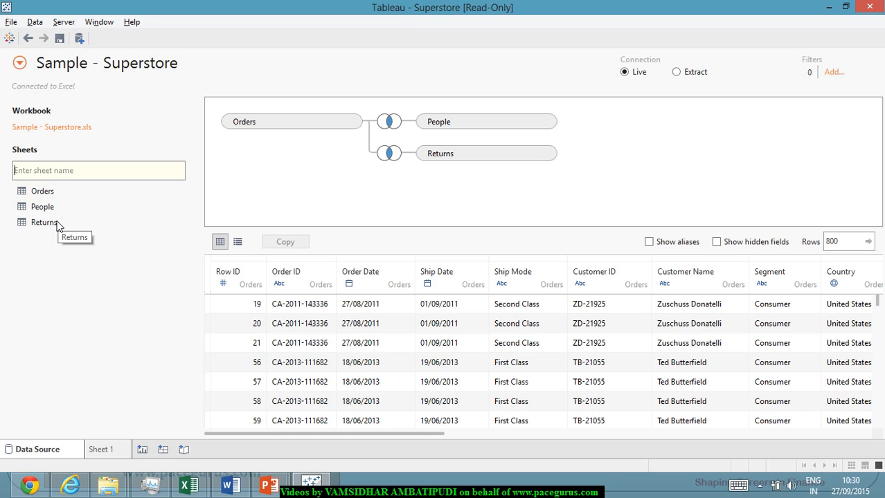
Open Sheet 1, review the dimensions and measures from the joined tables, and switch back to the PowerPoint slide.
click(112, 453)
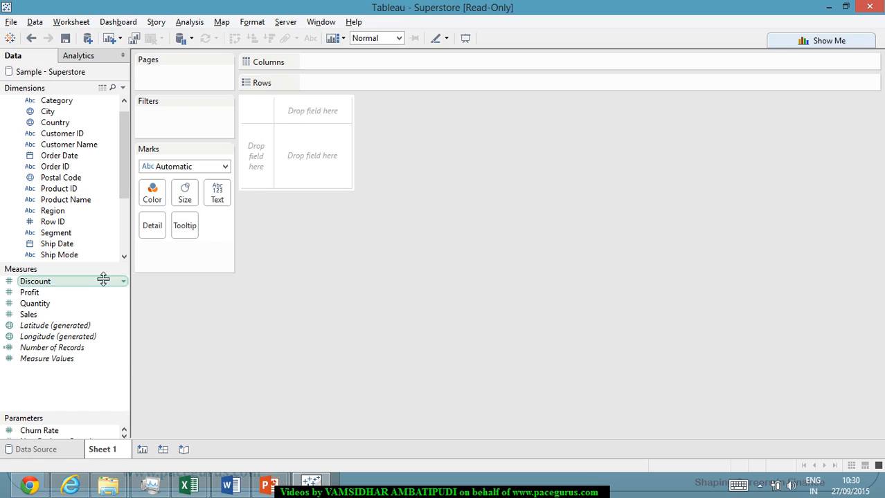
scroll(65, 192, up, 1)
scroll(64, 171, down, 3)
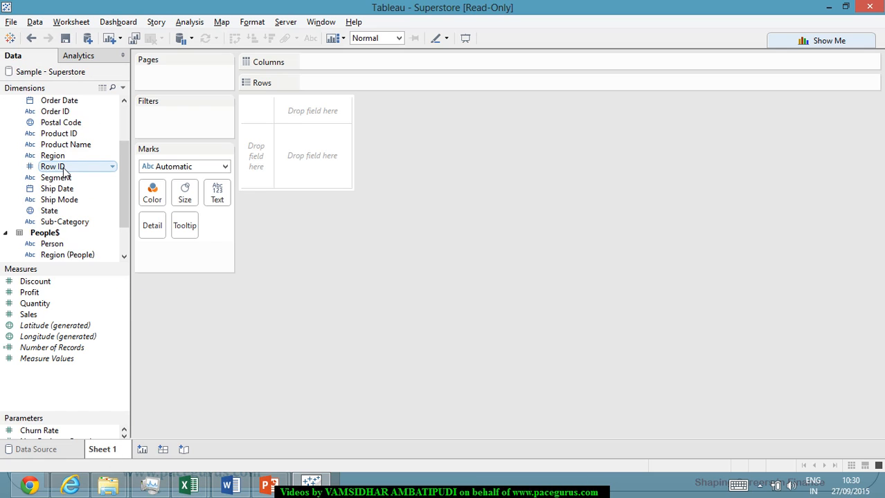
scroll(64, 173, down, 2)
scroll(66, 178, up, 4)
scroll(68, 182, down, 1)
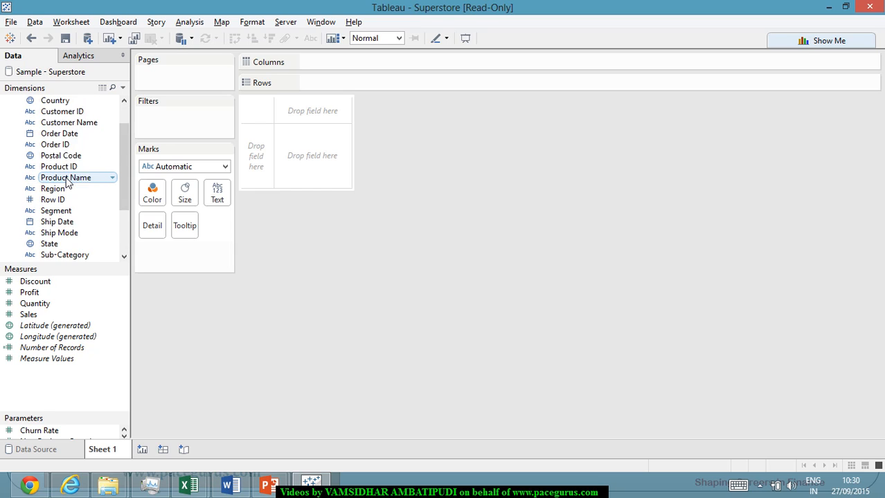
scroll(67, 182, down, 3)
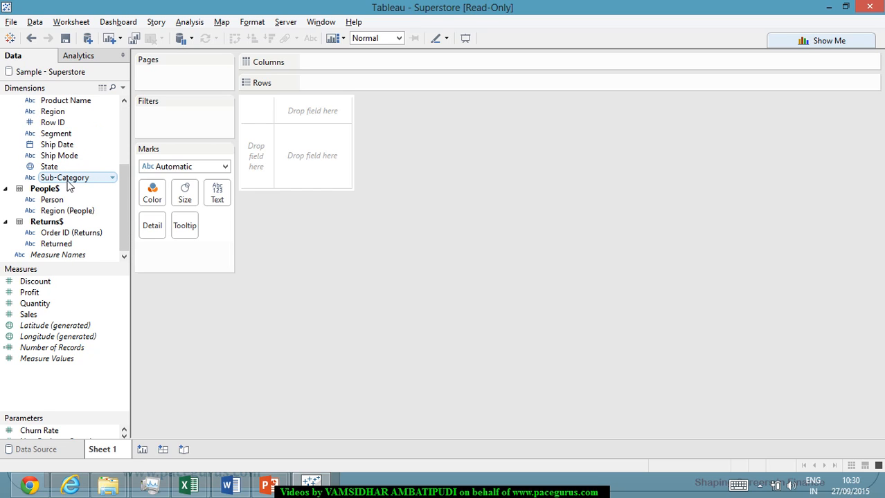
scroll(42, 193, up, 4)
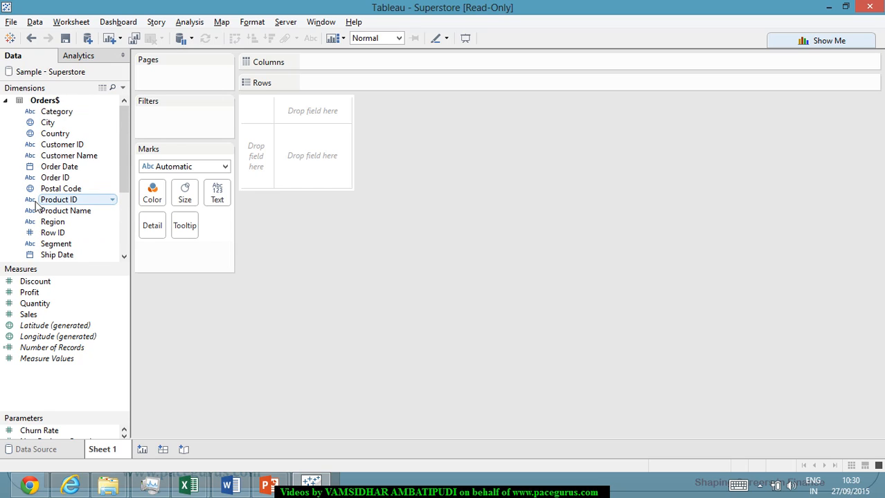
key(alt+Tab)
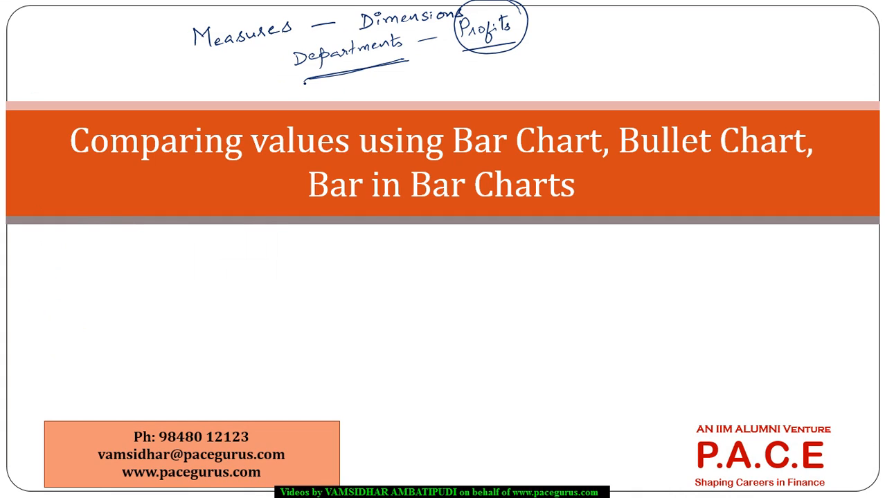
Handwrite the circled number 1 and "Sales – Category" below the slide title, and switch to Tableau.
drag(309, 260, 308, 273)
mouse_move(308, 253)
mouse_down()
mouse_move(296, 274)
mouse_move(309, 253)
mouse_up()
mouse_move(371, 257)
mouse_down()
mouse_move(372, 268)
mouse_move(451, 256)
mouse_up()
mouse_move(456, 245)
mouse_down()
mouse_move(457, 256)
mouse_move(462, 247)
mouse_move(470, 256)
mouse_up()
drag(476, 248, 474, 269)
drag(496, 239, 494, 261)
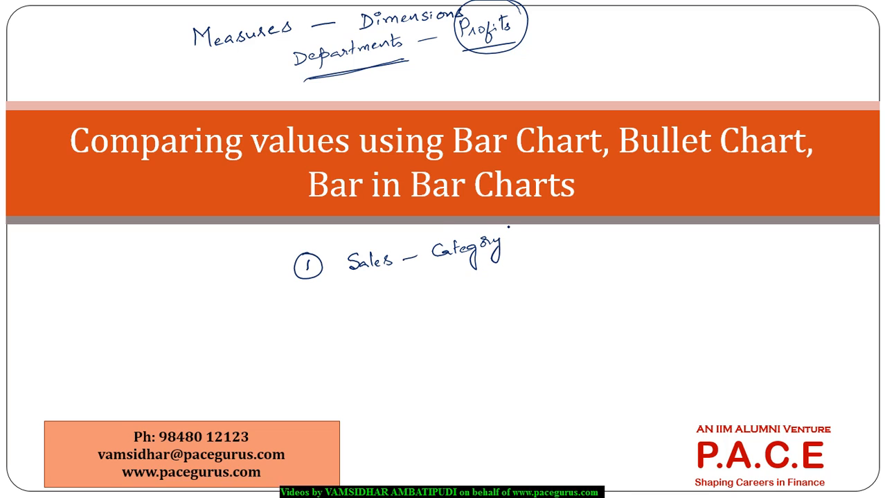
key(alt+Tab)
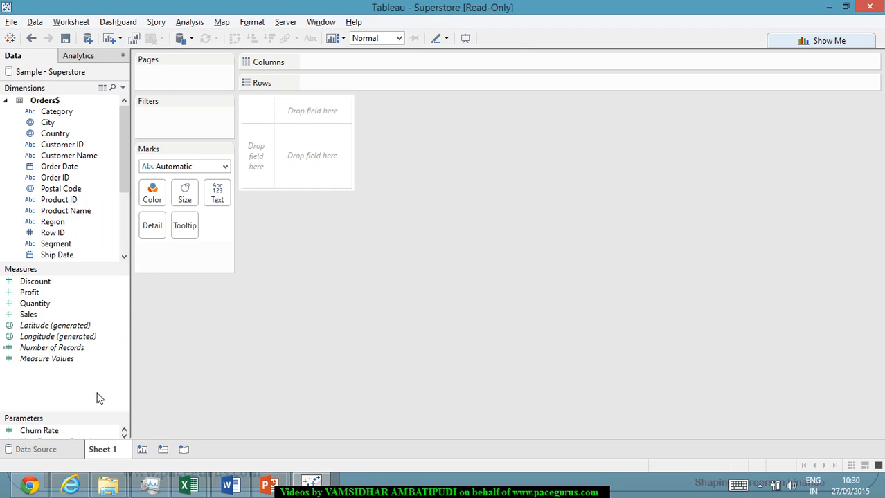
Review the Category values in the data source preview and place Category on the Rows shelf of Sheet 1.
click(52, 449)
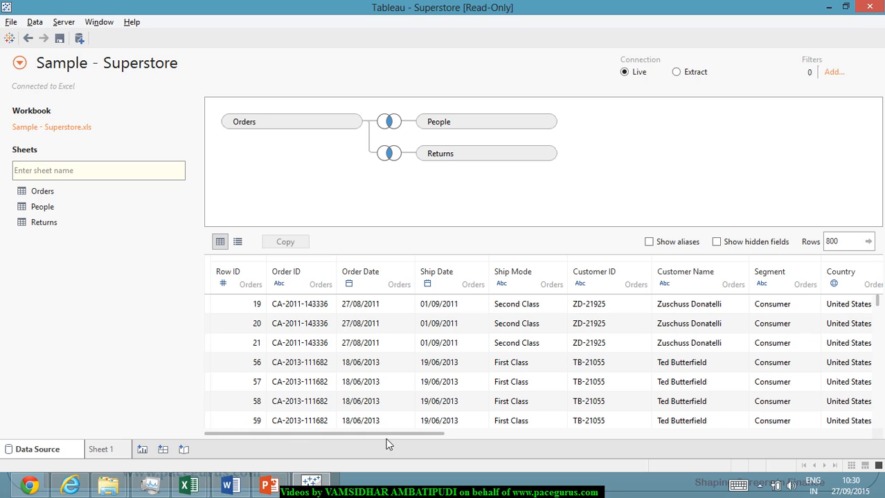
drag(388, 436, 616, 447)
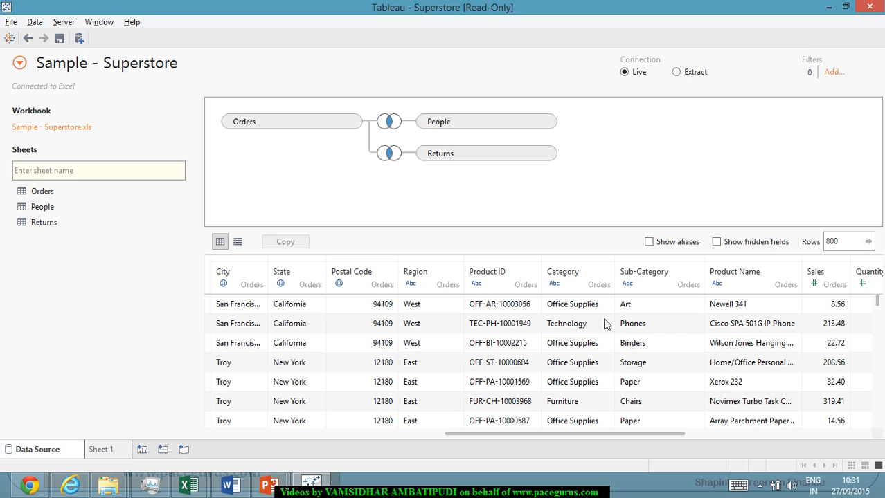
scroll(591, 320, down, 2)
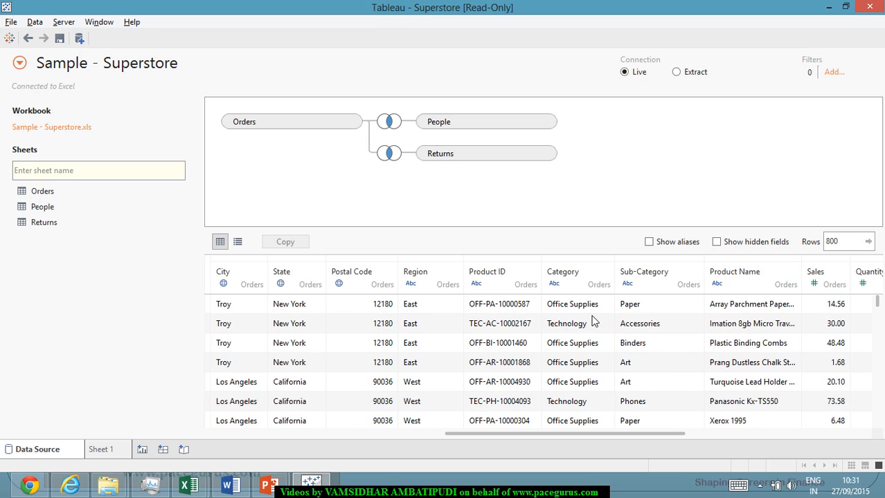
scroll(595, 319, up, 2)
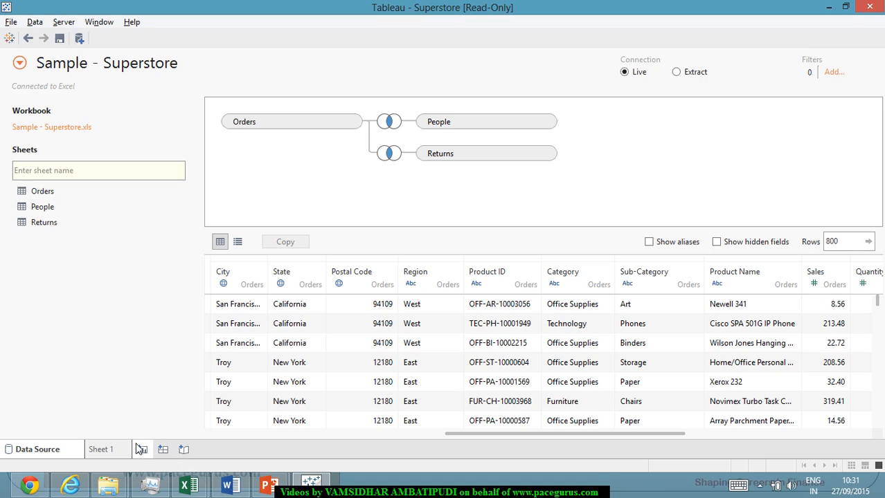
click(101, 451)
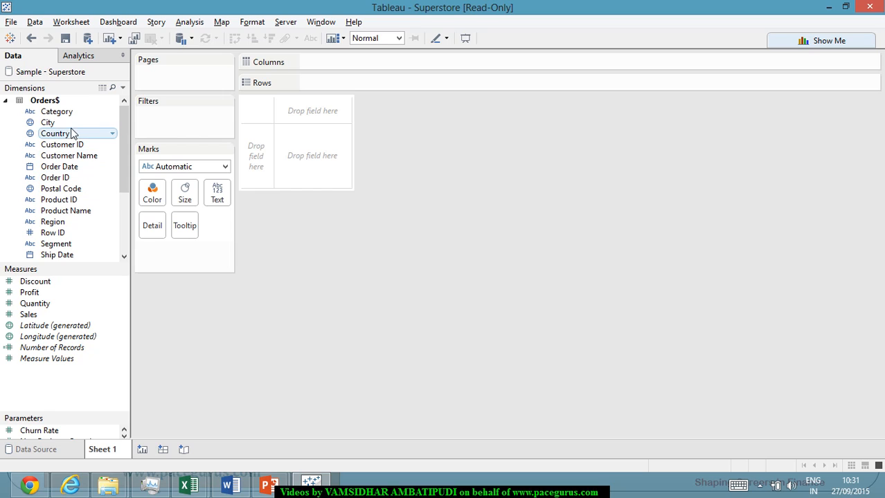
mouse_move(76, 115)
mouse_down()
mouse_move(348, 91)
mouse_move(347, 83)
mouse_up()
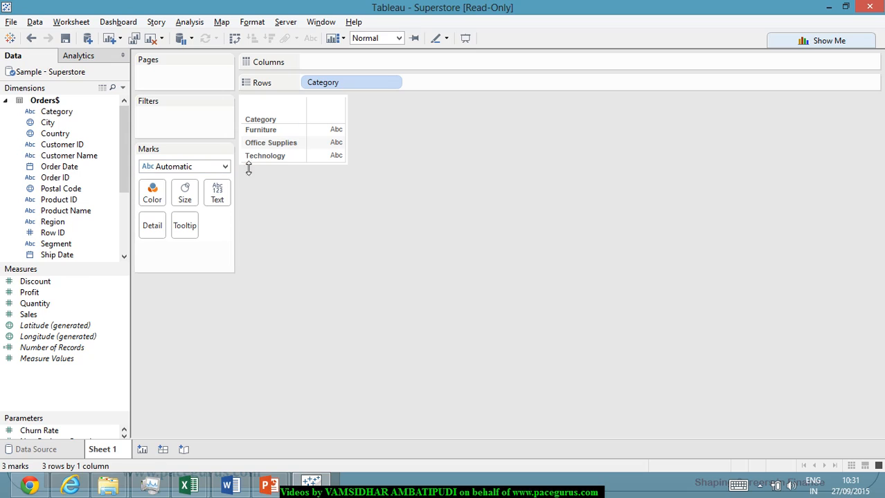
drag(245, 125, 268, 157)
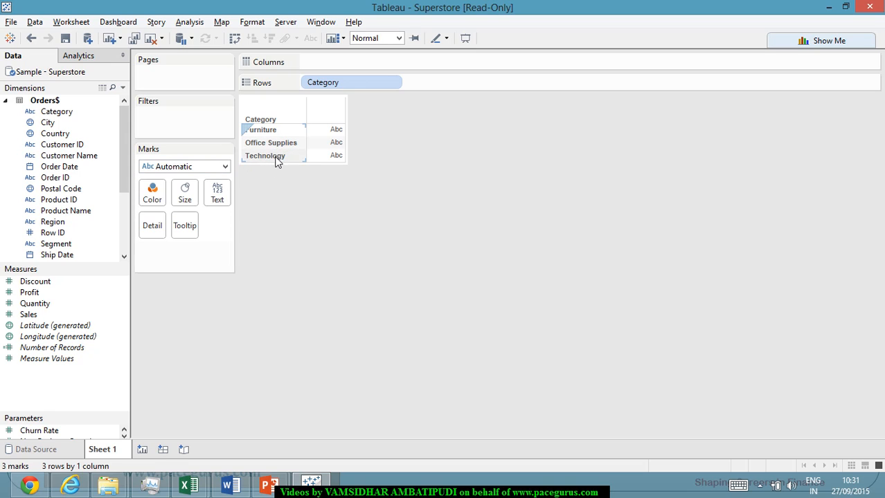
click(351, 200)
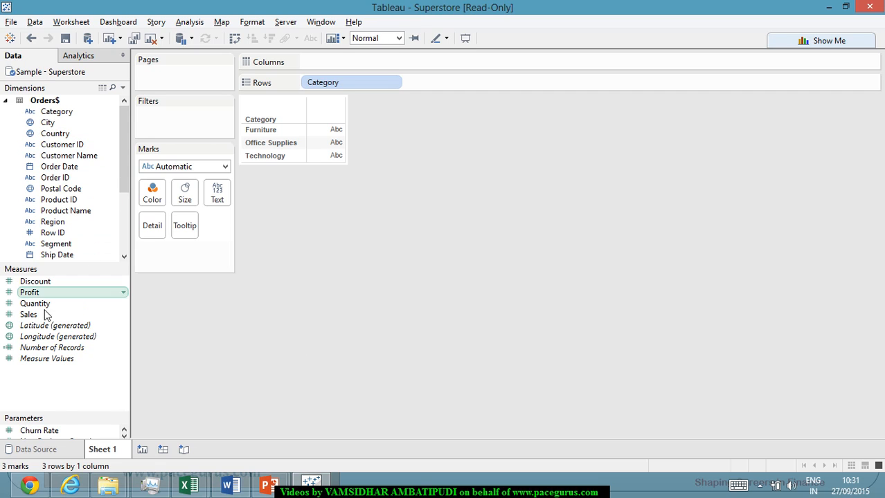
Examine the Category, Sub-Category and Sales columns across the rows of the joined data source preview.
click(72, 454)
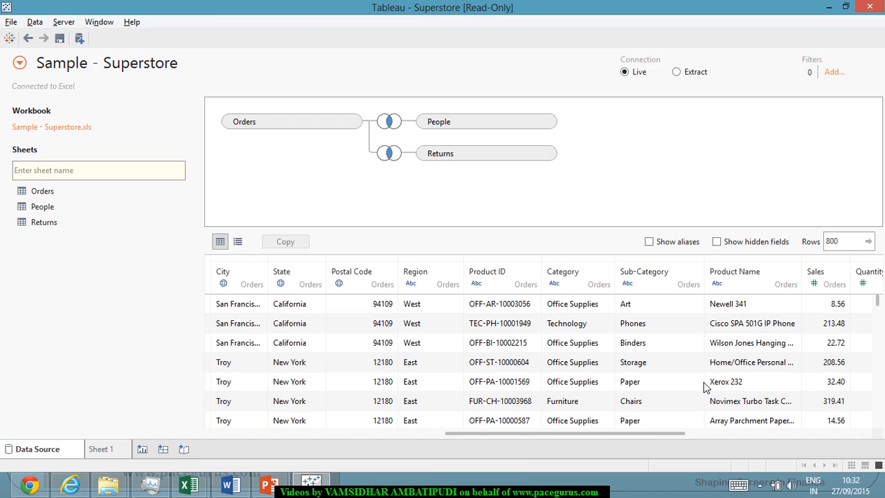
mouse_move(657, 432)
mouse_down()
mouse_move(692, 437)
mouse_move(651, 440)
mouse_up()
scroll(659, 418, down, 10)
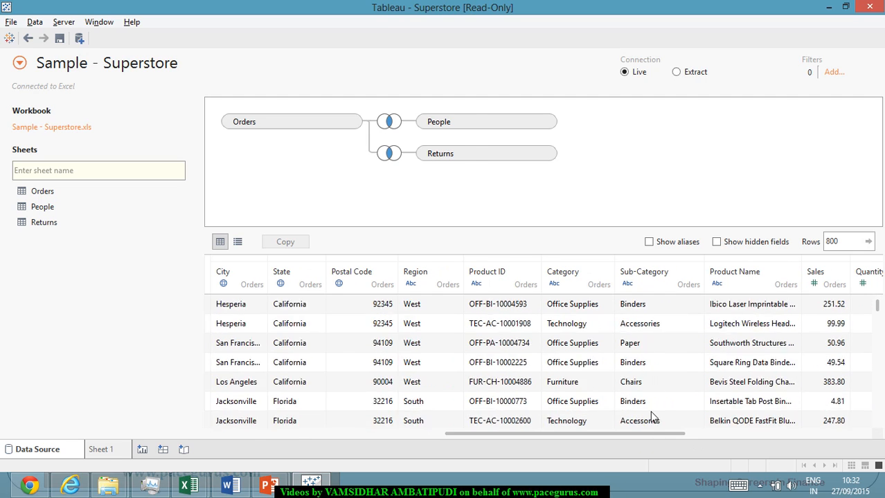
scroll(651, 418, down, 10)
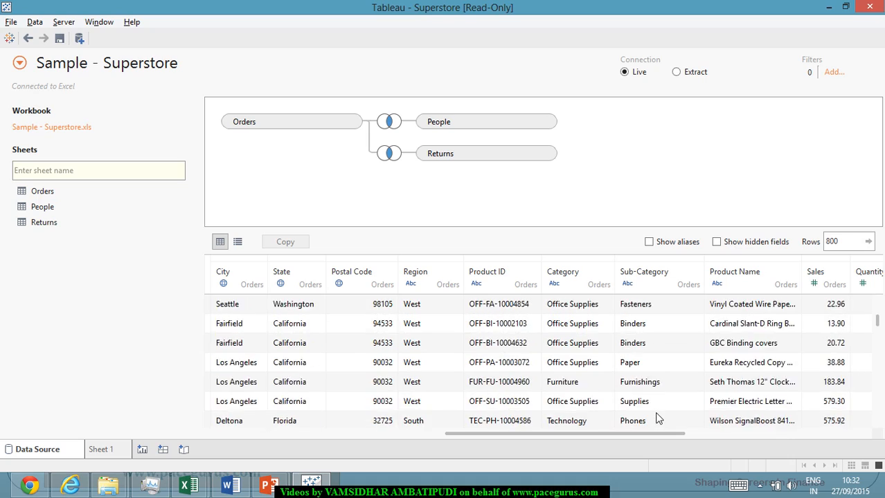
scroll(659, 417, down, 10)
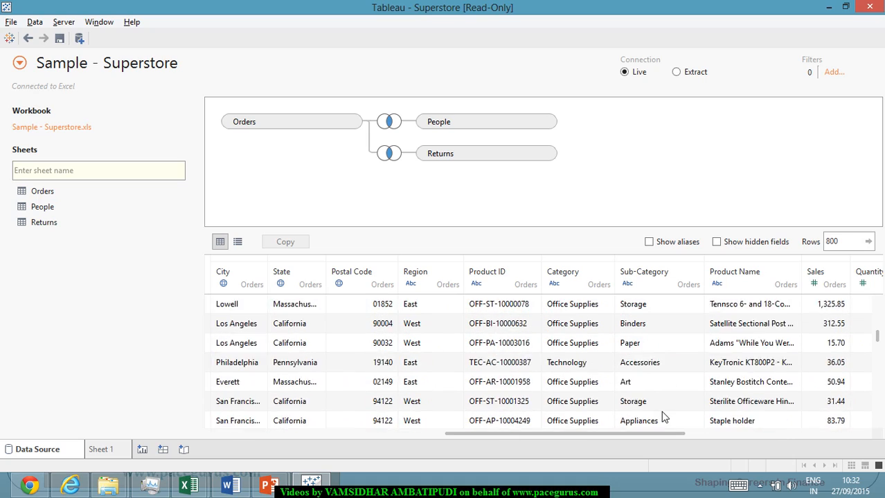
scroll(666, 413, down, 10)
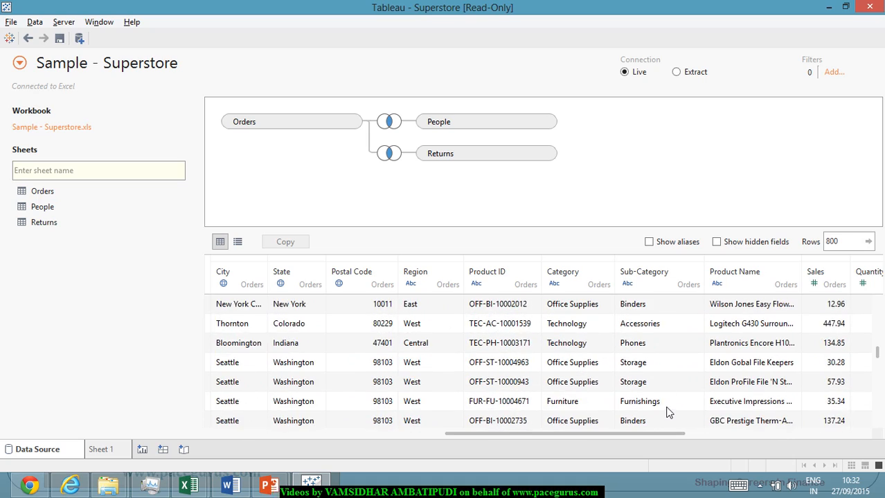
scroll(670, 412, down, 10)
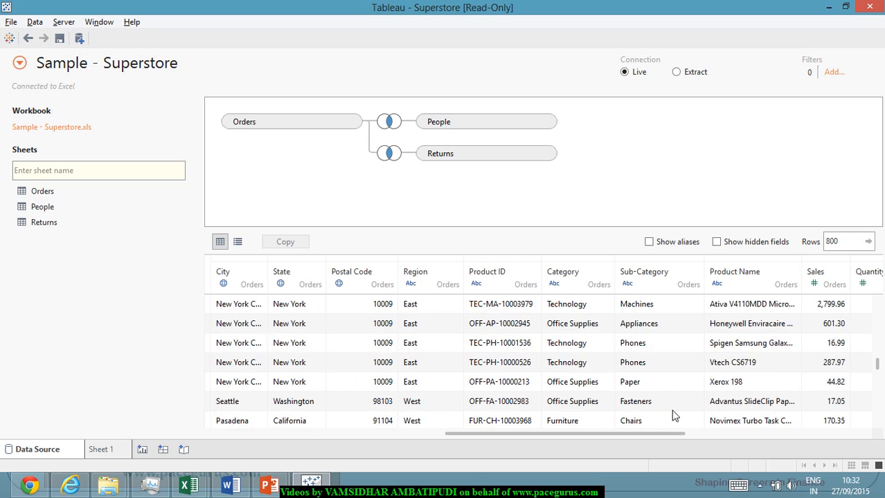
scroll(674, 414, down, 8)
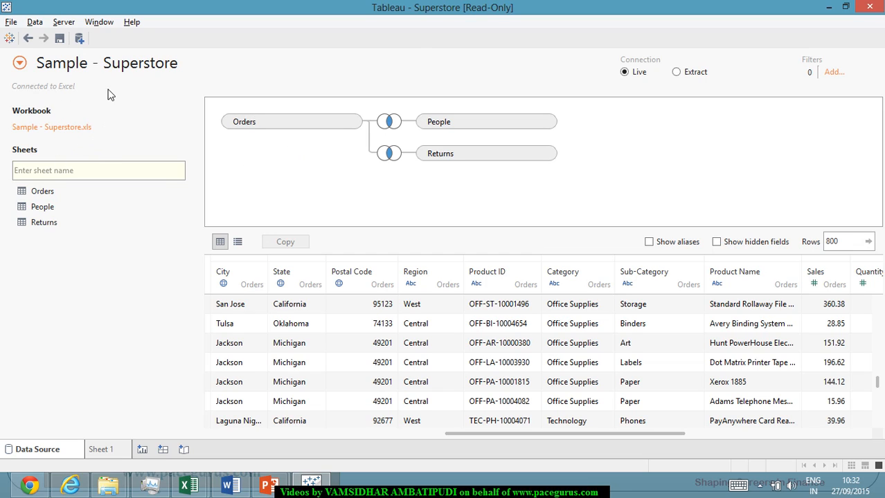
Close the Sample - Superstore data source together with the sheets that use it.
click(34, 24)
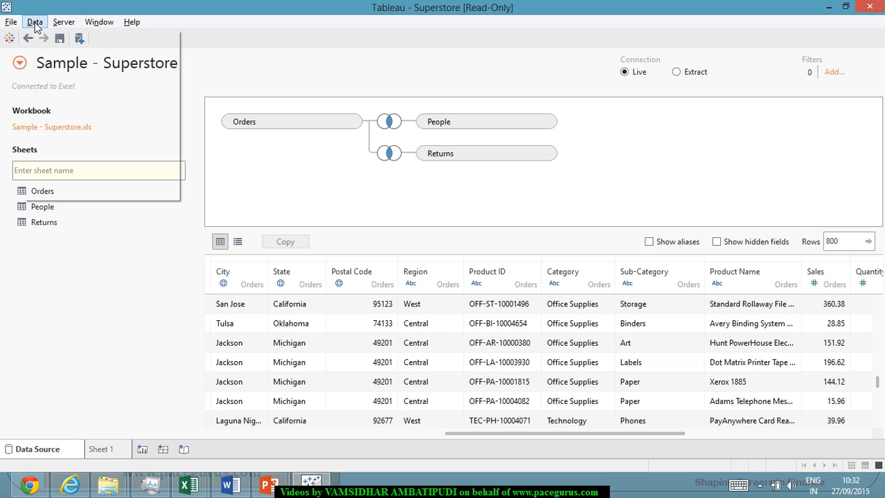
click(229, 58)
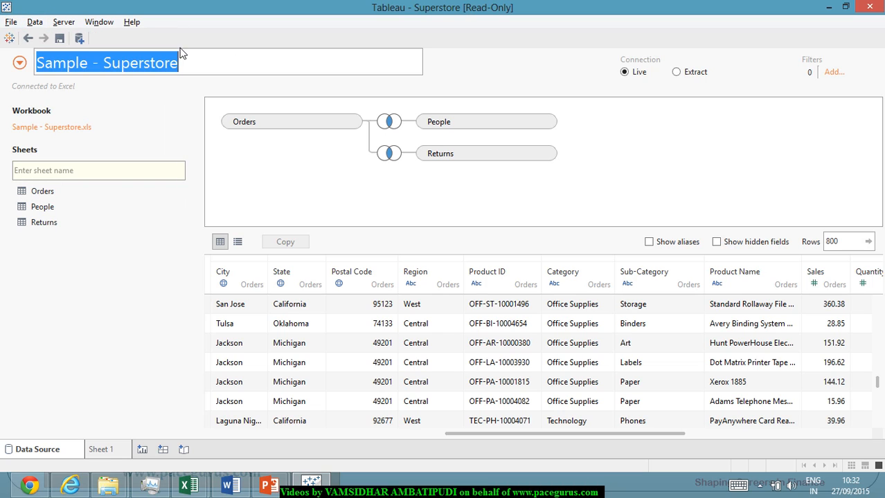
click(38, 25)
click(63, 108)
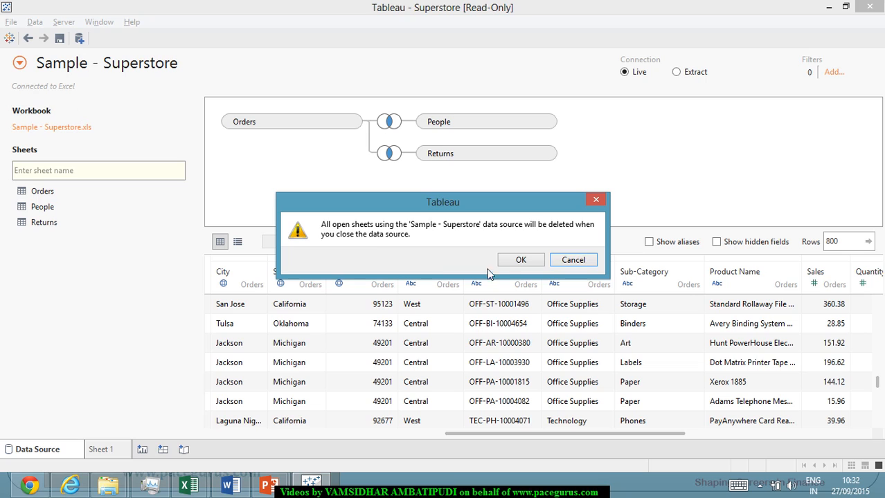
click(513, 261)
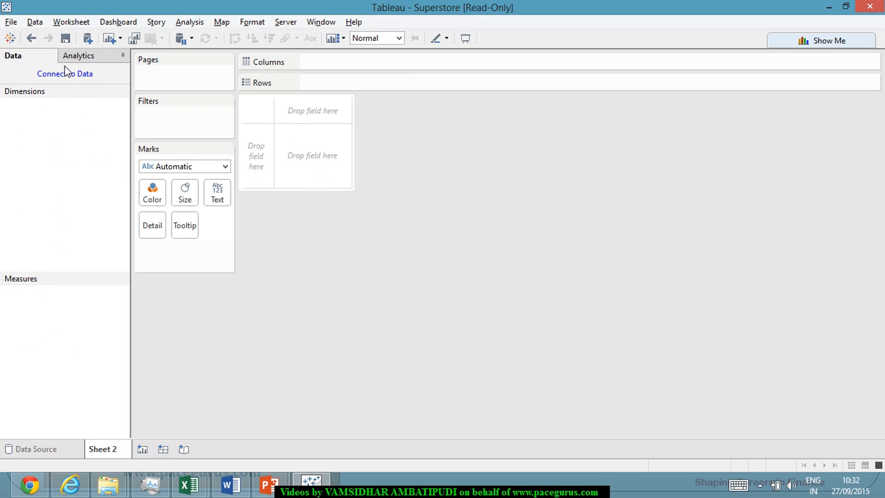
Connect to the Coffee Chain Access database in the Tableau folder on the Seagate Expansion Drive (I:).
click(69, 76)
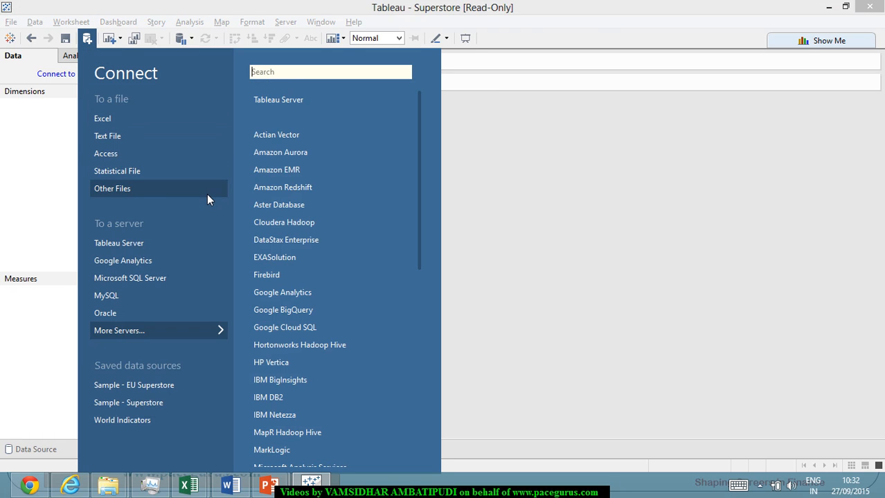
click(121, 152)
click(496, 131)
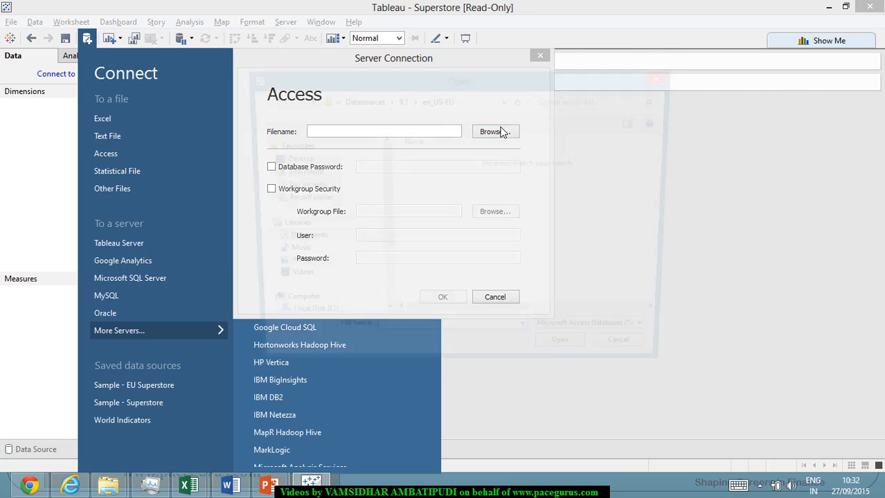
scroll(332, 242, down, 3)
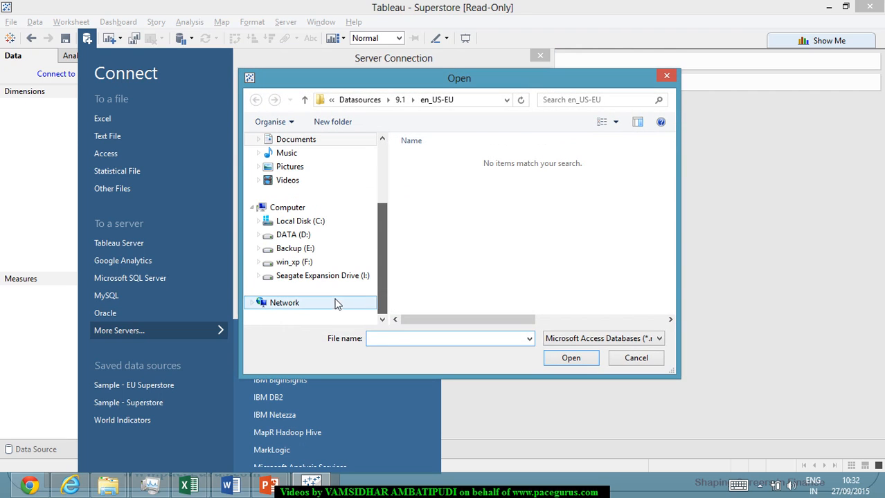
click(350, 276)
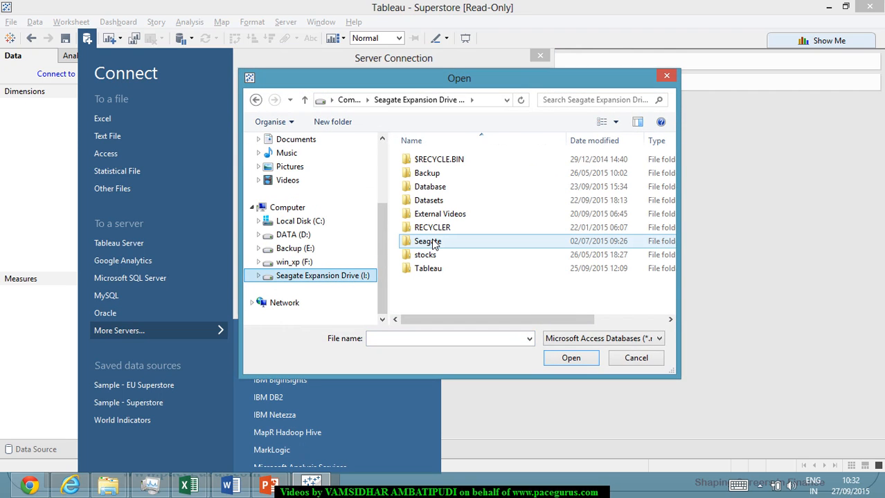
double_click(426, 269)
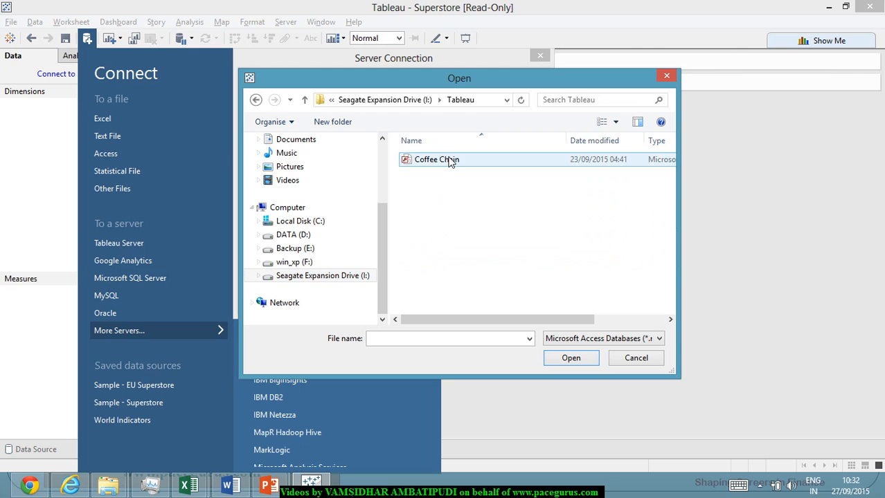
click(449, 160)
double_click(449, 161)
click(435, 299)
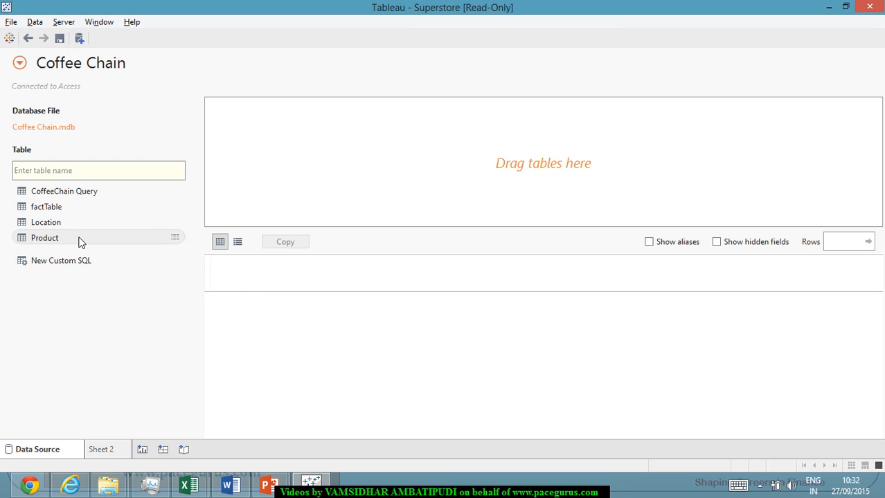
Add the CoffeeChain Query table to the data source and review its columns.
double_click(74, 196)
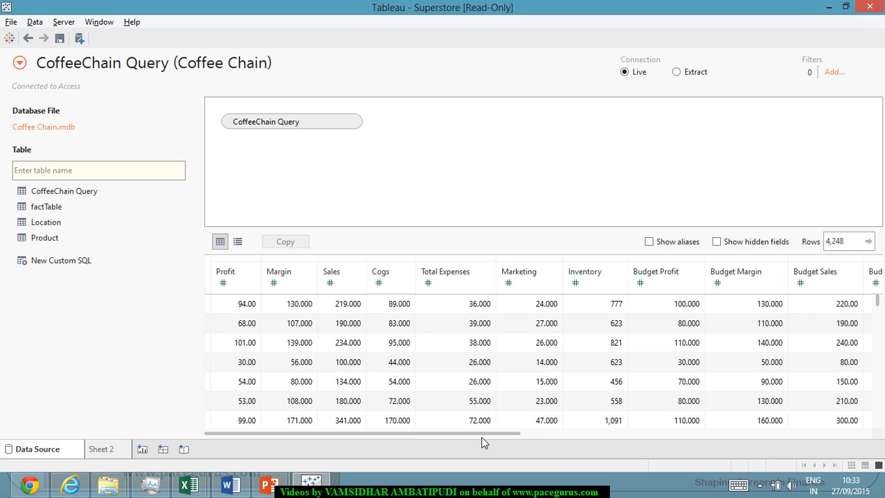
drag(491, 434, 836, 462)
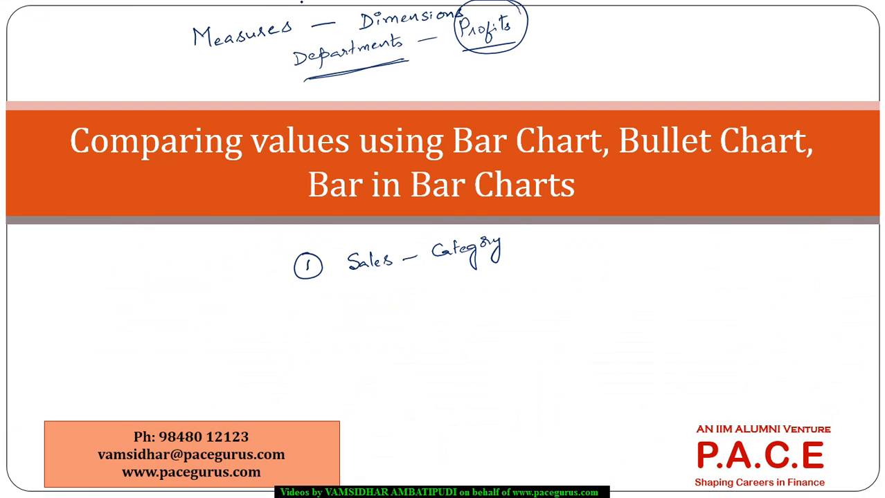
Replace the ink notes on the PowerPoint slide with an underlined handwritten "Product – Sales" above the title, and return to Tableau.
key(e)
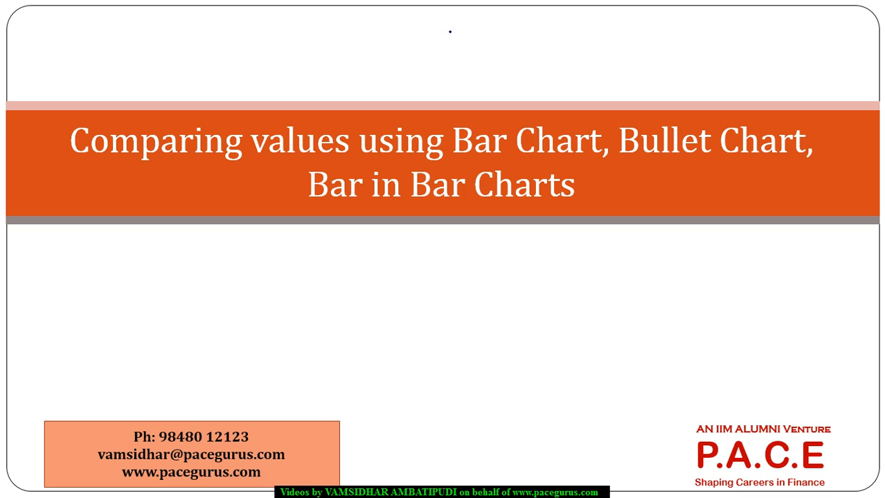
mouse_move(456, 25)
mouse_down()
mouse_move(448, 43)
mouse_move(465, 38)
mouse_up()
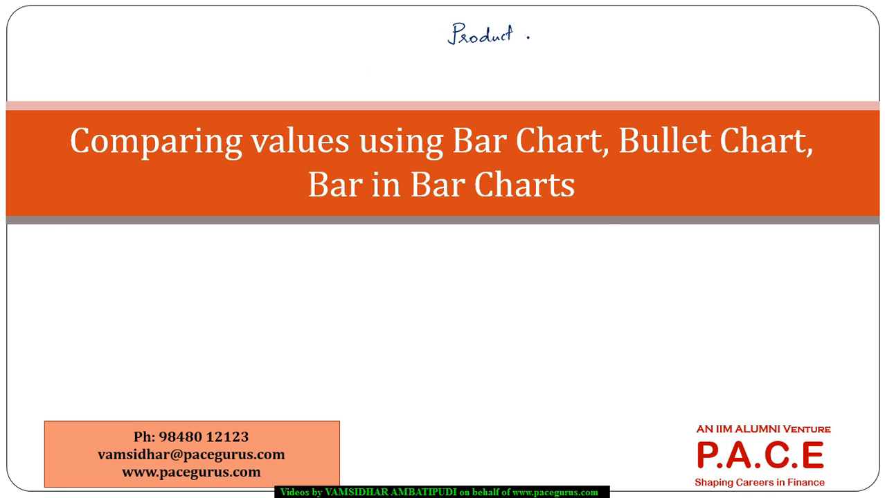
key(alt+Tab)
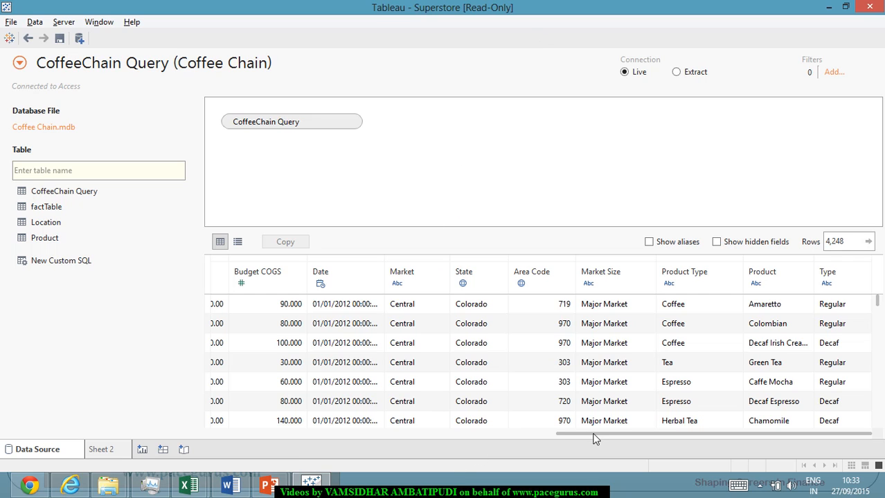
drag(593, 436, 256, 447)
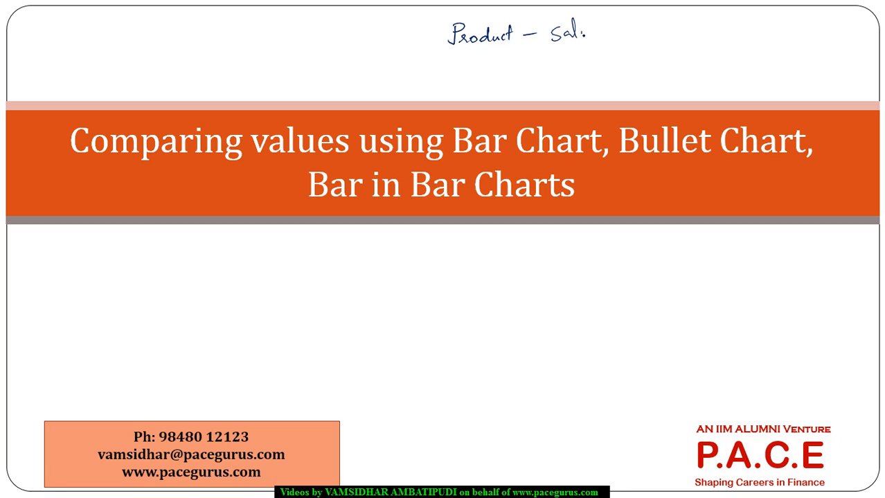
drag(576, 36, 591, 32)
drag(468, 66, 600, 43)
drag(469, 66, 588, 44)
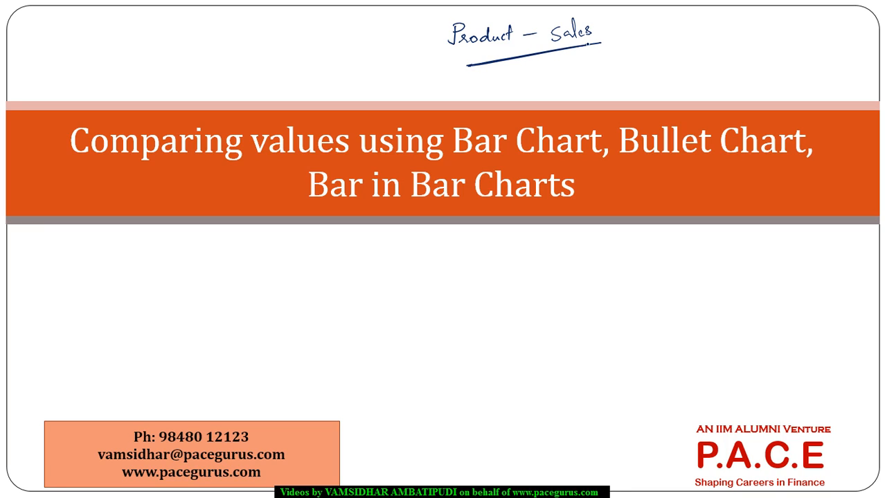
key(alt+Tab)
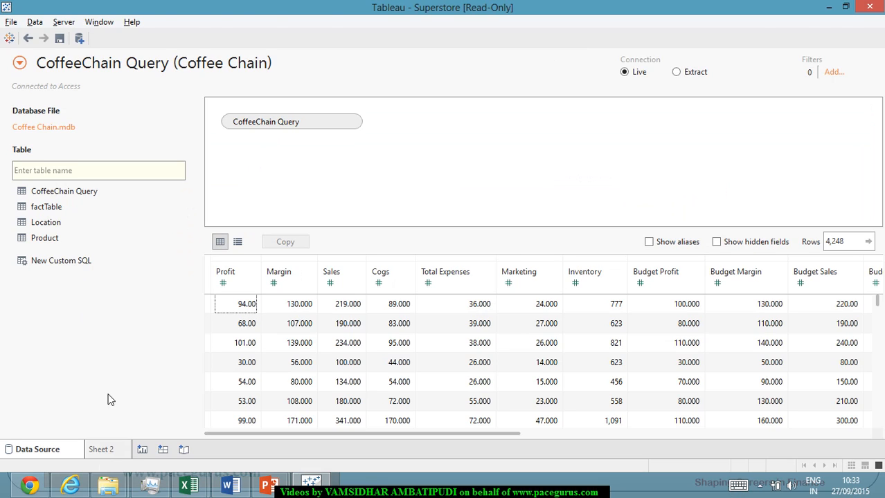
On Sheet 2, build a horizontal bar chart with Product on Rows and SUM(Sales) on Columns.
click(101, 450)
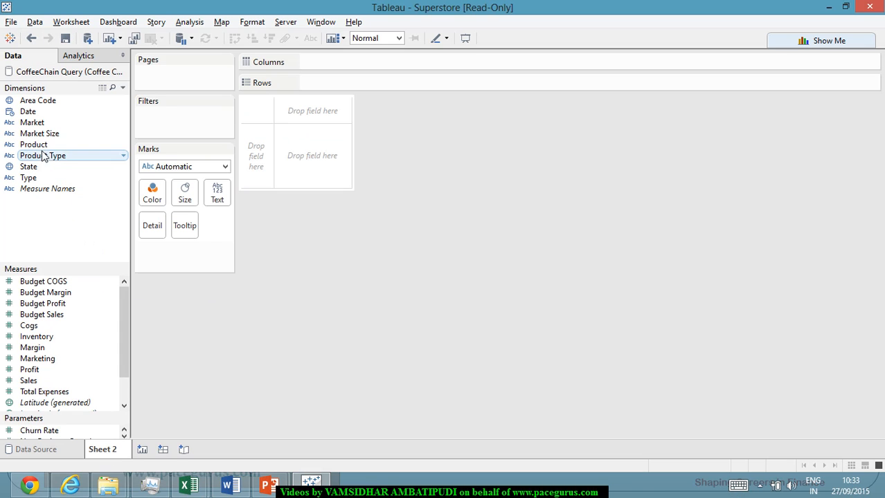
drag(83, 146, 348, 85)
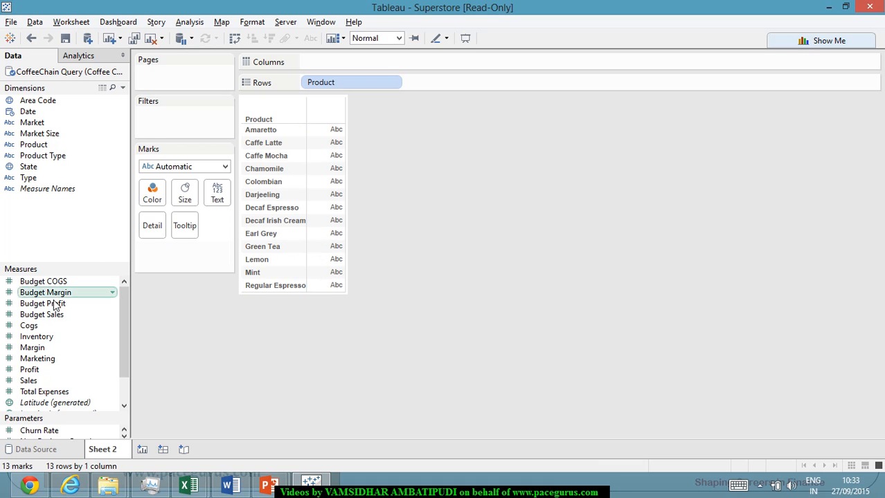
drag(42, 389, 385, 66)
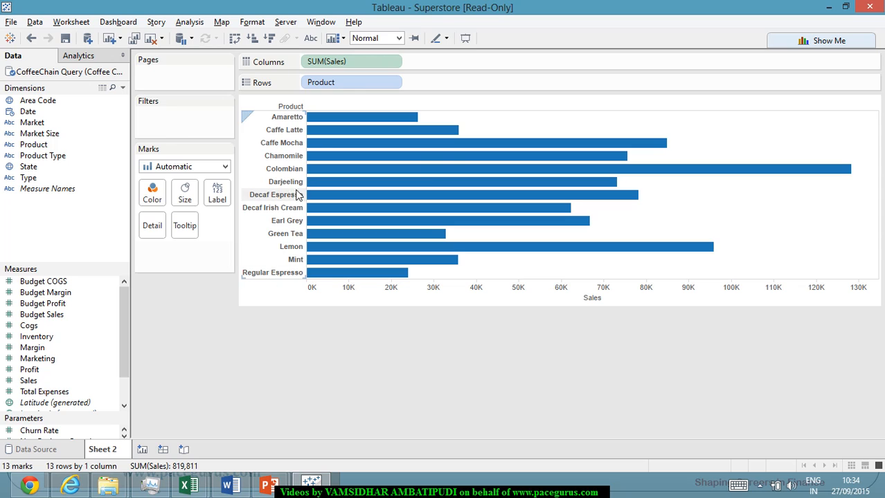
mouse_move(511, 257)
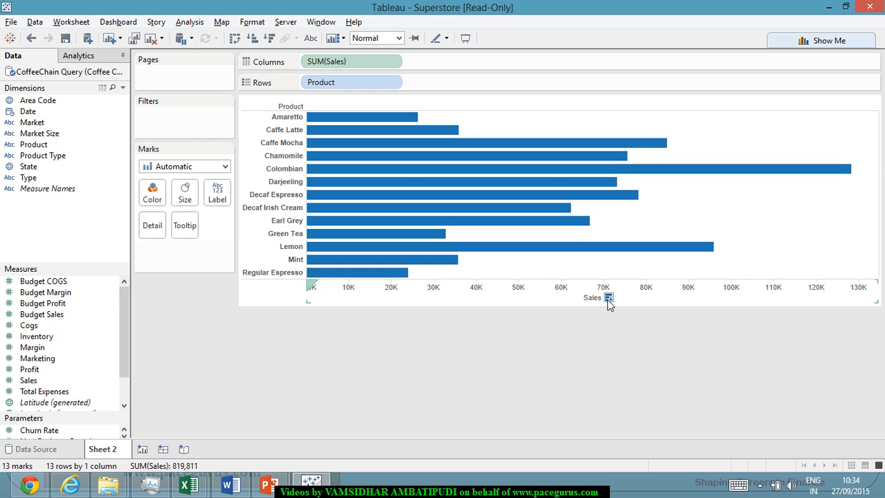
Sort the product bars by Sales in descending order.
click(271, 39)
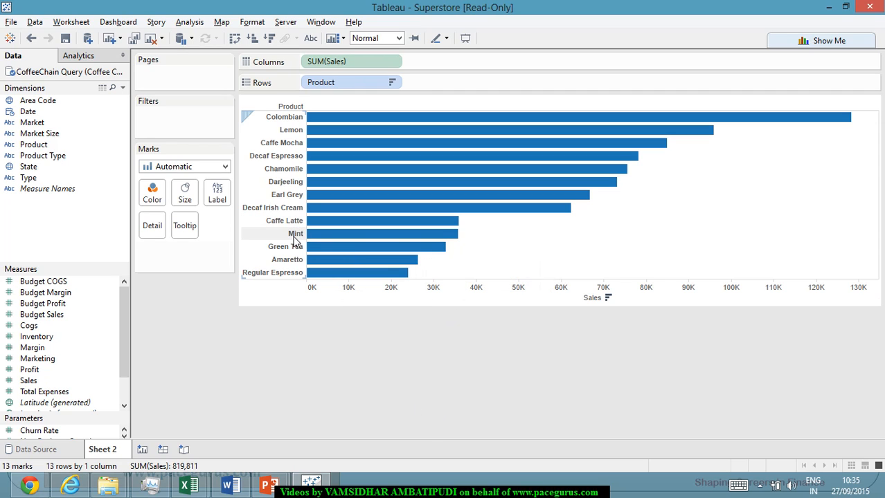
mouse_move(406, 227)
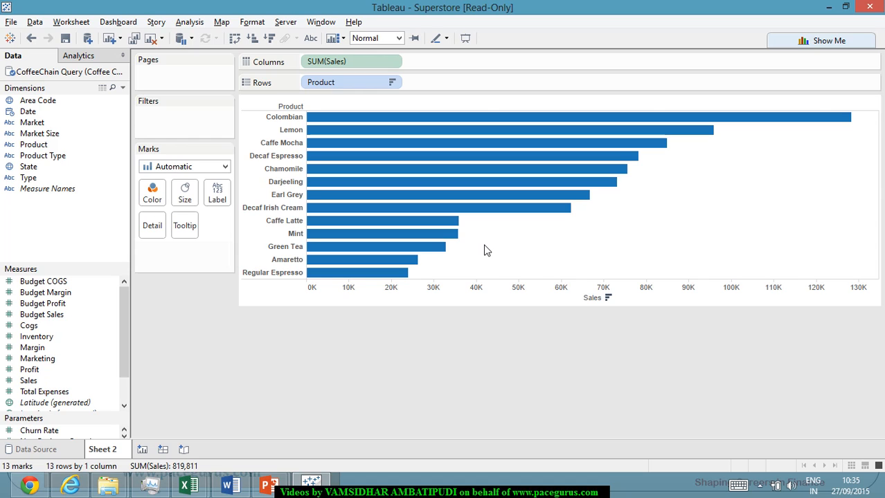
mouse_move(455, 235)
mouse_move(547, 194)
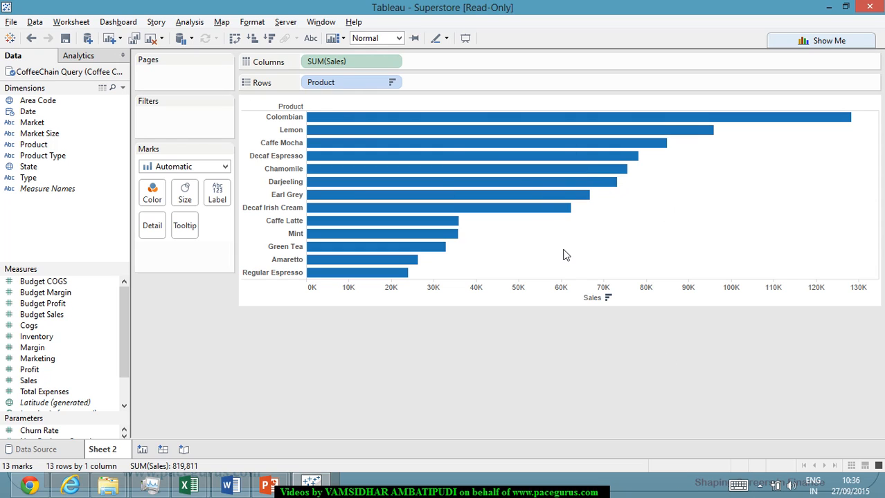
Inspect the sort settings of the Product field on Rows and accept them as they are.
mouse_move(362, 105)
right_click(362, 63)
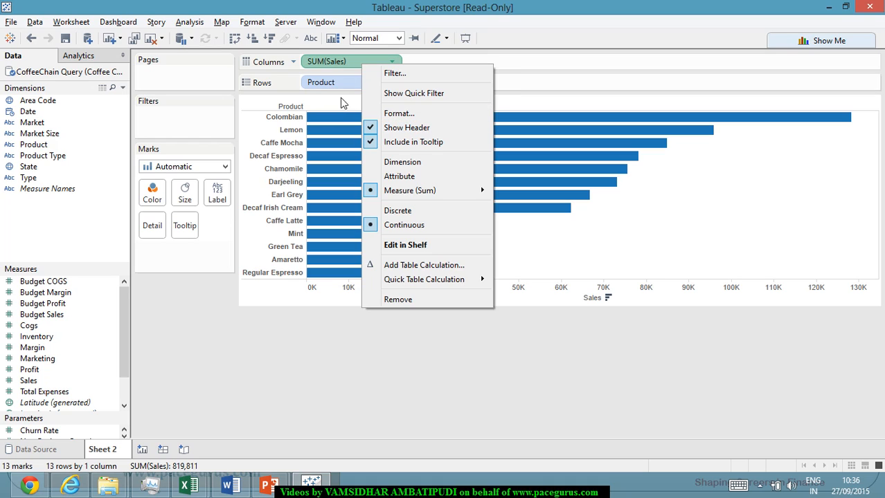
click(344, 88)
right_click(347, 86)
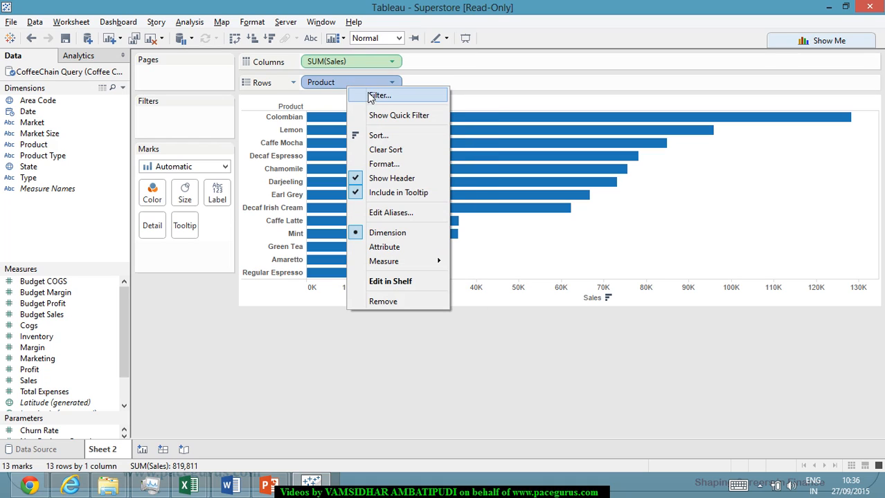
click(398, 138)
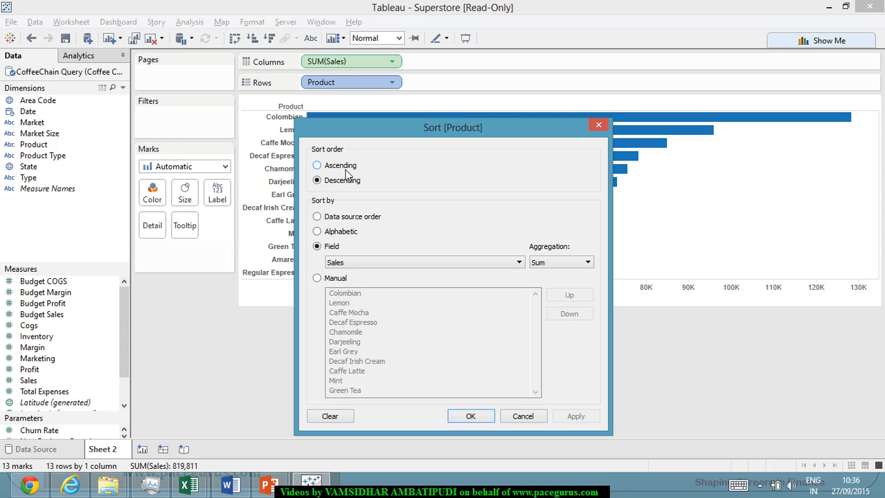
click(473, 416)
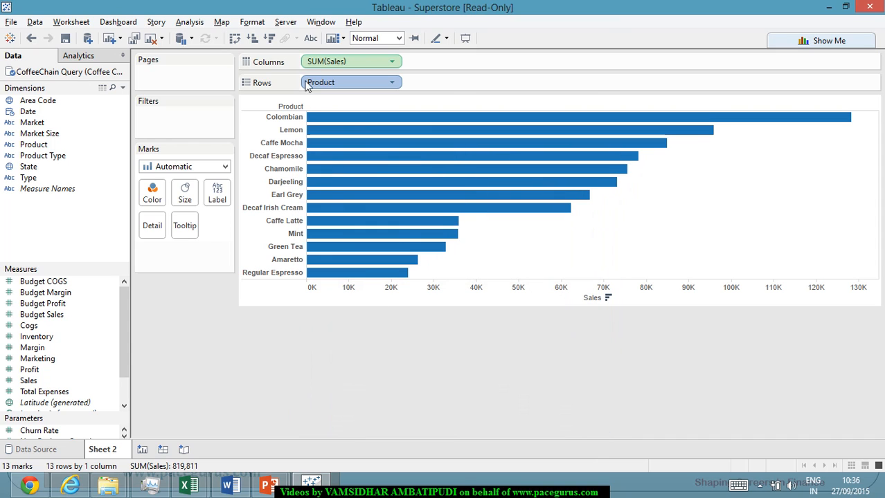
Change the Product sort to Alphabetic in descending order.
right_click(341, 86)
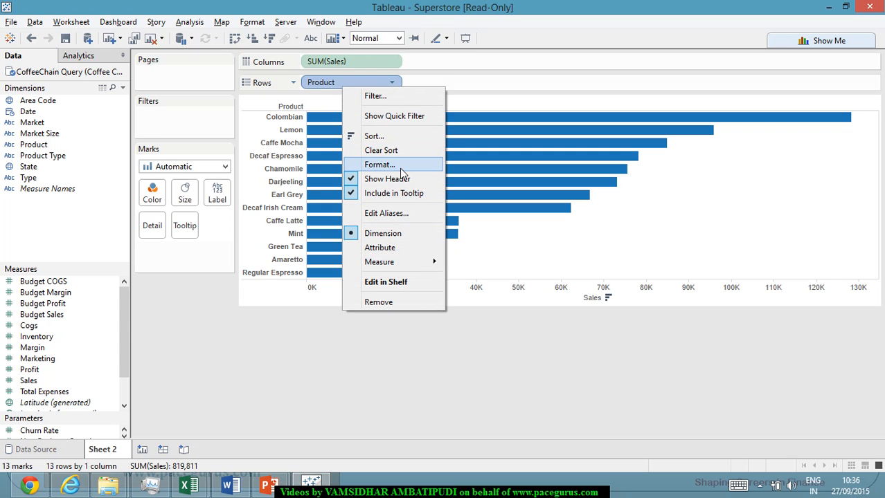
click(408, 141)
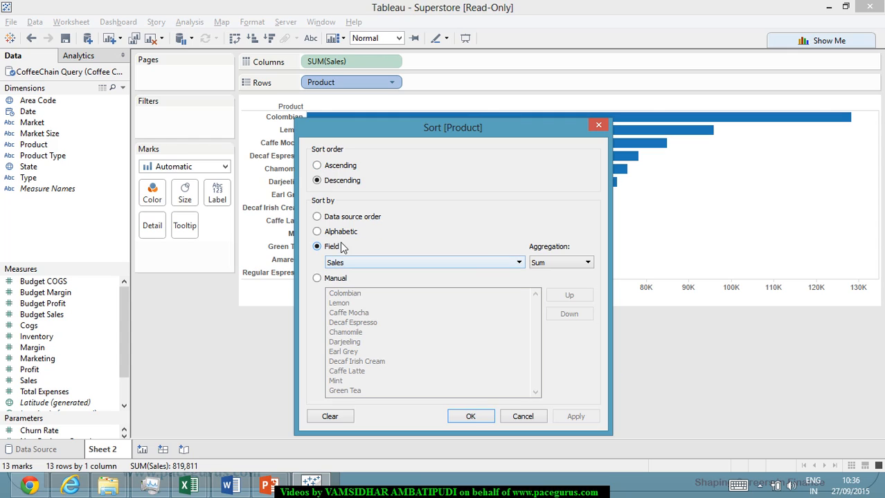
click(338, 235)
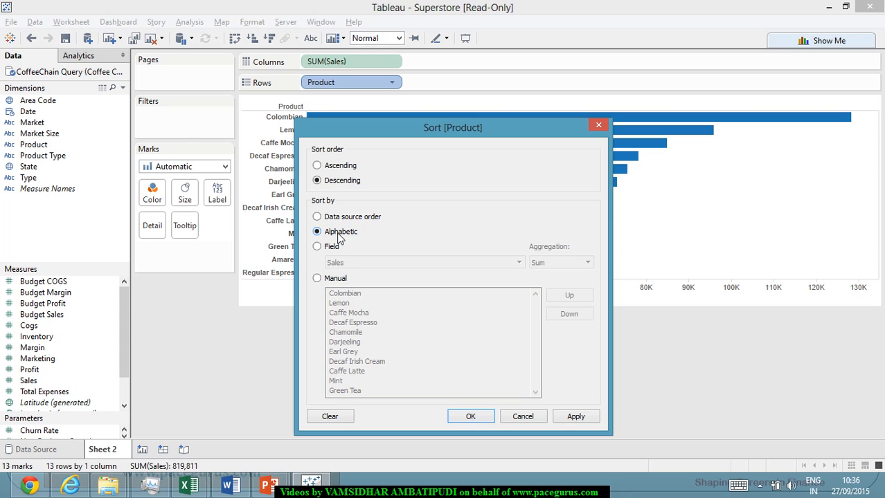
click(576, 416)
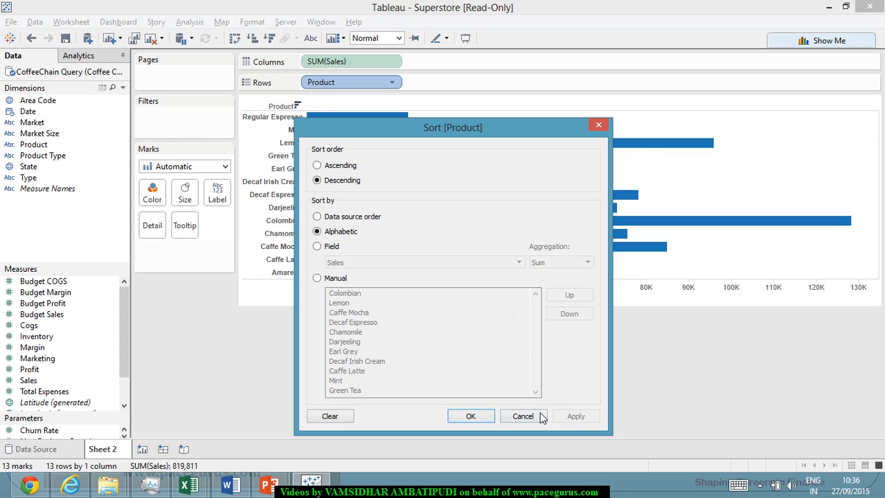
click(476, 416)
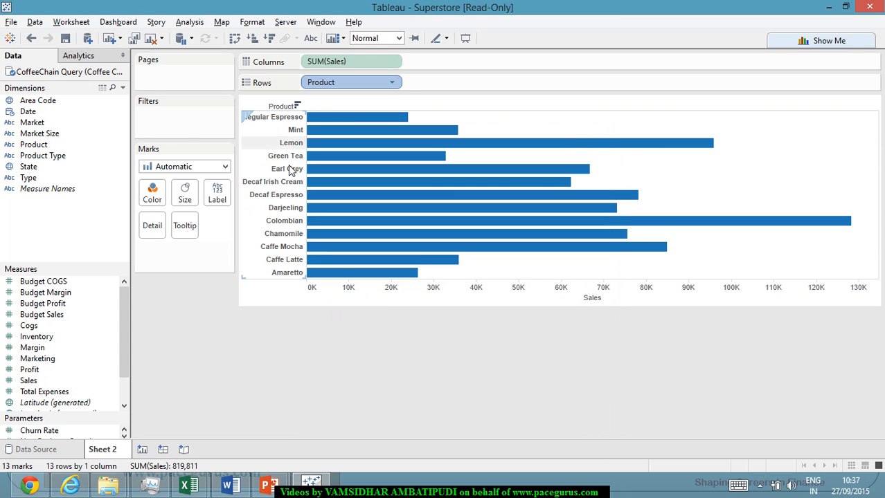
Sort Product by the Sales field with Sum aggregation in descending order.
right_click(354, 86)
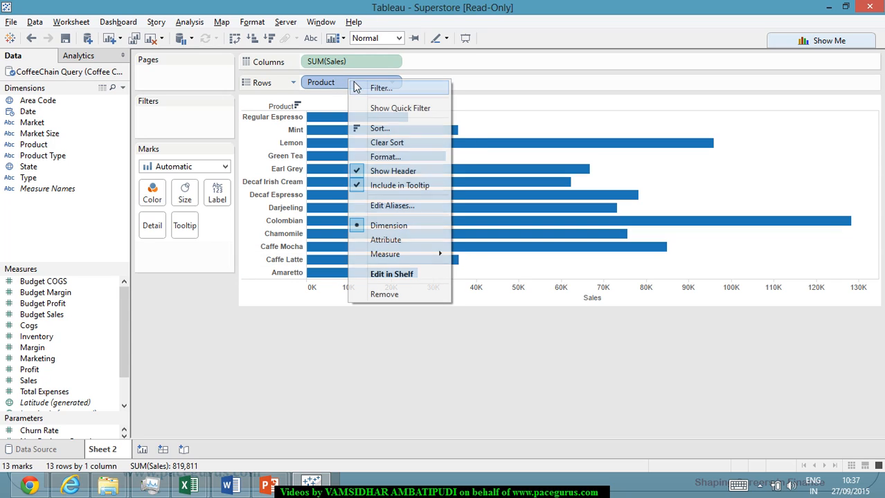
click(379, 128)
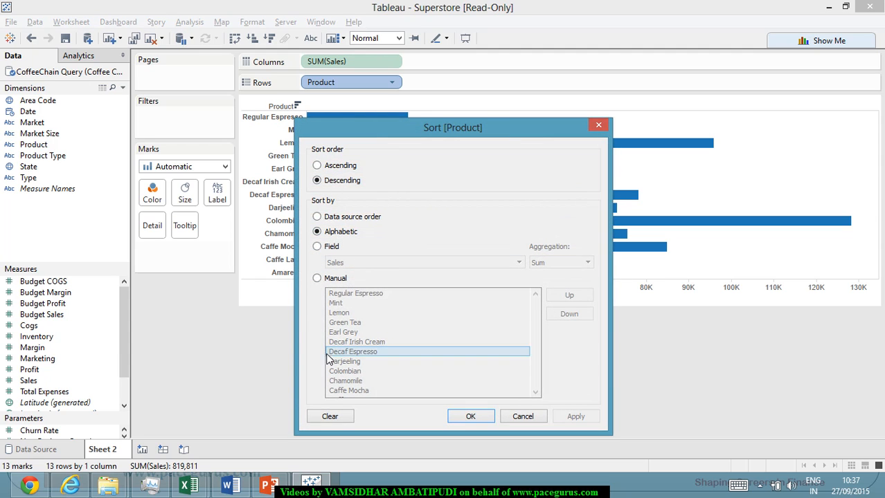
click(335, 249)
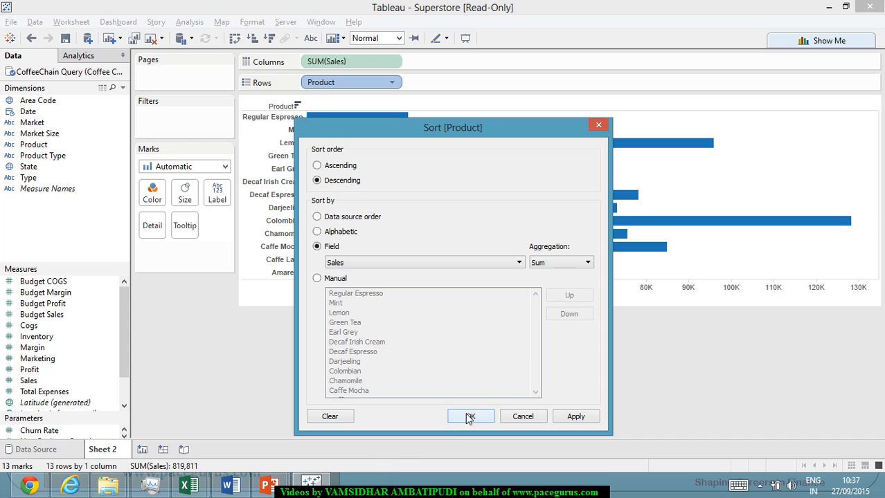
click(573, 416)
click(473, 417)
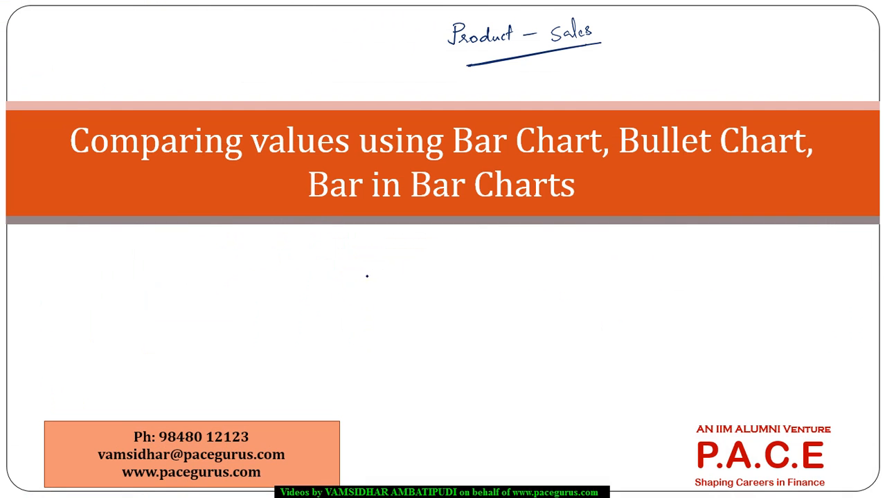
On the PowerPoint slide, handwrite an underlined "Variations" below the title, followed by a circled 1 with "Progress" and a circled 2.
mouse_move(366, 276)
mouse_down()
mouse_move(418, 273)
mouse_move(457, 249)
mouse_up()
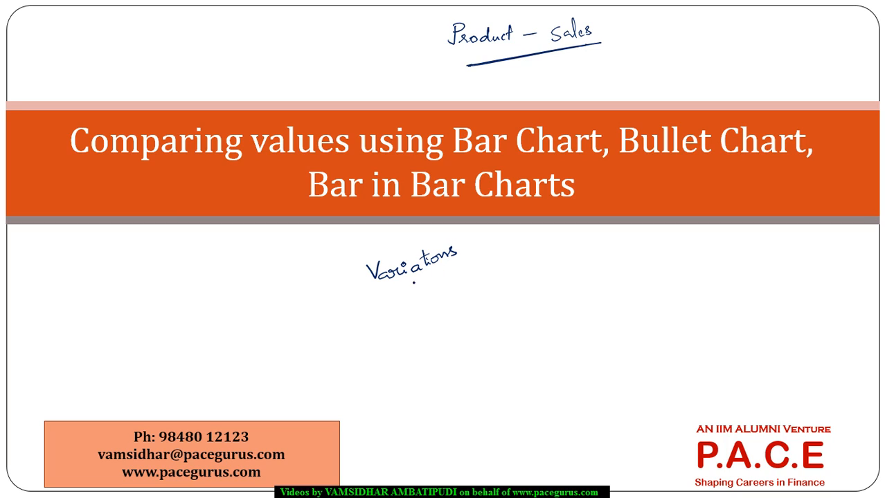
drag(380, 292, 470, 265)
mouse_move(501, 263)
mouse_down()
mouse_move(491, 280)
mouse_move(502, 263)
mouse_up()
click(546, 271)
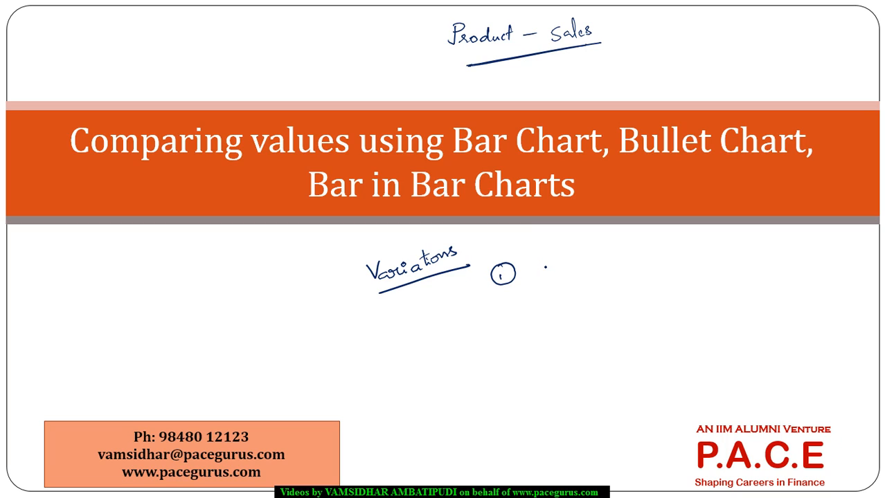
mouse_move(539, 274)
mouse_down()
mouse_move(544, 255)
mouse_move(580, 273)
mouse_move(585, 259)
mouse_move(615, 246)
mouse_up()
mouse_move(510, 299)
mouse_down()
mouse_move(524, 306)
mouse_move(512, 294)
mouse_up()
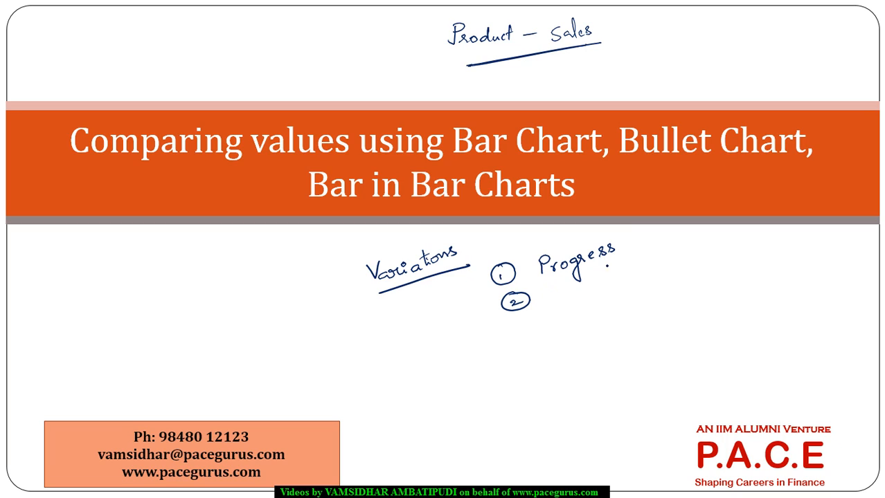
Draw branches from "Progress" that link it to "Bullet Chart" and "Bar in Bar Charts" in the slide title.
mouse_move(649, 227)
mouse_down()
mouse_move(627, 247)
mouse_move(667, 254)
mouse_up()
drag(667, 159, 647, 220)
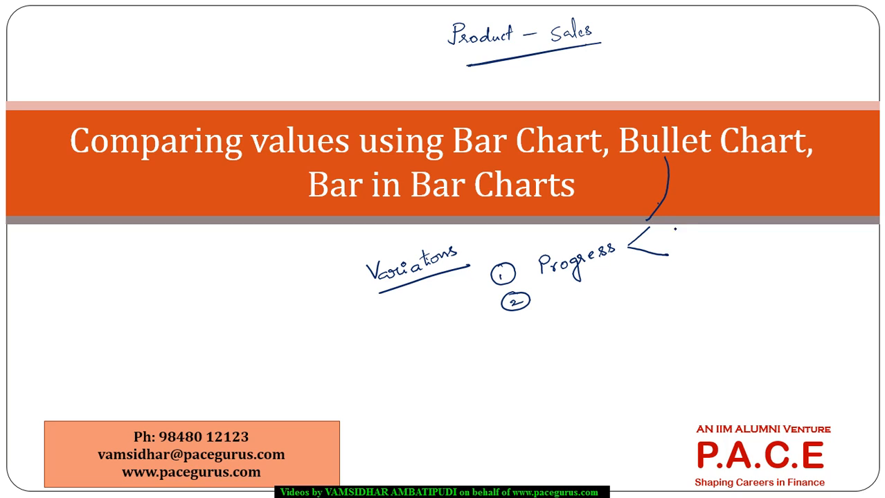
mouse_move(670, 256)
mouse_down()
mouse_move(576, 197)
mouse_move(583, 189)
mouse_move(595, 207)
mouse_up()
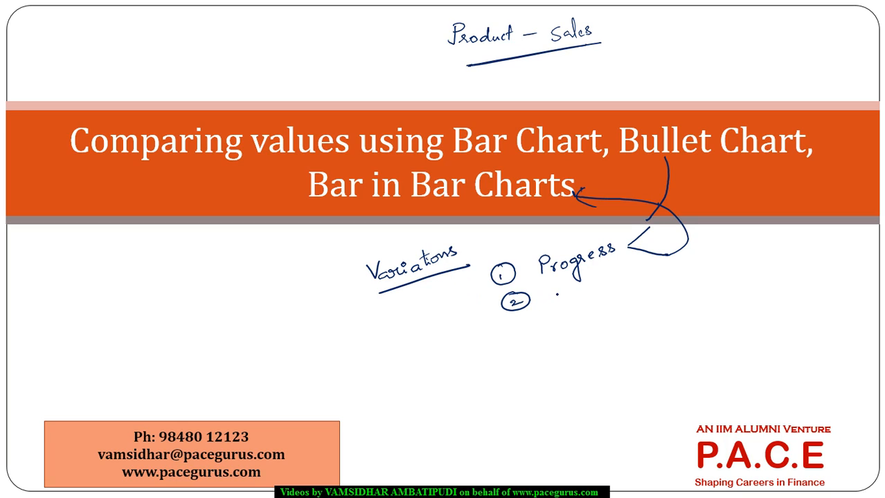
Handwrite "Highlight a single category" beside the circled 2, and switch away from the slide.
mouse_move(554, 289)
mouse_down()
mouse_move(564, 300)
mouse_move(589, 296)
mouse_move(591, 280)
mouse_move(598, 294)
mouse_up()
click(599, 288)
mouse_move(605, 275)
mouse_down()
mouse_move(600, 283)
mouse_move(651, 272)
mouse_move(637, 290)
mouse_move(712, 264)
mouse_up()
mouse_move(714, 247)
mouse_down()
mouse_move(741, 259)
mouse_move(753, 240)
mouse_move(768, 260)
mouse_up()
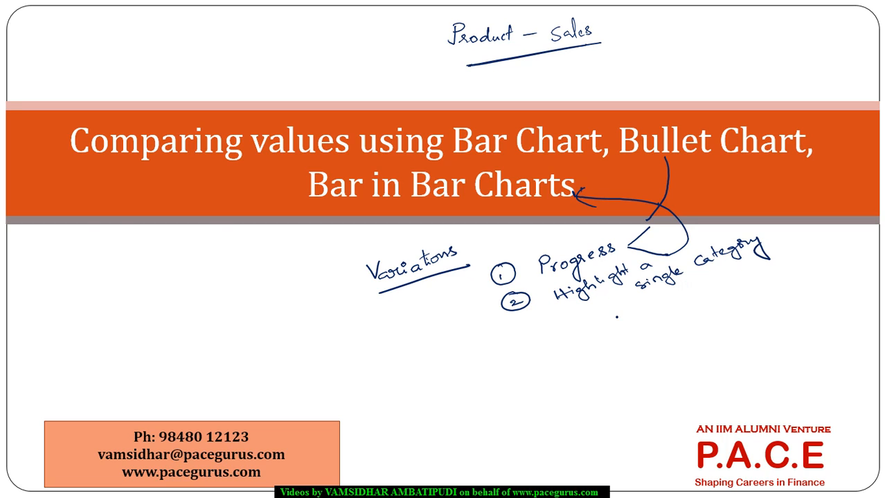
key(alt+Tab)
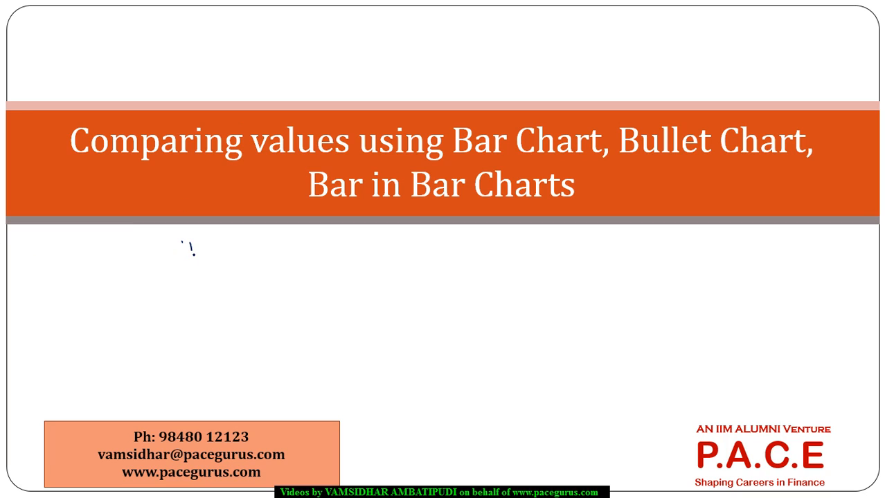
Handwrite "Bullet chart" and "Target" below the title on the cleared PowerPoint slide, and return to Tableau.
drag(202, 250, 192, 254)
drag(207, 248, 238, 248)
mouse_move(240, 239)
mouse_down()
mouse_move(241, 249)
mouse_move(305, 246)
mouse_up()
mouse_move(309, 234)
mouse_down()
mouse_move(311, 248)
mouse_move(315, 237)
mouse_up()
click(320, 240)
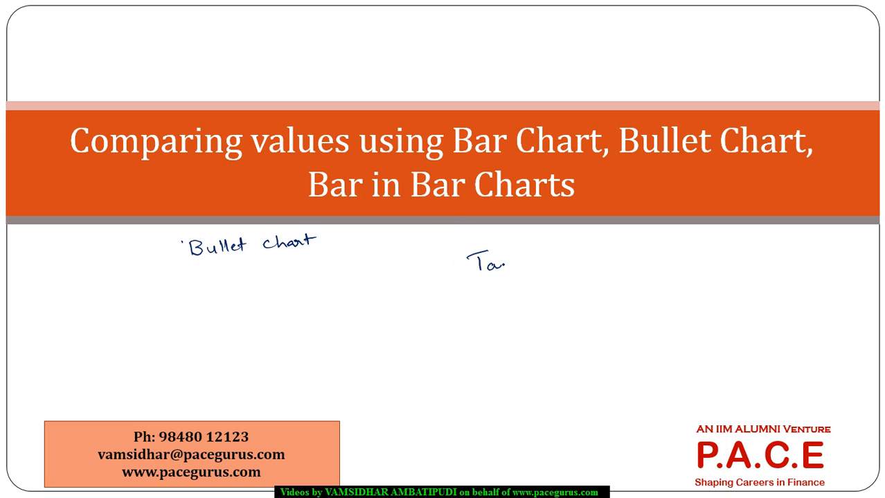
mouse_move(499, 266)
mouse_down()
mouse_move(516, 257)
mouse_move(515, 279)
mouse_move(544, 244)
mouse_move(544, 257)
mouse_up()
drag(536, 250, 553, 246)
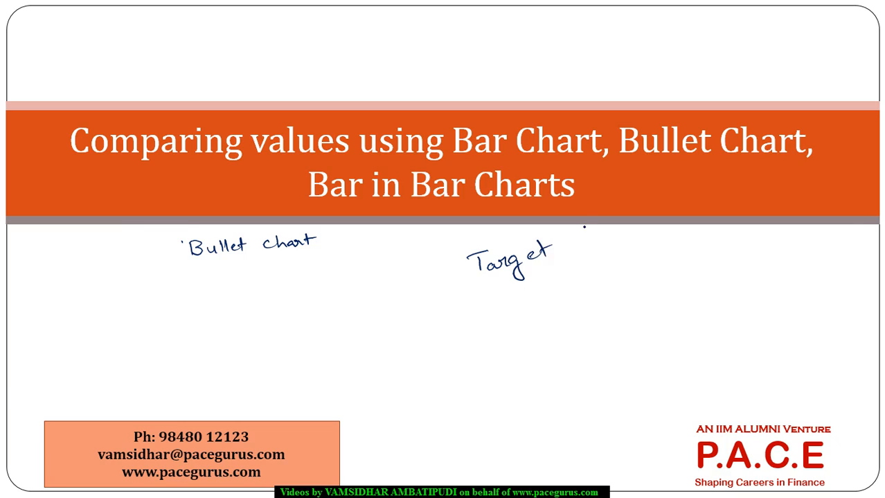
key(alt+Tab)
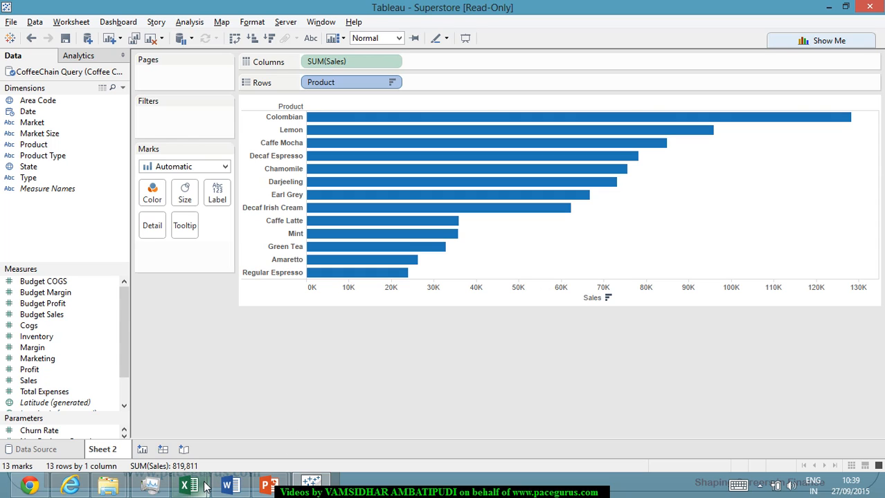
Switch to the Excel workbook and review the Product and Target columns of the product targets table.
mouse_move(205, 486)
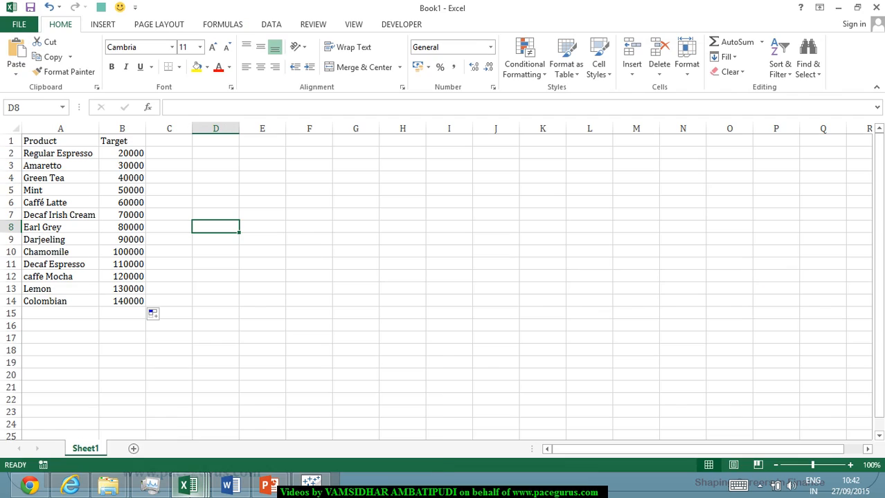
mouse_move(188, 486)
click(296, 276)
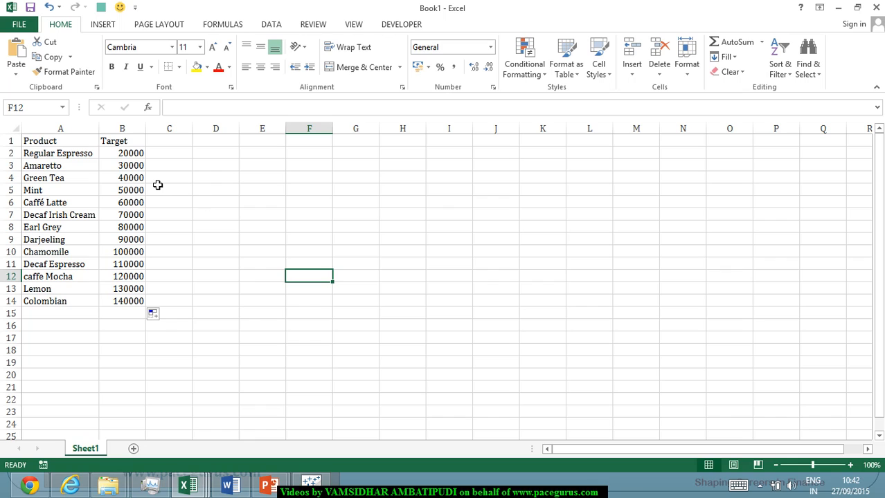
click(72, 143)
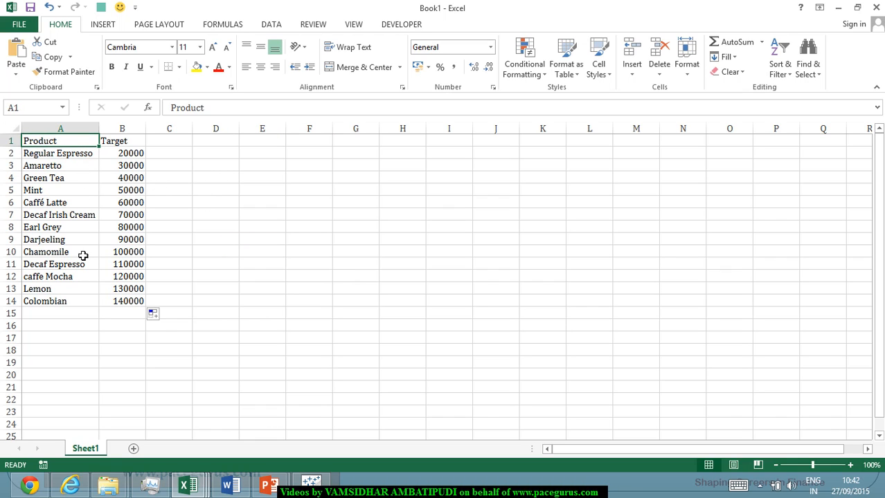
key(Right)
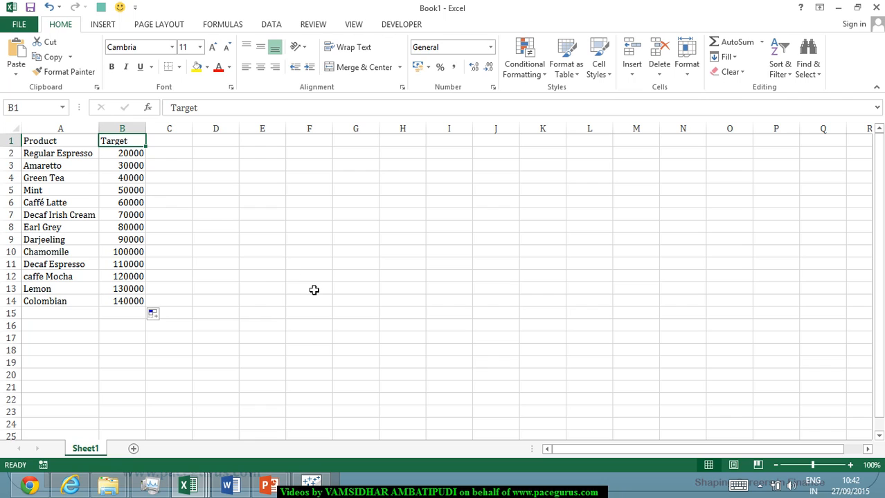
Save the workbook as Targets in the Tableau folder on the Seagate Expansion Drive (I:).
key(ctrl+s)
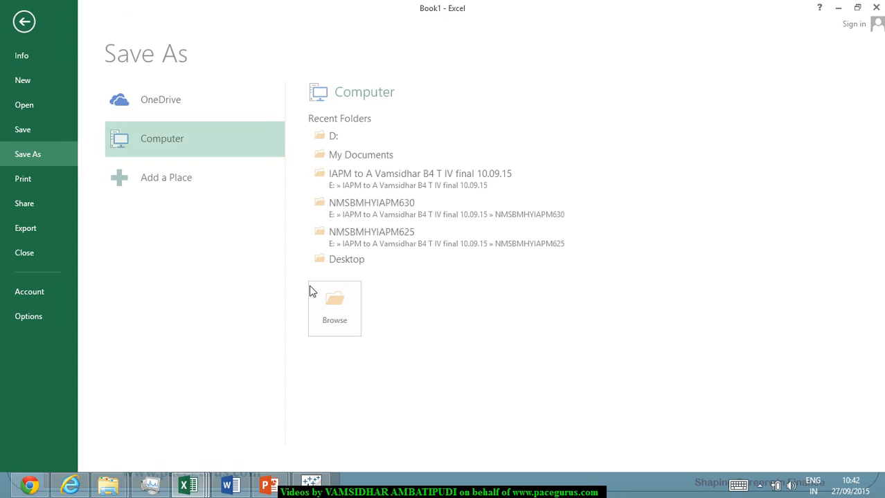
double_click(152, 139)
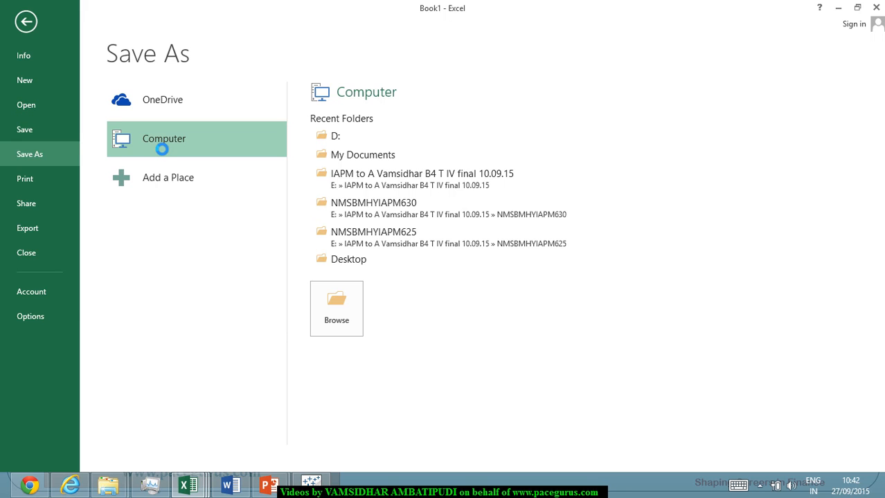
scroll(101, 130, down, 4)
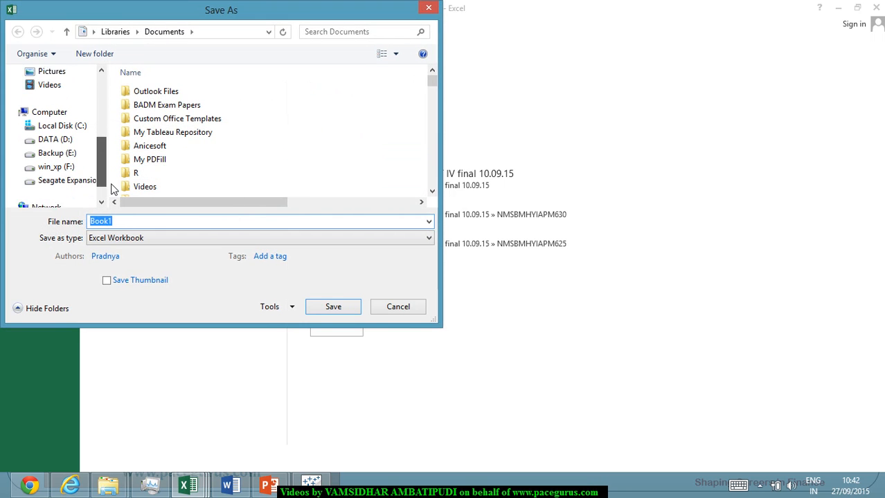
click(90, 167)
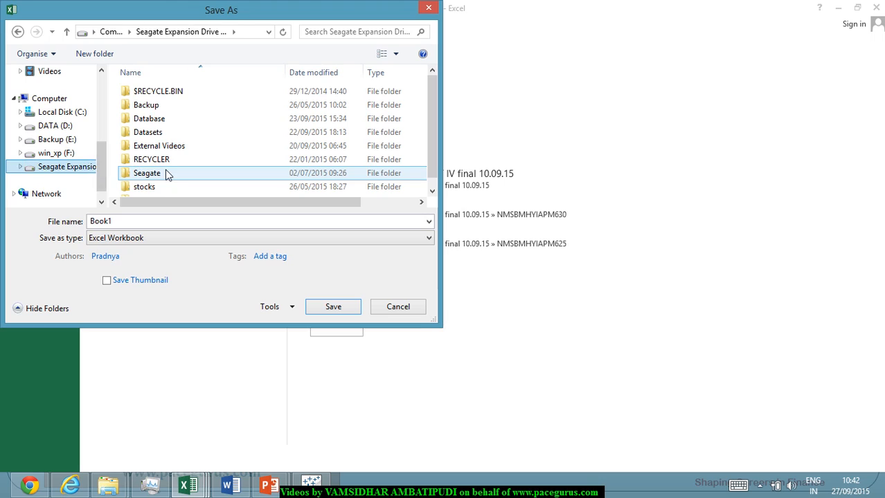
click(164, 174)
double_click(159, 178)
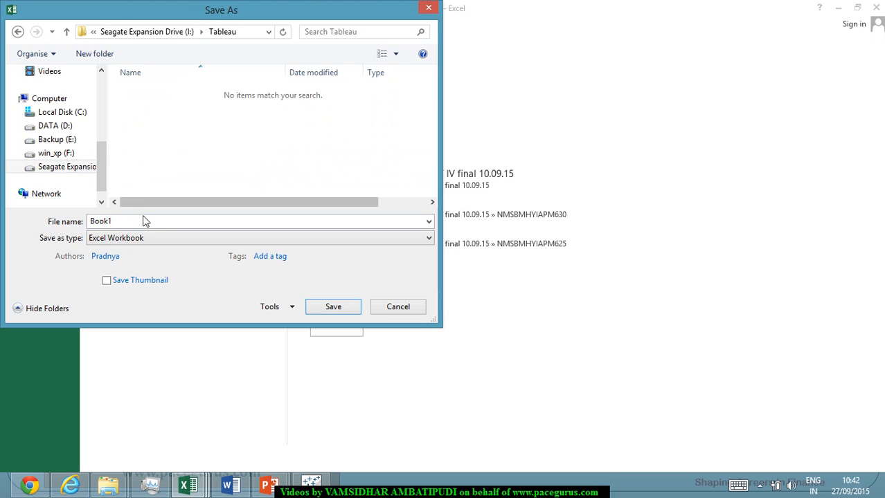
text(T)
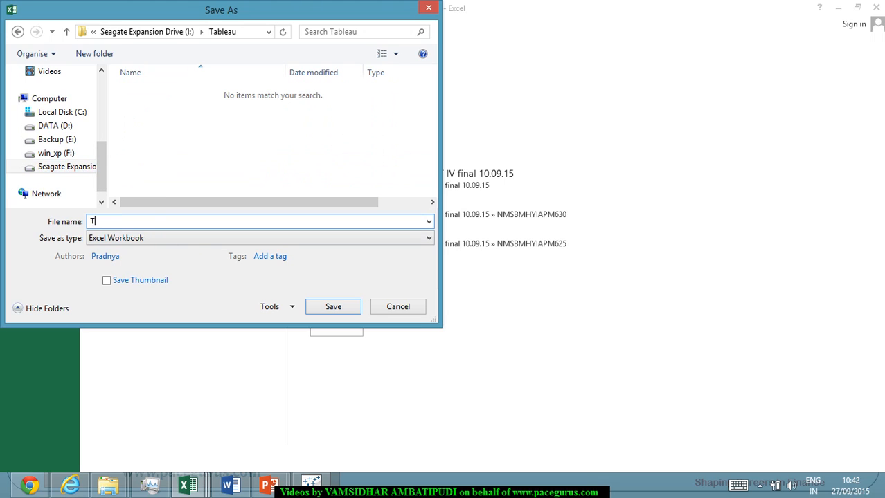
text(argets)
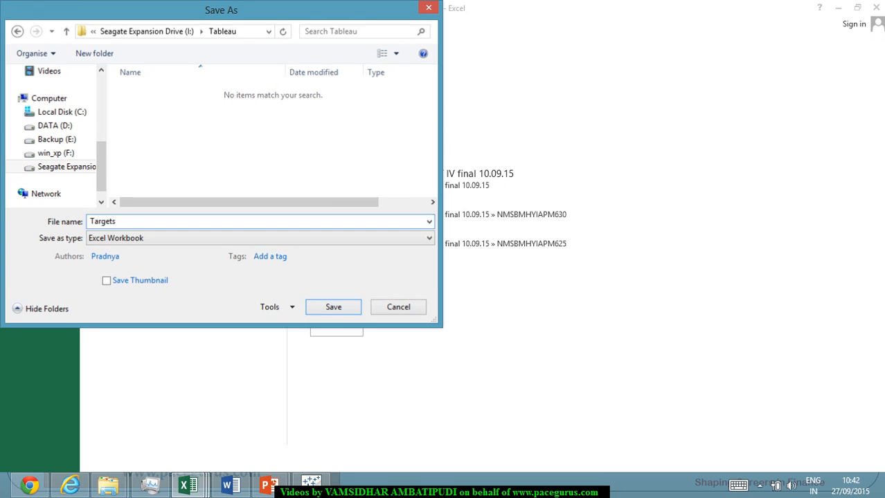
key(Return)
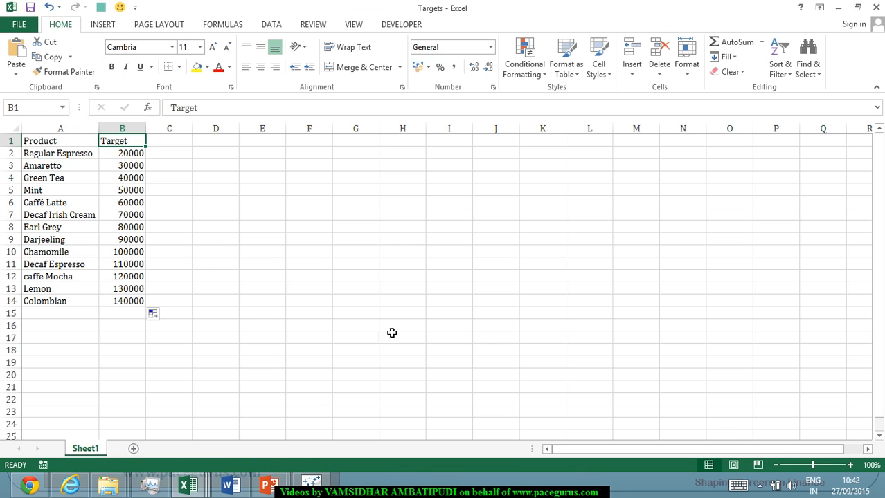
Switch to Tableau, connect the Targets Excel workbook as a new data source, and return to Sheet 2.
click(311, 482)
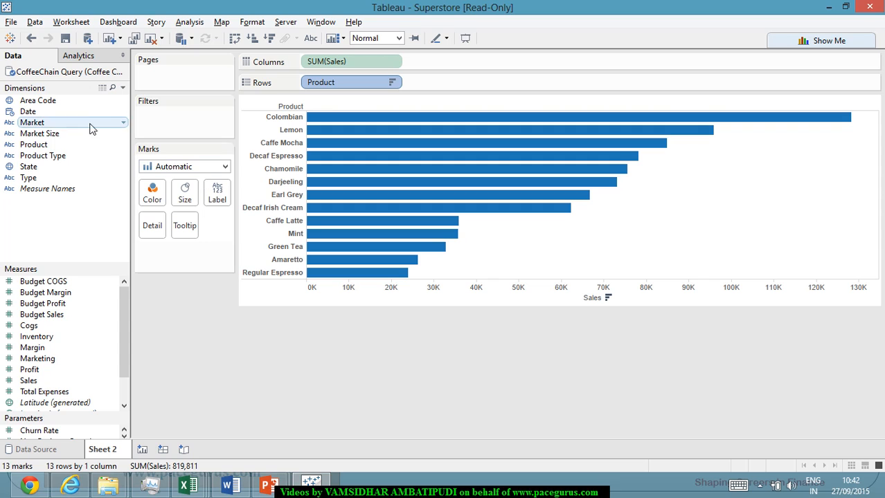
click(42, 25)
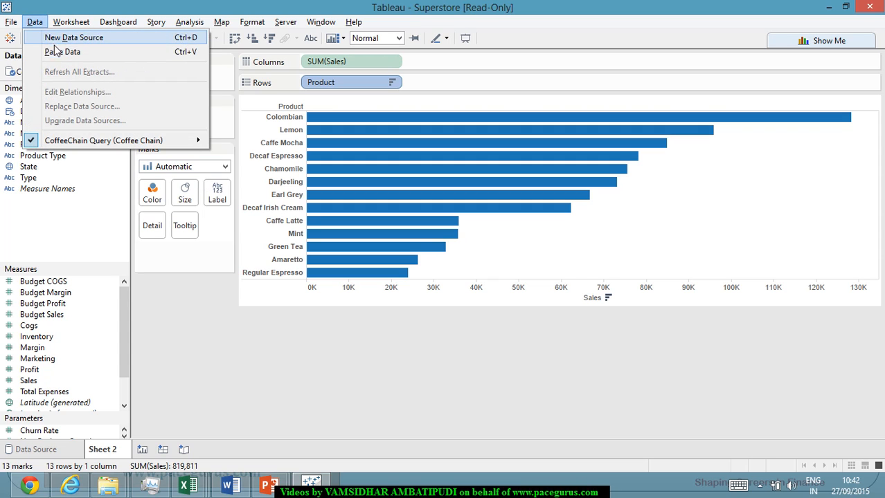
click(69, 38)
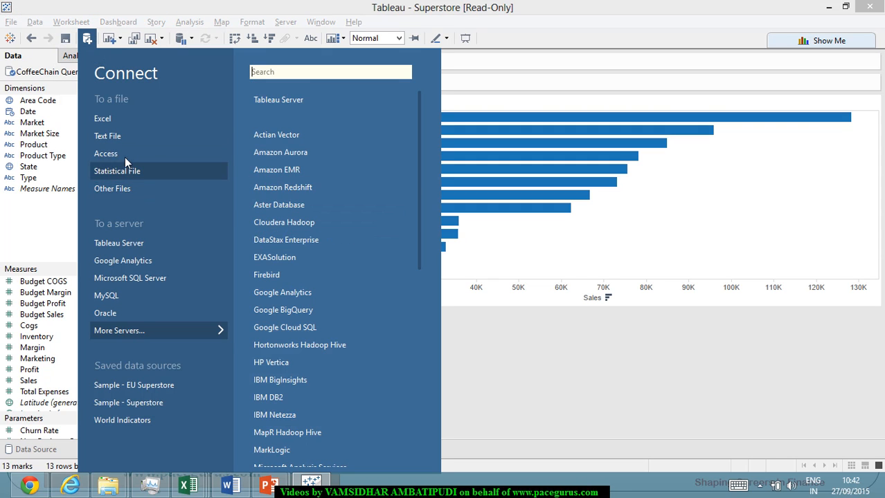
click(123, 123)
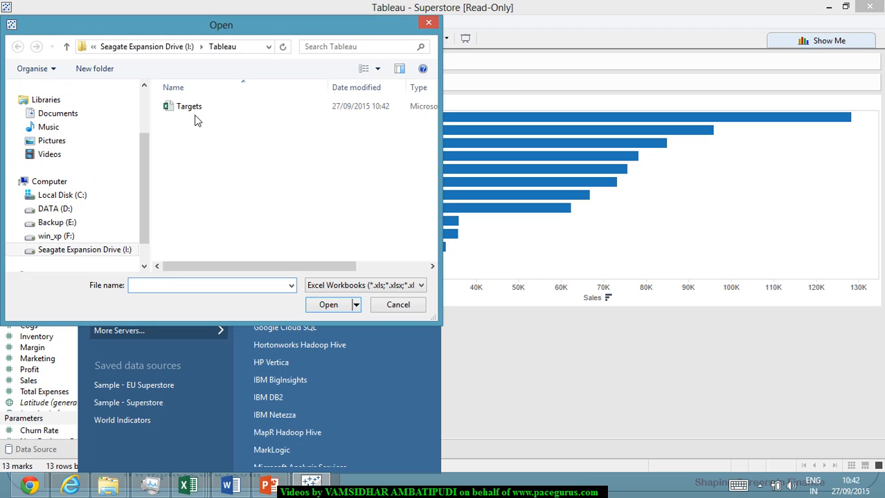
click(193, 110)
double_click(194, 110)
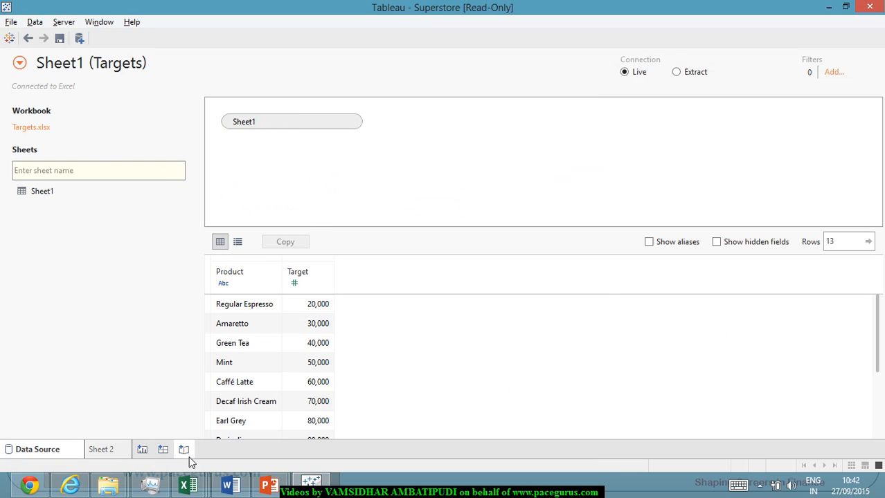
click(103, 449)
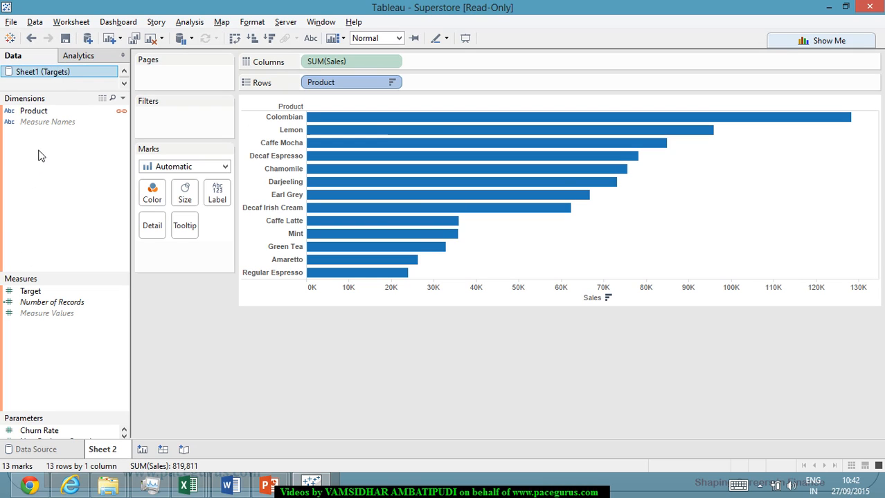
Convert the sales bar chart into a bullet graph by product, adding the Target measure from Sheet1 (Targets).
click(123, 83)
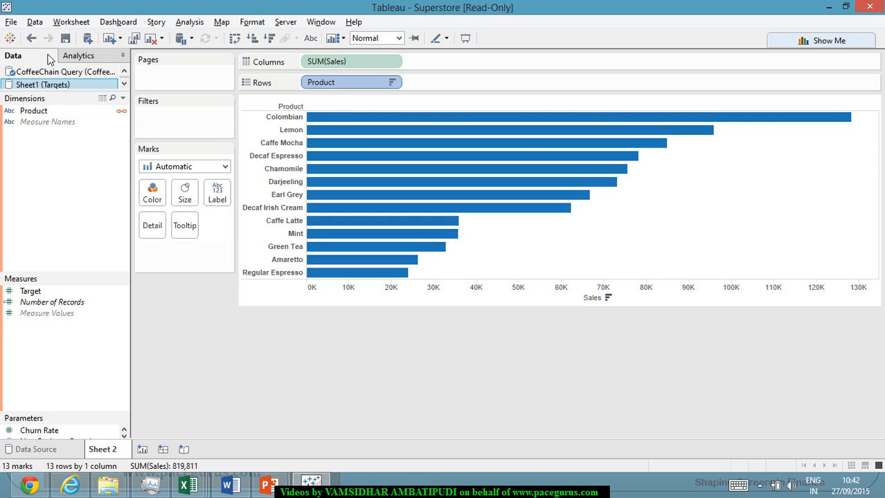
click(122, 112)
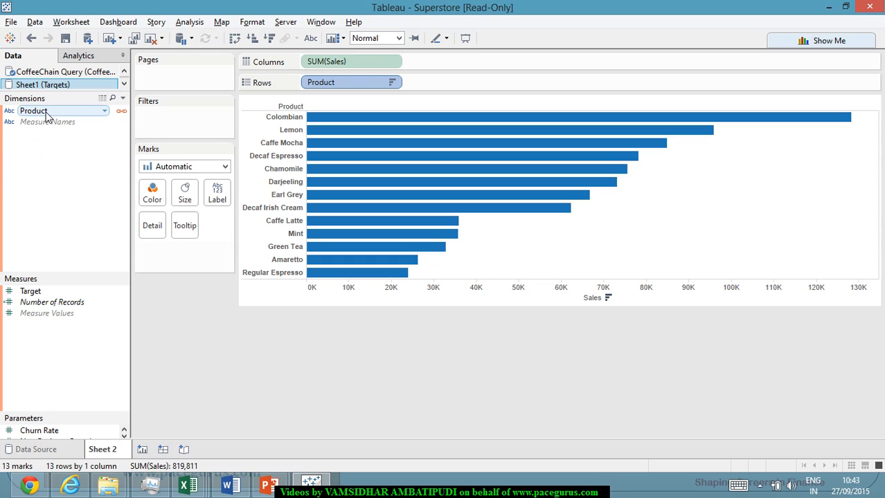
click(48, 296)
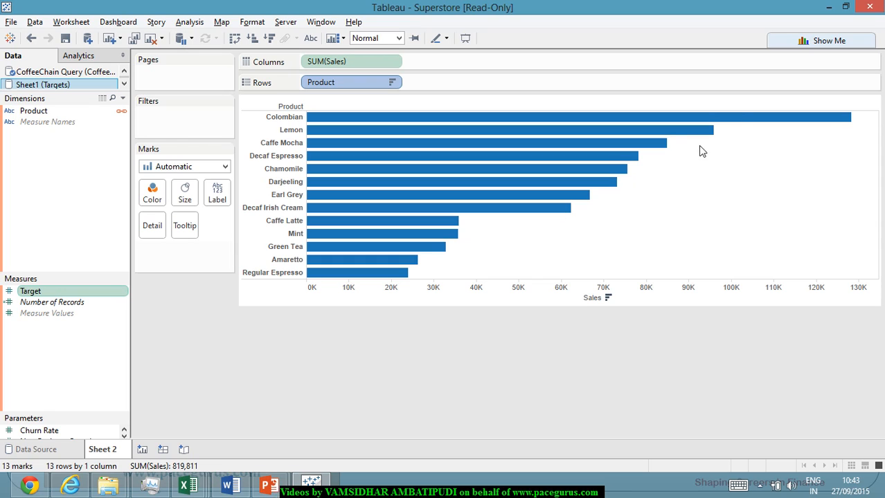
click(829, 42)
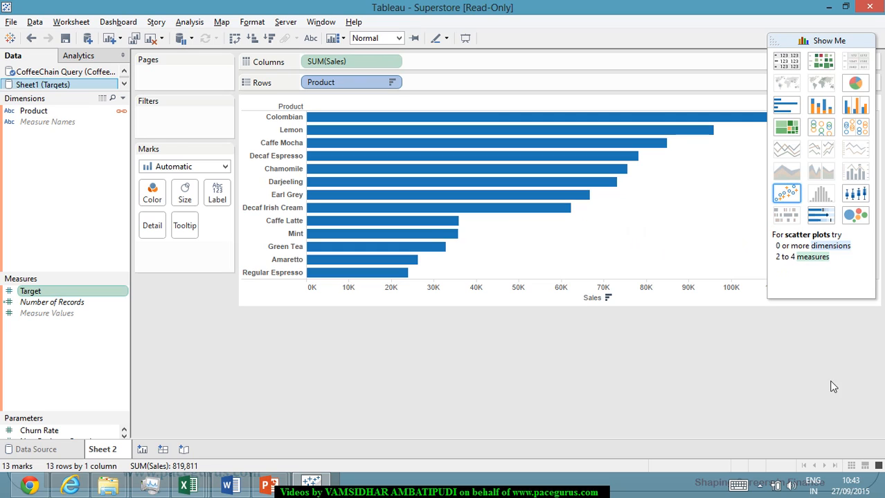
click(823, 219)
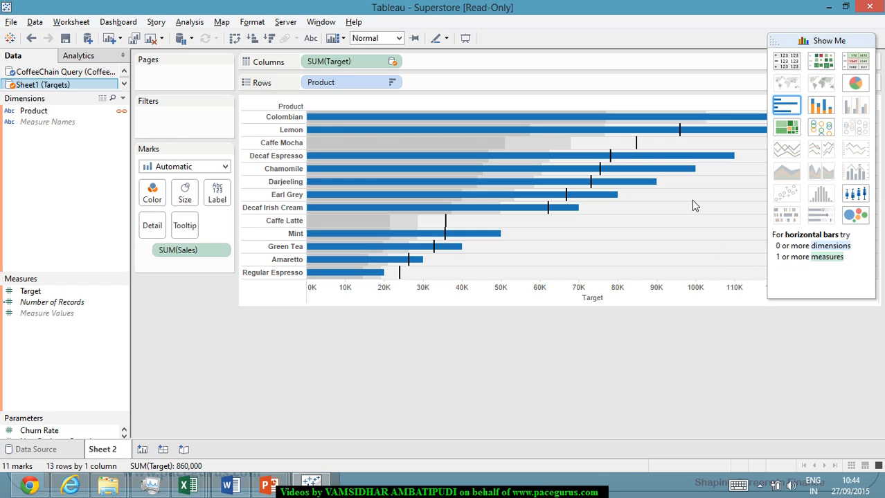
Examine the target and sales values of the Decaf Irish Cream, Darjeeling, Chamomile and Decaf Espresso bars.
mouse_move(584, 215)
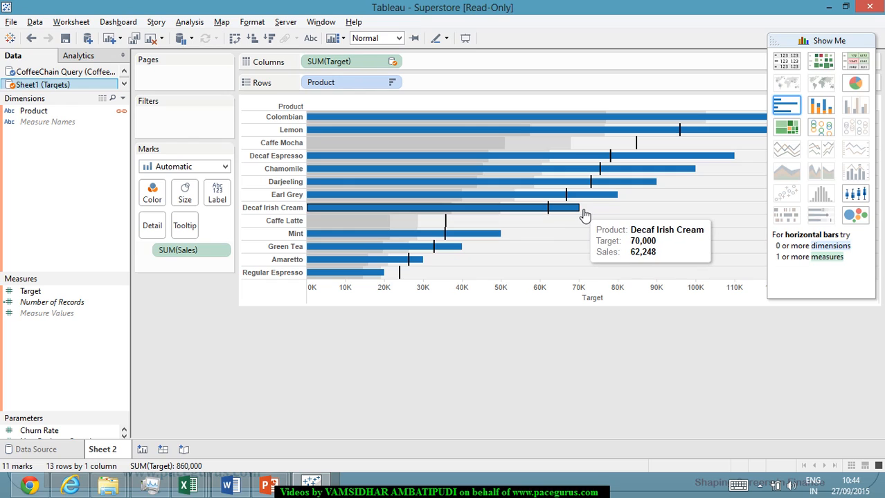
mouse_move(601, 200)
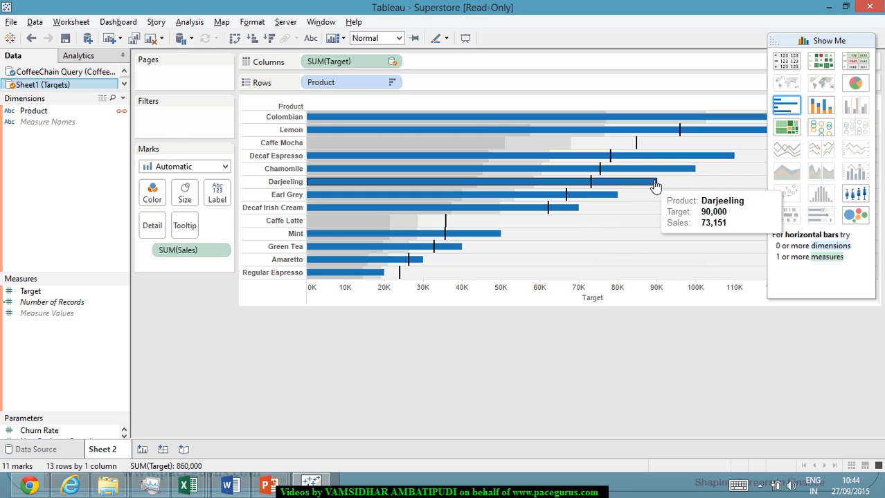
mouse_move(667, 175)
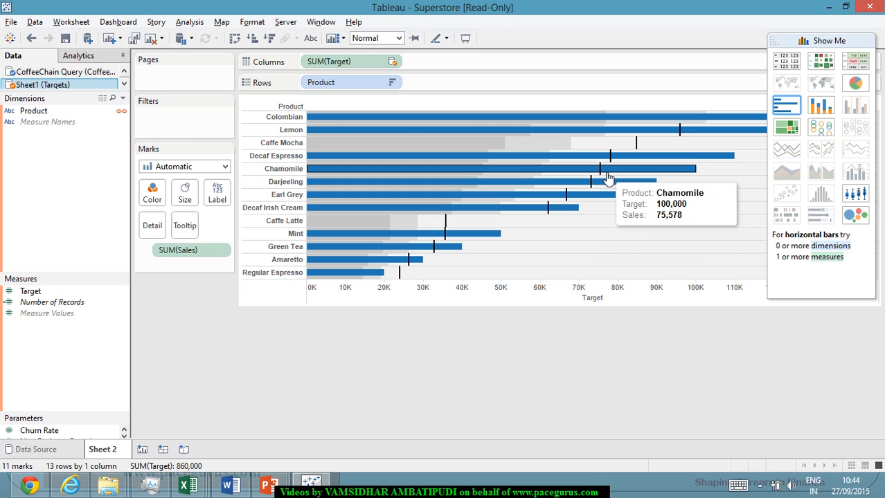
mouse_move(618, 165)
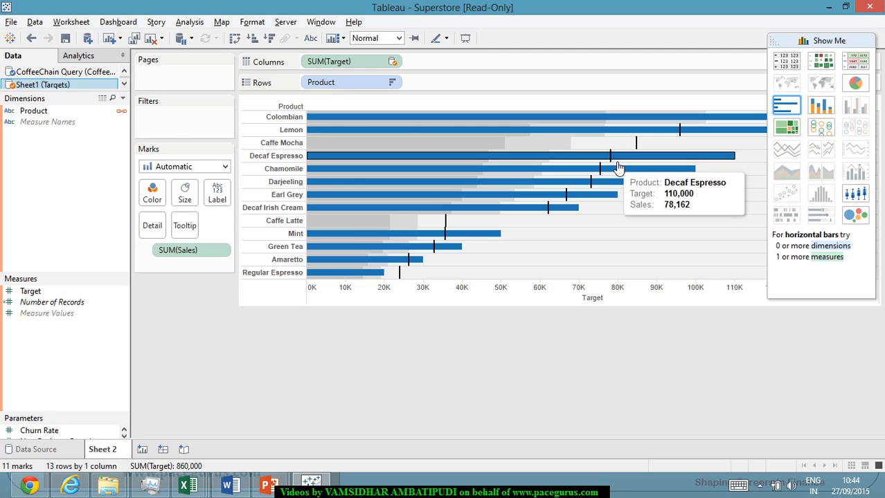
mouse_move(639, 146)
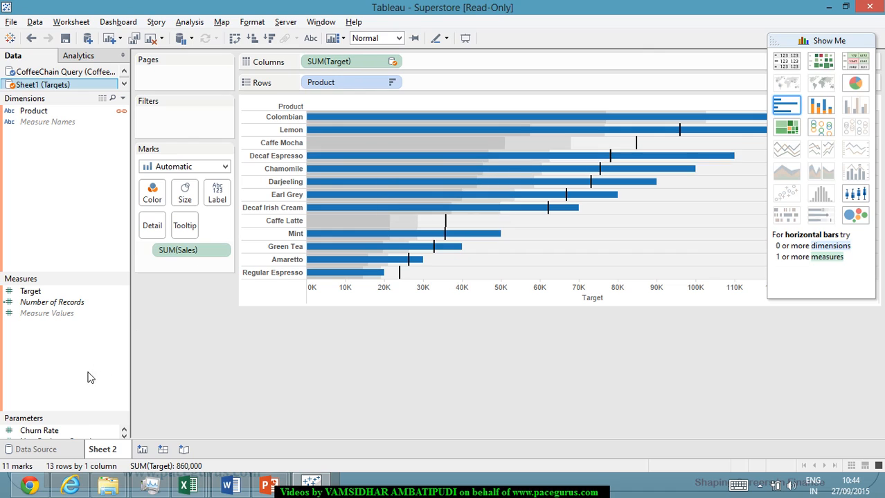
Check the product names for Caffé Latte and caffe Mocha in the Targets data source preview.
click(42, 450)
scroll(342, 332, down, 1)
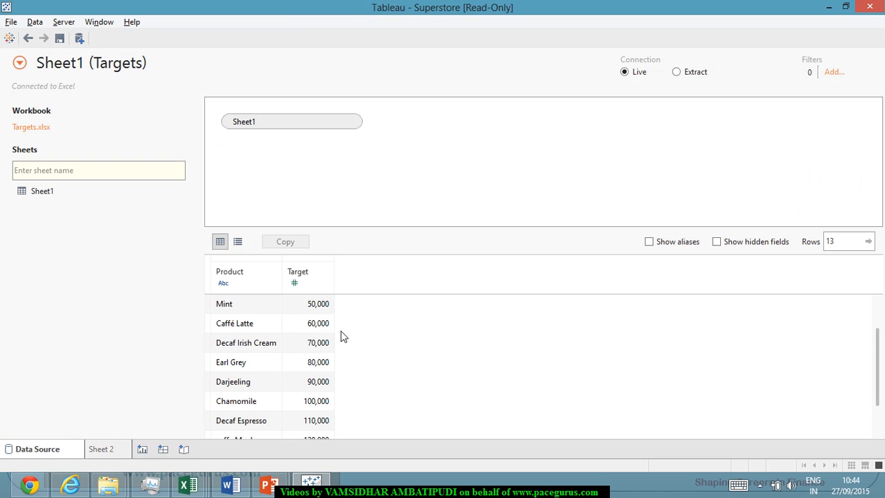
click(223, 330)
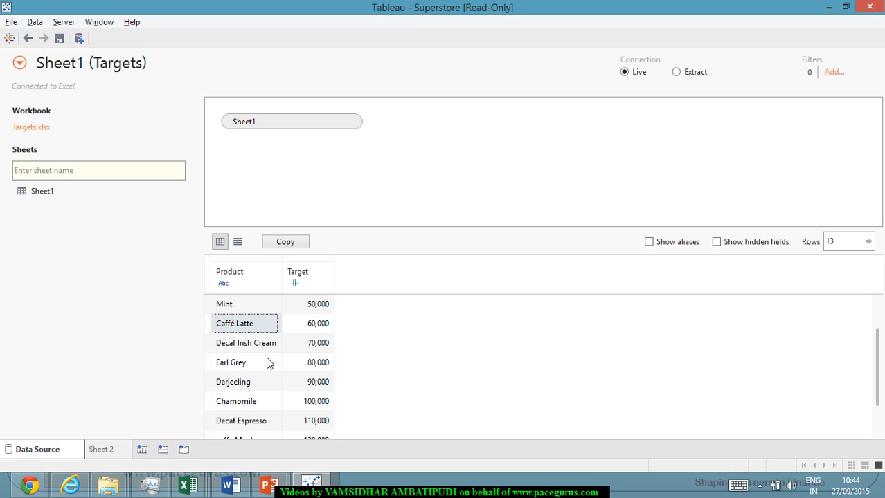
scroll(273, 360, down, 1)
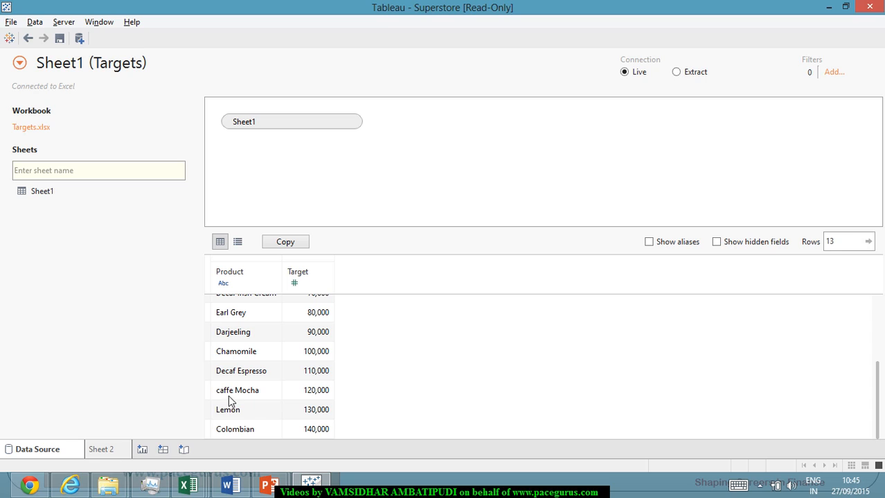
scroll(235, 395, up, 2)
Return to Sheet 2 and examine the Decaf Espresso bar's target and sales in the bullet graph.
click(104, 449)
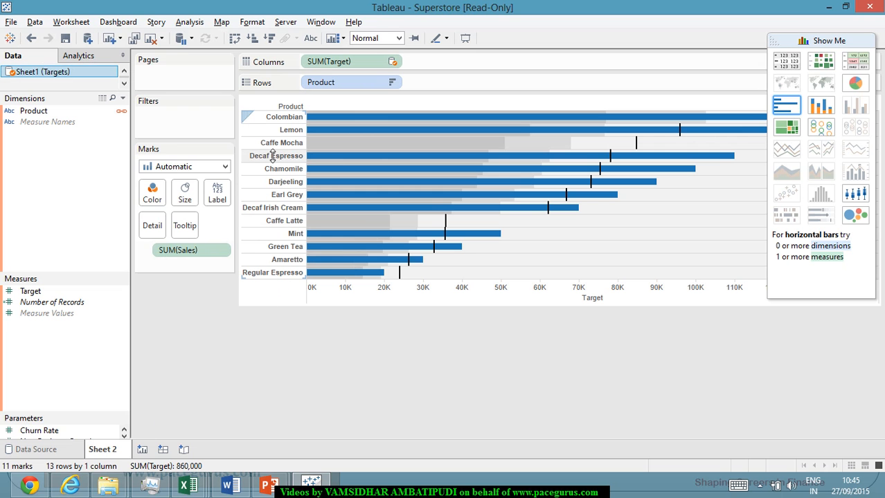
mouse_move(444, 173)
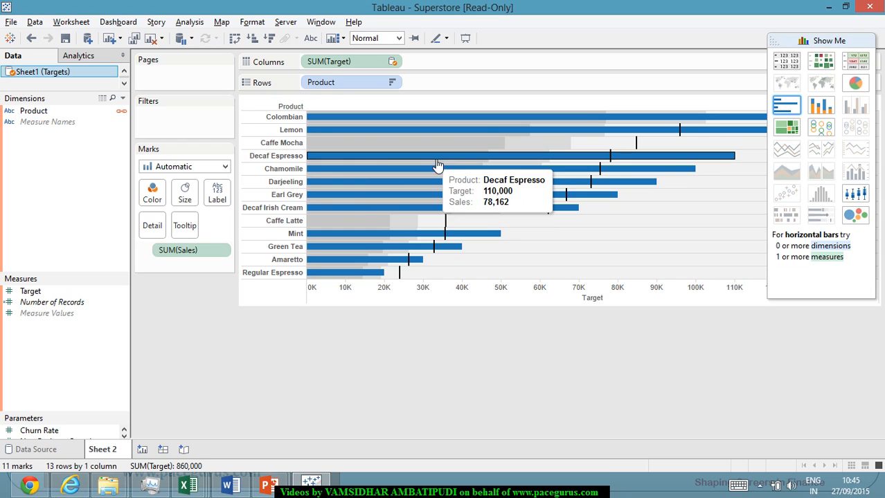
mouse_move(515, 187)
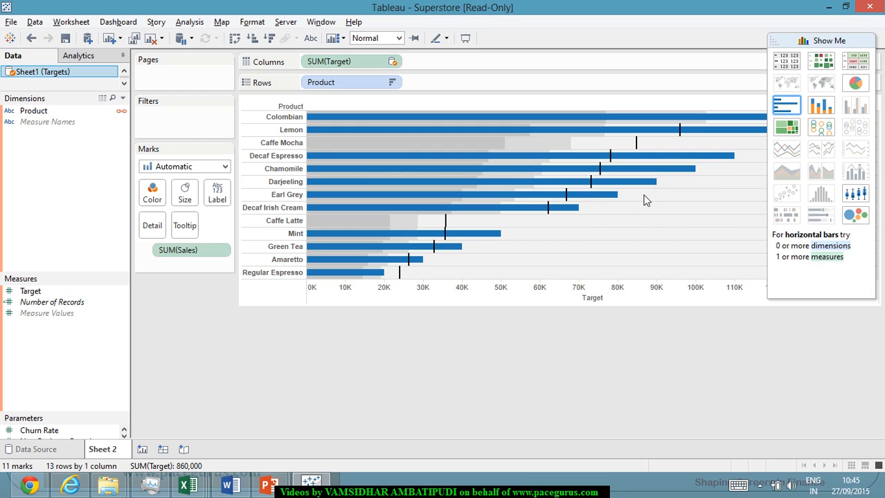
mouse_move(678, 160)
mouse_move(685, 178)
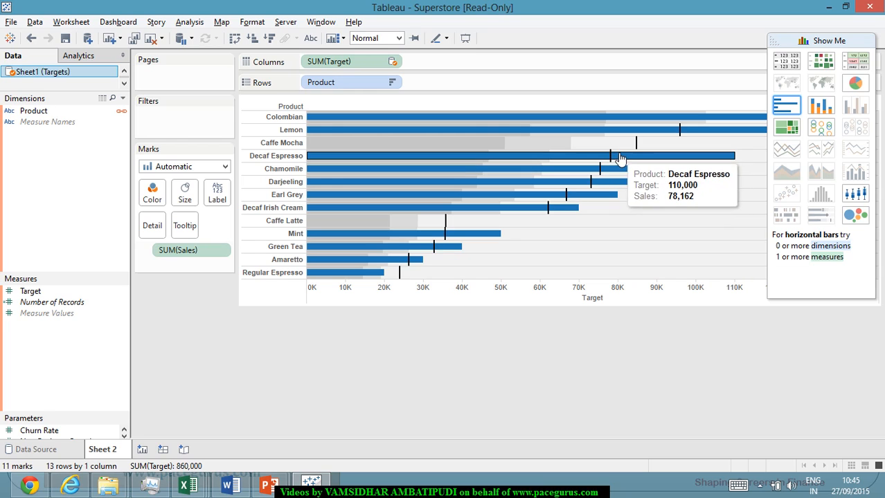
Swap the reference line fields on the Target axis so that Sales forms the bars and Target forms the reference lines.
mouse_move(614, 158)
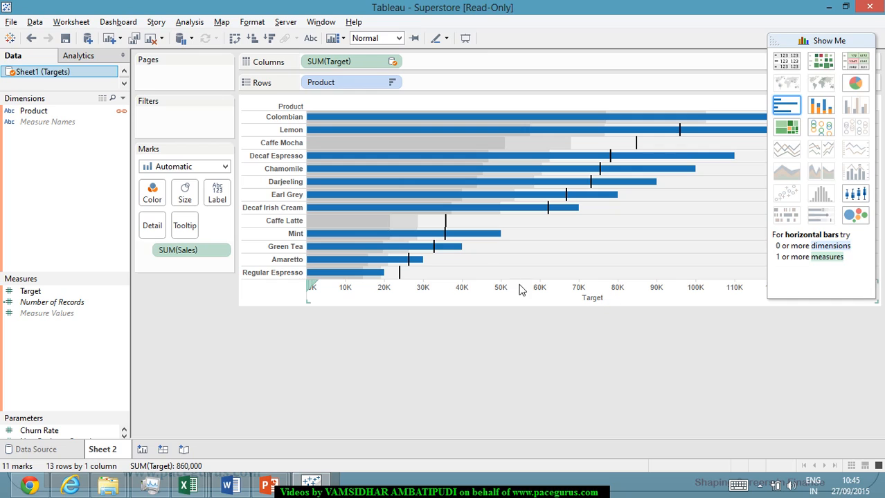
mouse_move(483, 243)
right_click(552, 291)
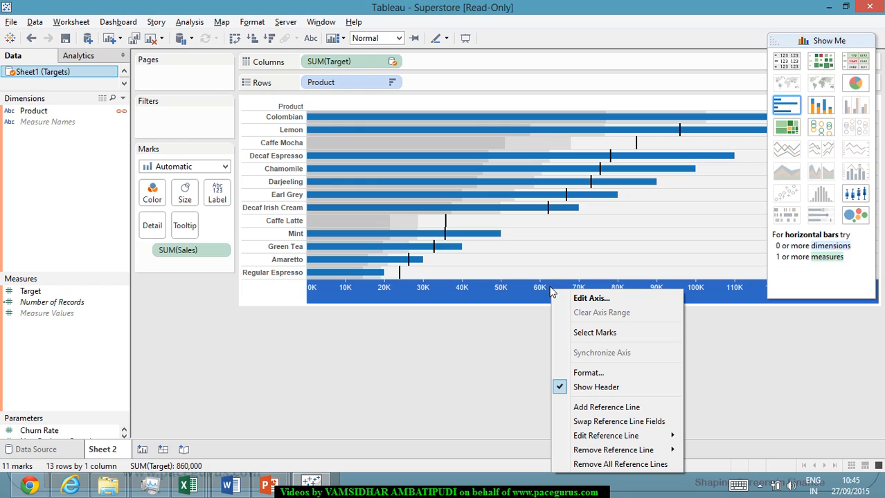
click(618, 421)
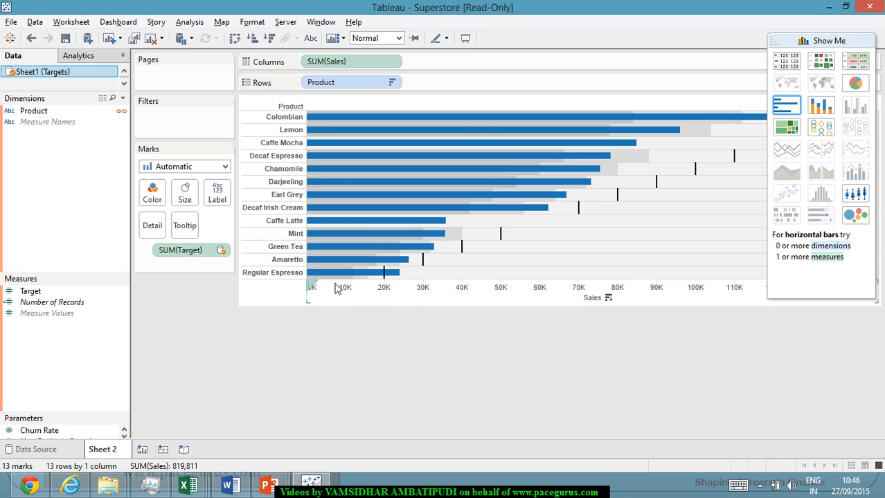
Move the Show Me palette clear of the chart and examine the sales and targets of Regular Espresso, Caffe Mocha, Decaf Irish Cream and Earl Grey.
mouse_move(365, 281)
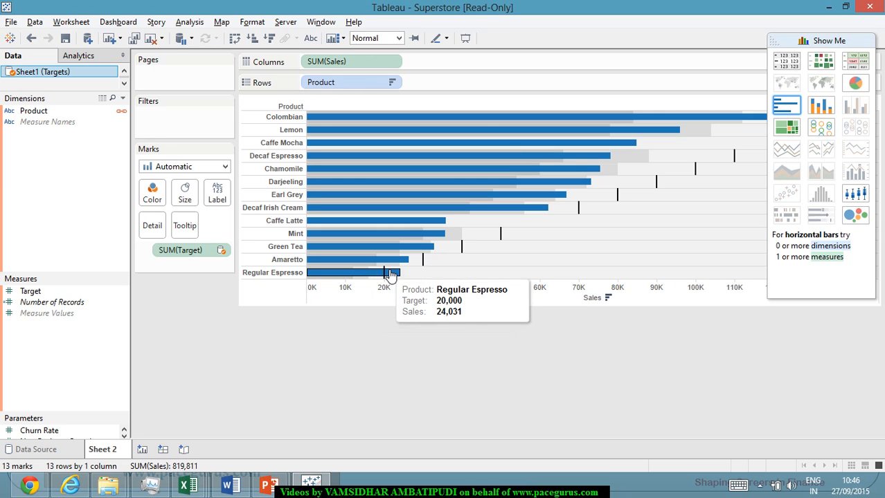
mouse_move(376, 263)
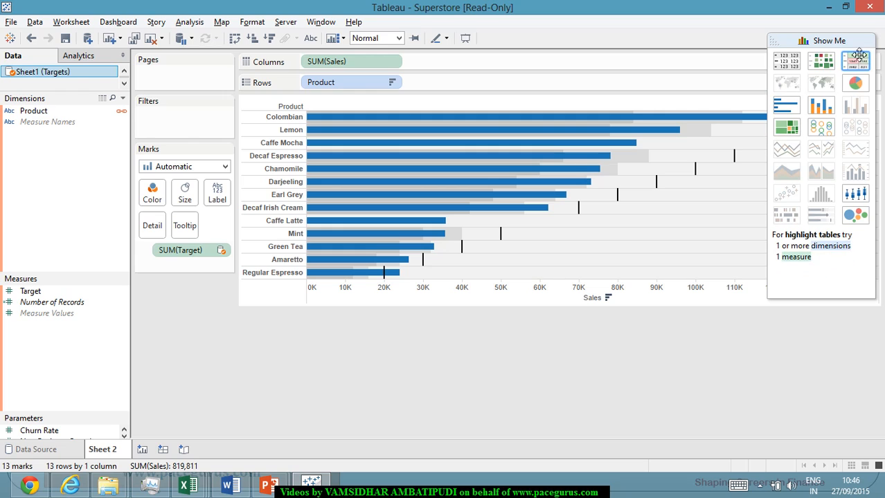
drag(865, 50, 883, 193)
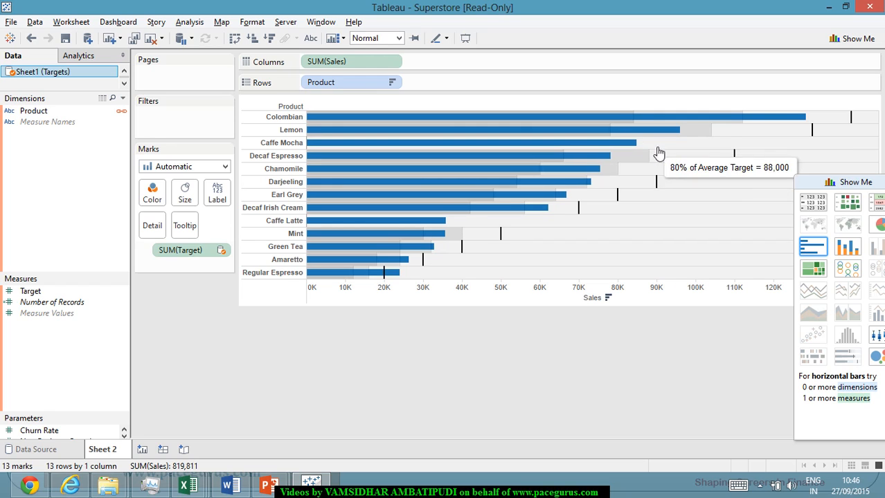
mouse_move(421, 226)
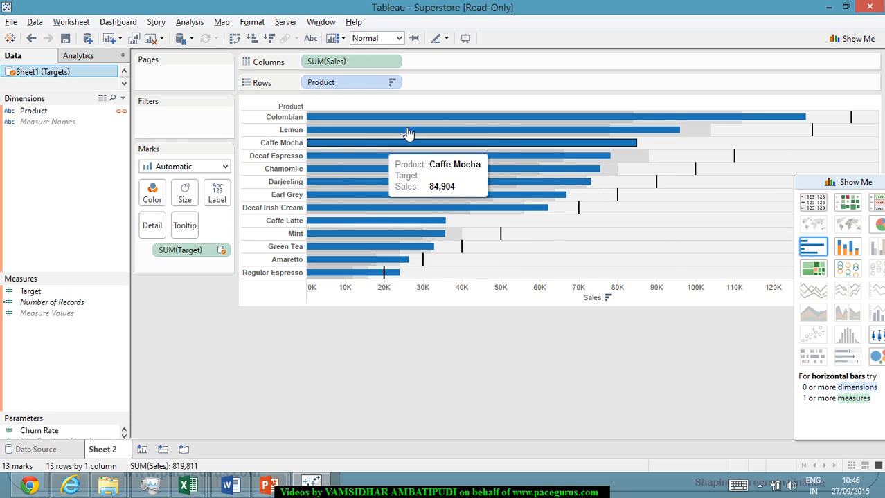
mouse_move(469, 153)
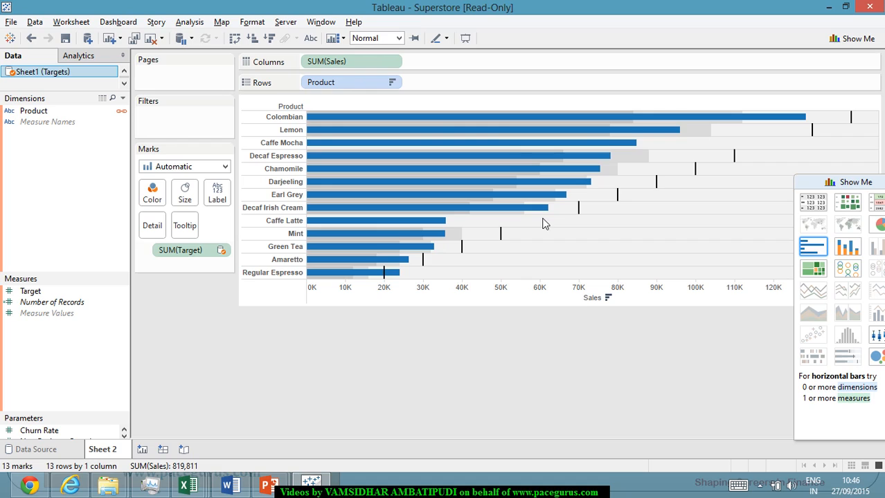
mouse_move(512, 219)
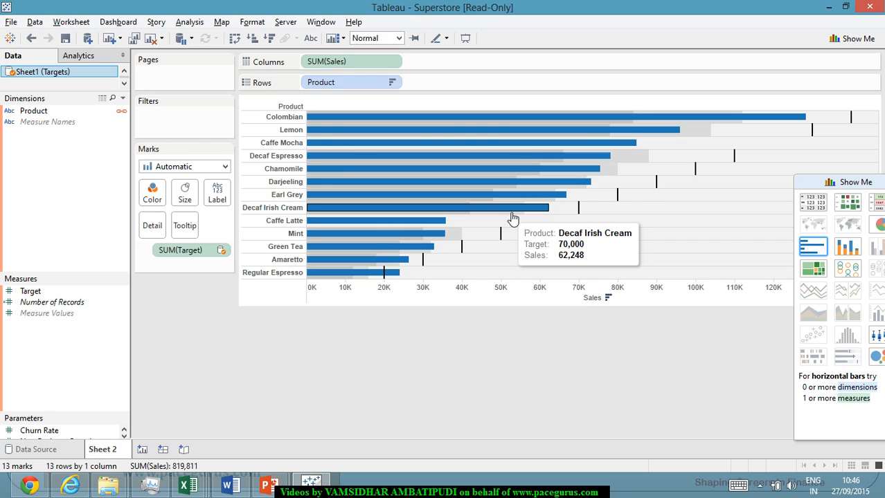
mouse_move(618, 207)
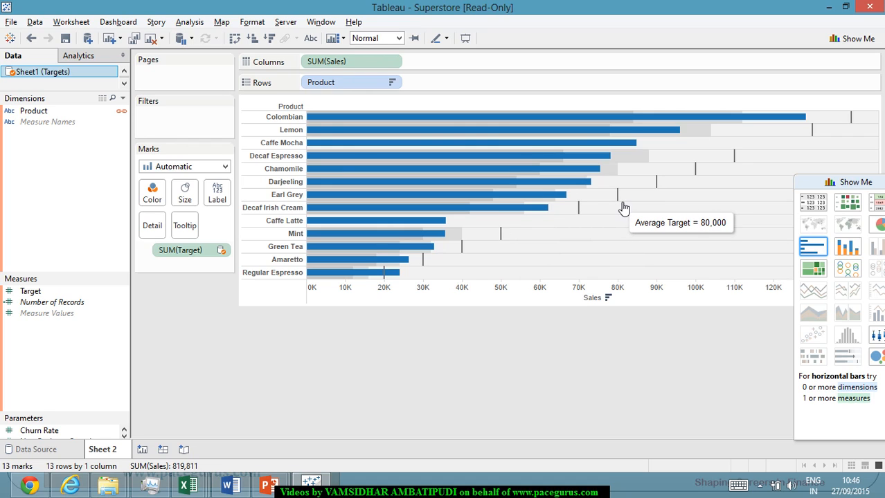
Rename the Sheet 2 worksheet as Bullet Chart.
right_click(116, 454)
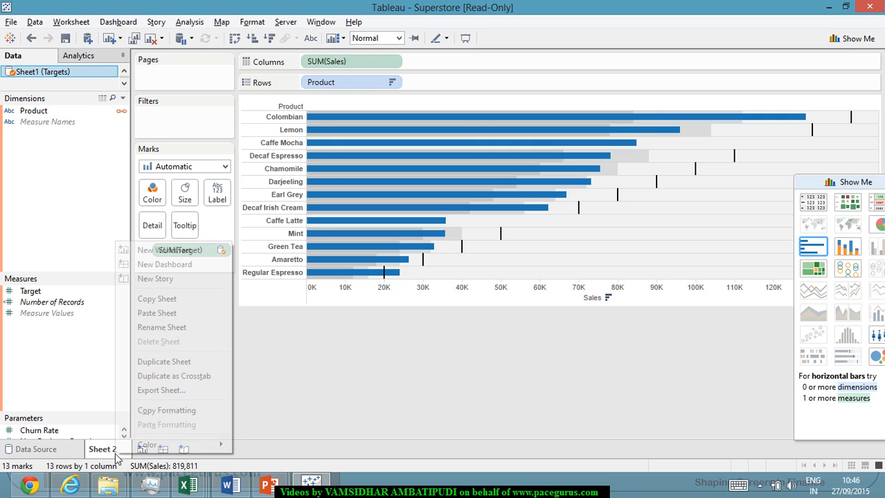
click(187, 326)
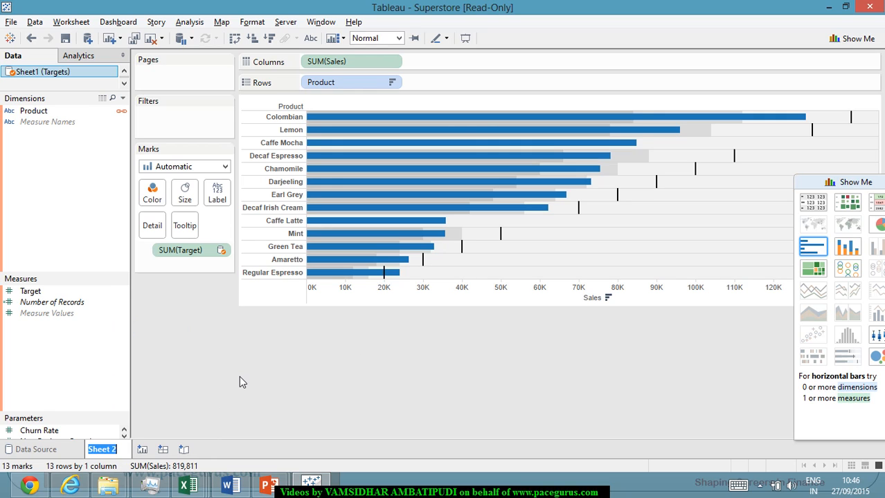
text(Bullet Chart)
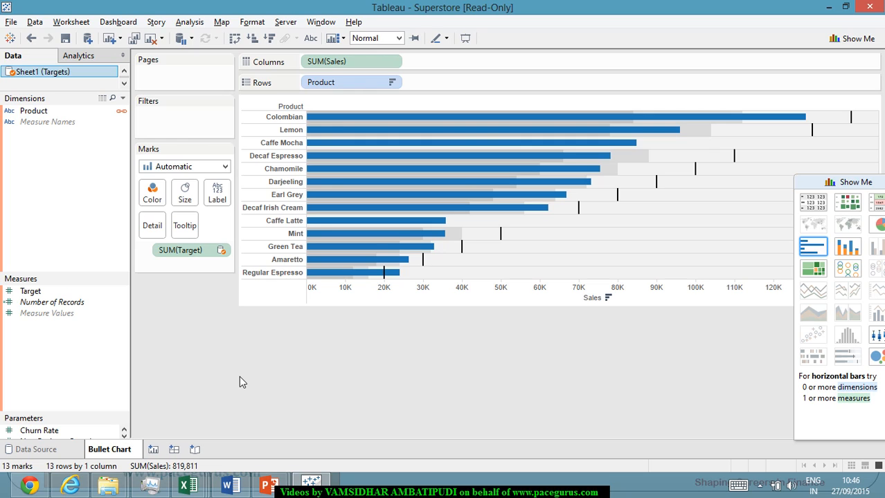
key(Return)
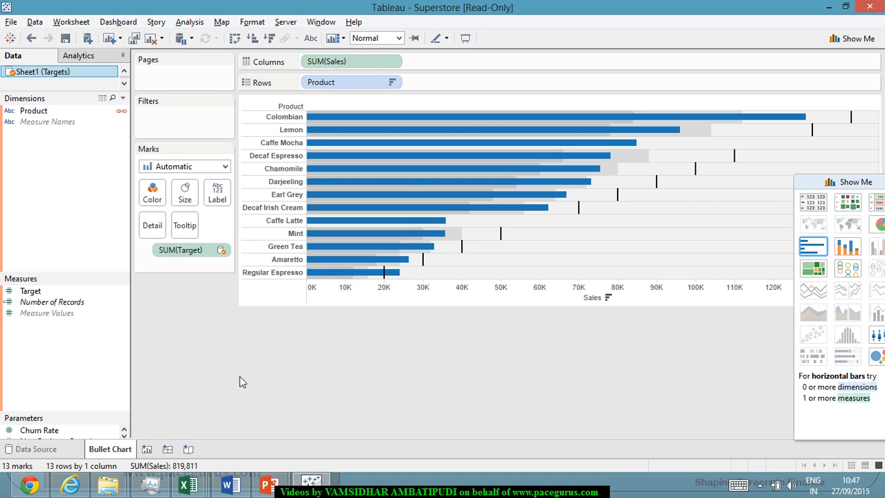
Switch to the PowerPoint slide show and erase the handwritten ink from the title slide.
key(alt+Tab)
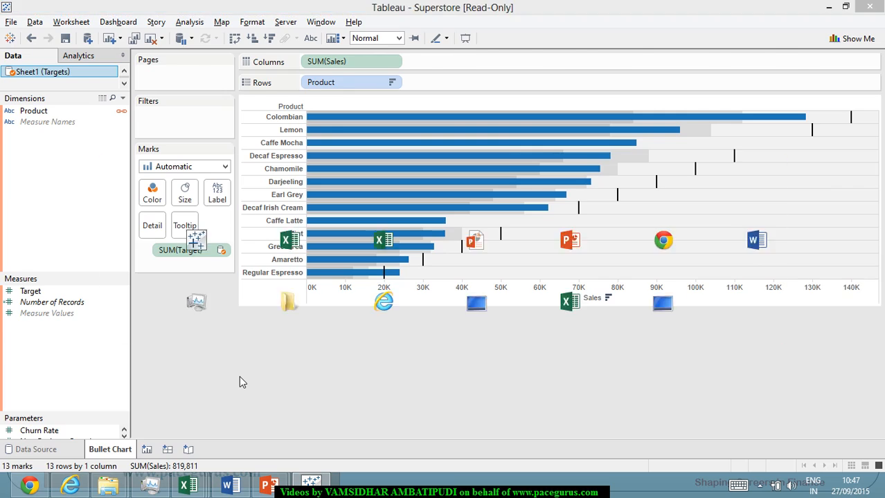
key(alt+Tab)
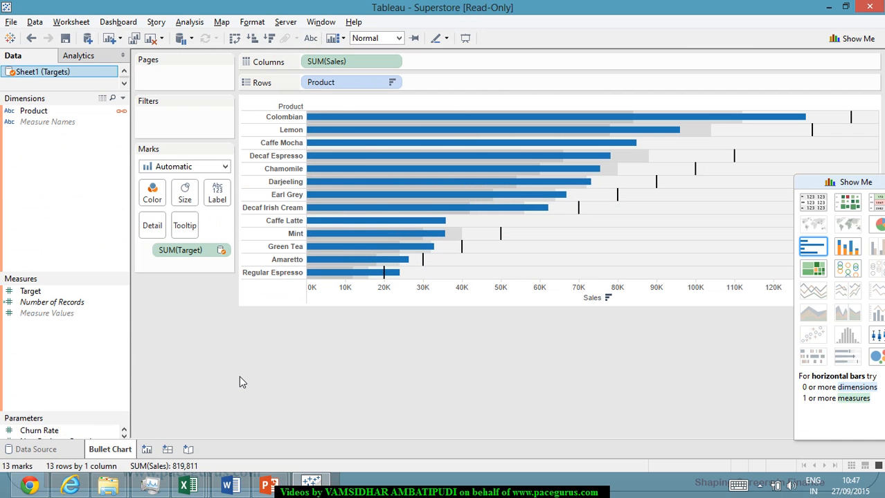
key(alt+Tab)
key(alt+Tab)
key(alt+Tab)
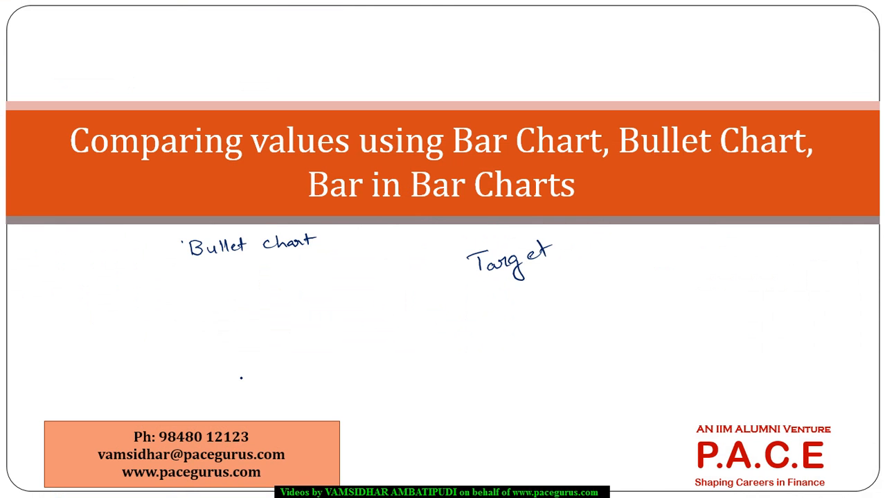
key(e)
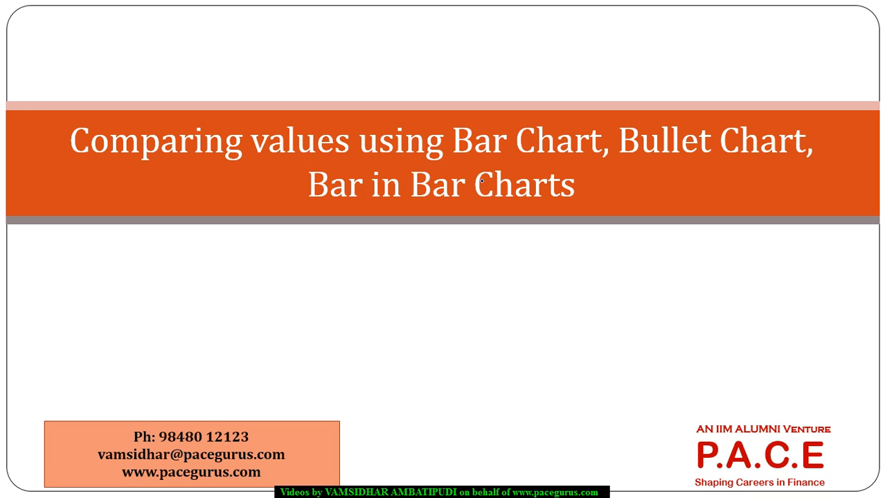
Handwrite "Bar in Bar" above the slide title, underline it, and add the word "Progress" beside it.
drag(479, 180, 483, 173)
mouse_move(500, 29)
mouse_down()
mouse_move(569, 35)
mouse_move(651, 13)
mouse_up()
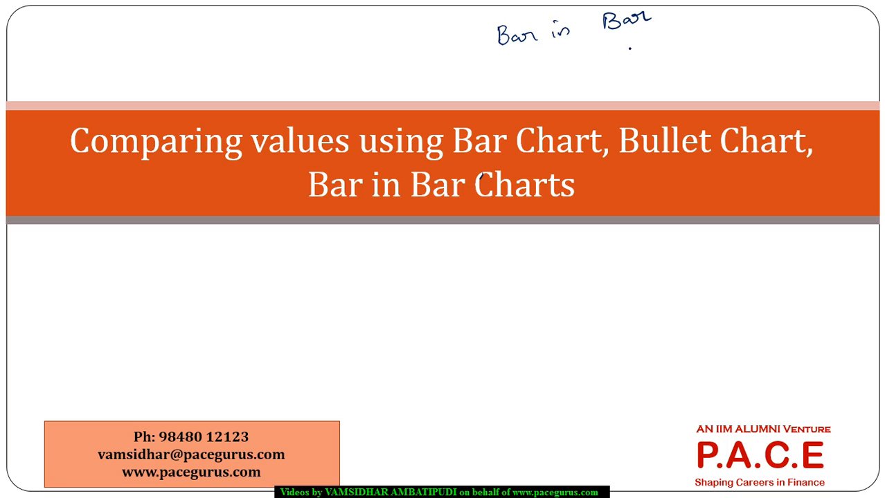
mouse_move(497, 57)
mouse_down()
mouse_move(656, 31)
mouse_move(666, 41)
mouse_up()
mouse_move(666, 42)
mouse_down()
mouse_move(662, 50)
mouse_move(677, 55)
mouse_move(693, 46)
mouse_move(711, 65)
mouse_move(718, 38)
mouse_move(741, 32)
mouse_up()
click(681, 52)
click(730, 42)
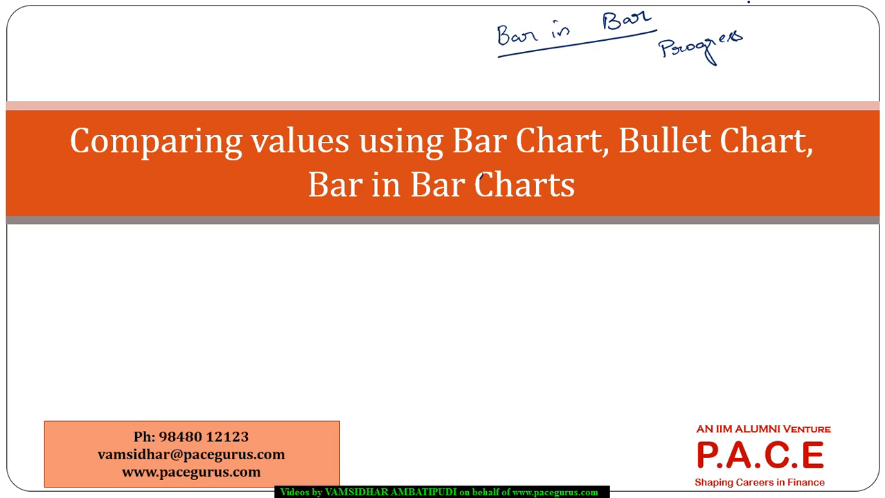
Switch back to Tableau and duplicate the Bullet Chart worksheet.
key(alt+Tab)
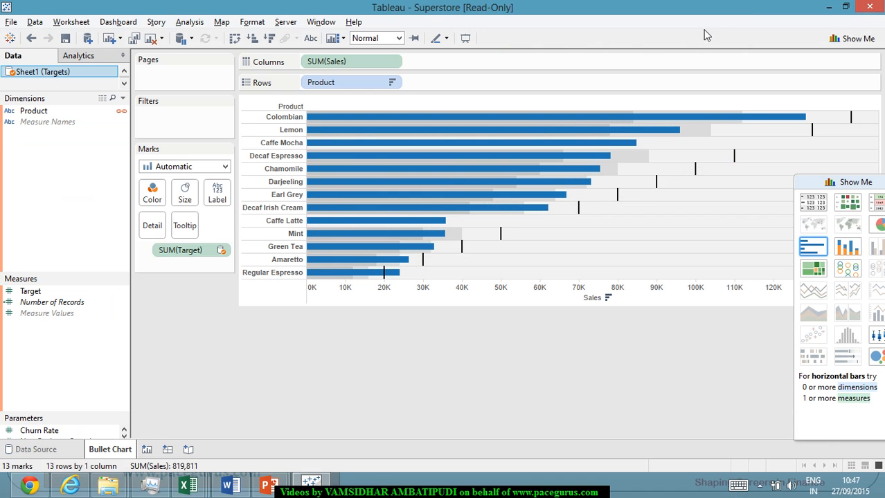
right_click(122, 452)
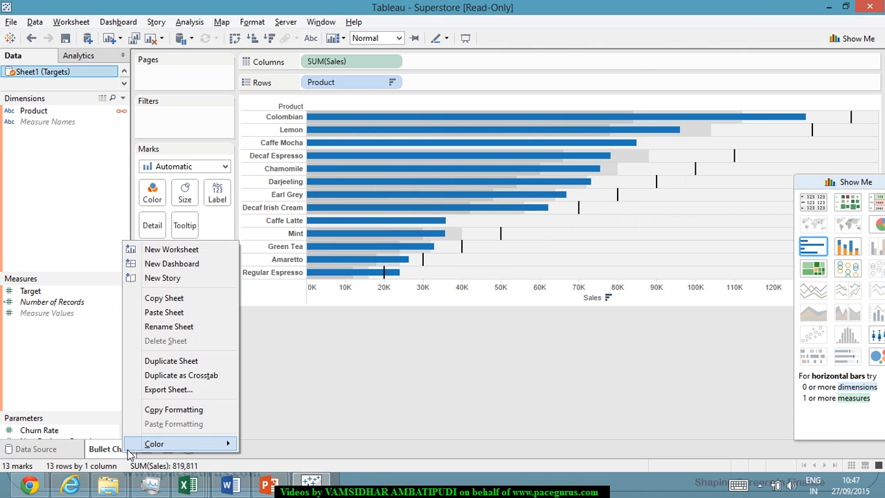
click(210, 361)
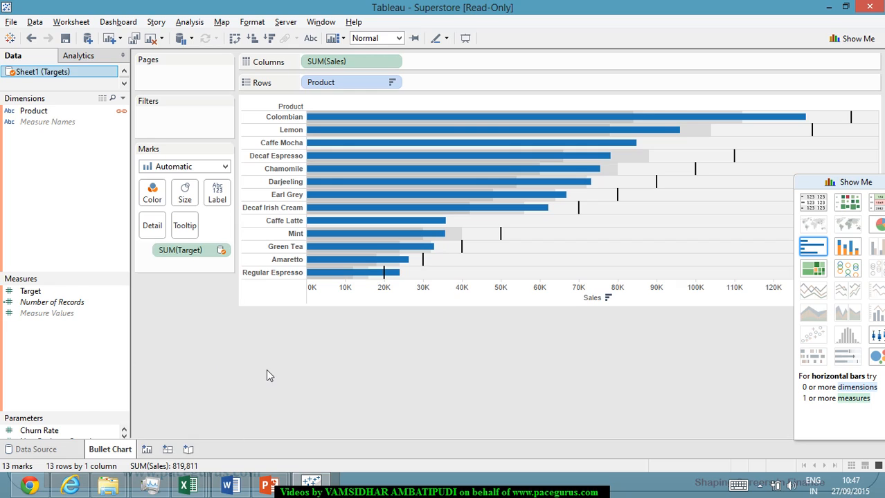
Rename the duplicated worksheet as Bar in Bar Chart.
right_click(175, 450)
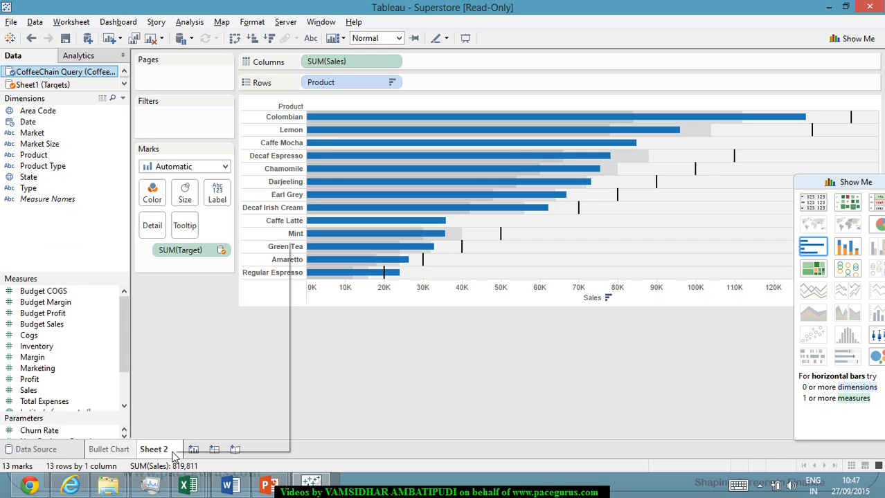
click(258, 326)
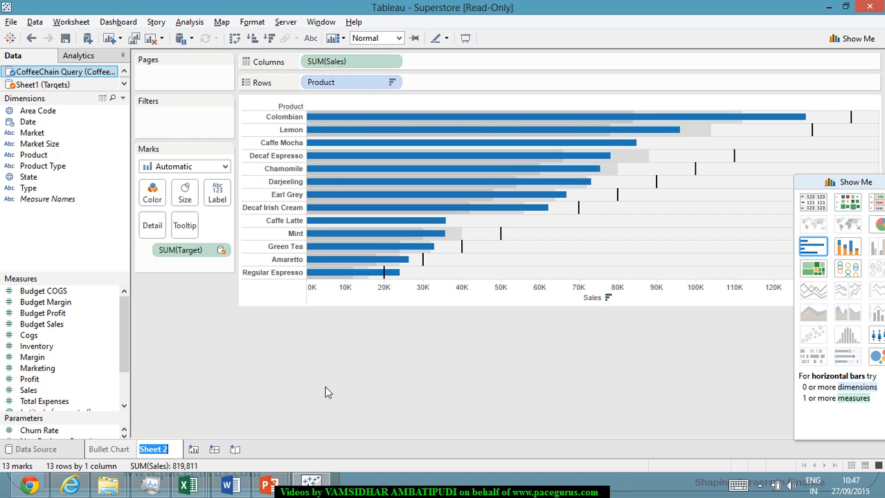
text(Bar in)
text(Bar Chart)
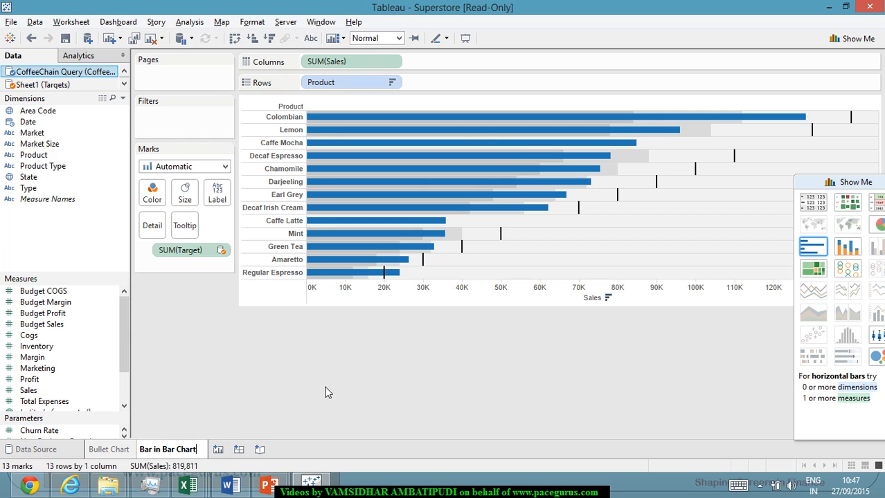
key(Return)
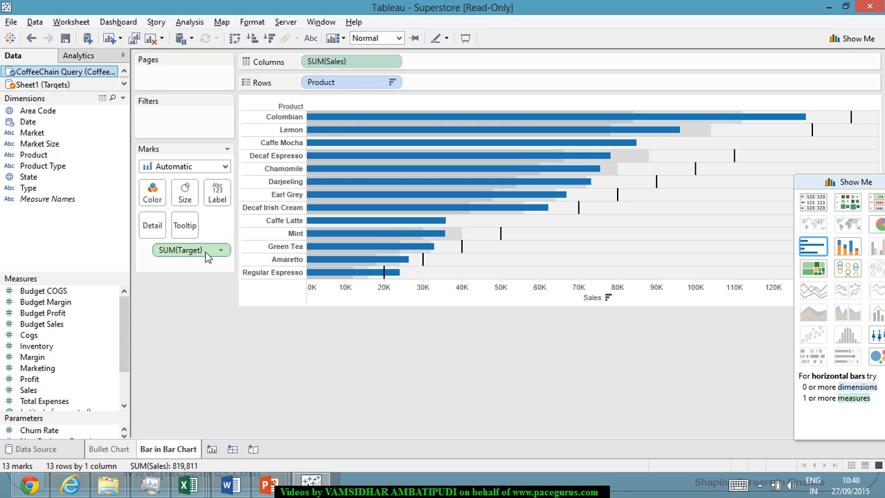
drag(221, 249, 359, 66)
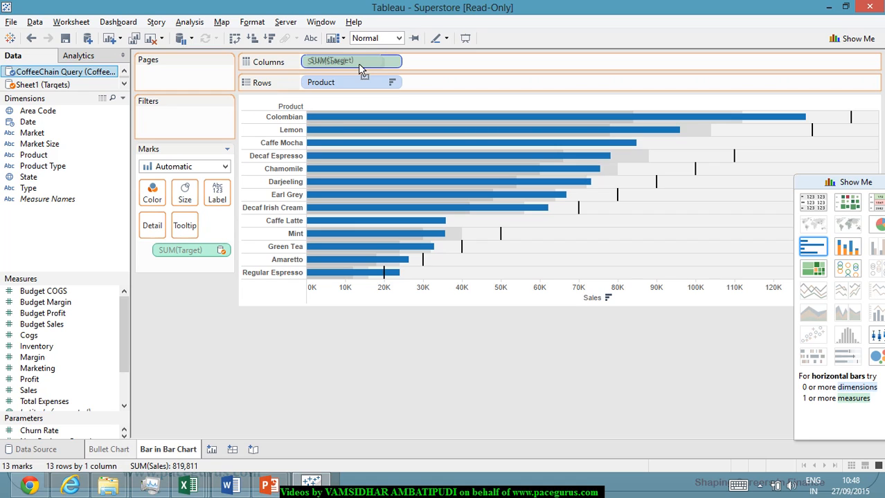
mouse_move(359, 68)
mouse_down()
mouse_move(390, 67)
mouse_move(368, 64)
mouse_move(395, 82)
mouse_move(367, 67)
mouse_up()
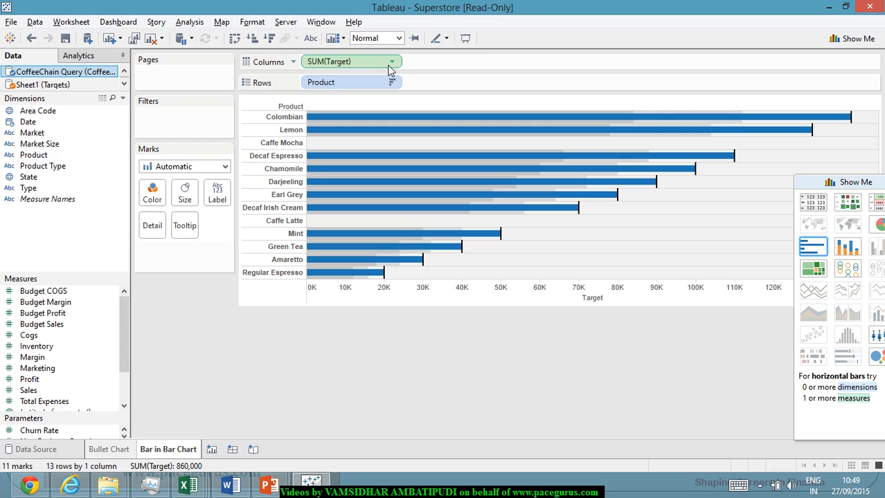
drag(377, 67, 437, 297)
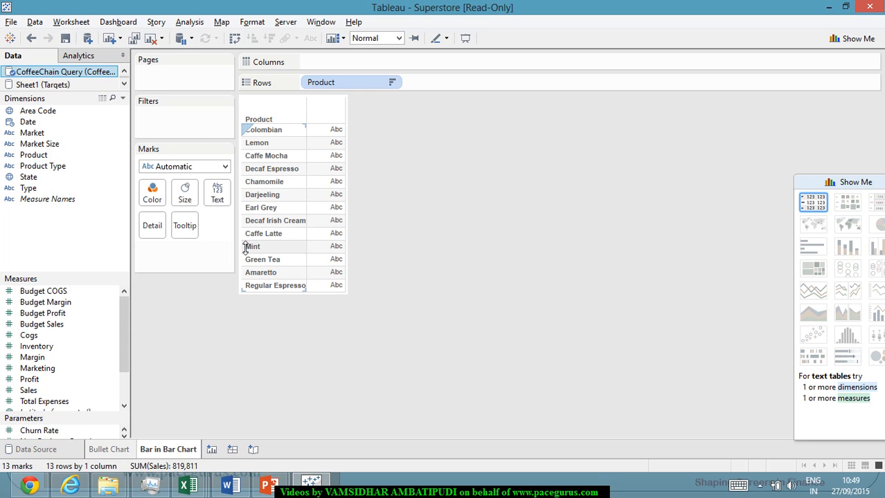
key(ctrl+z)
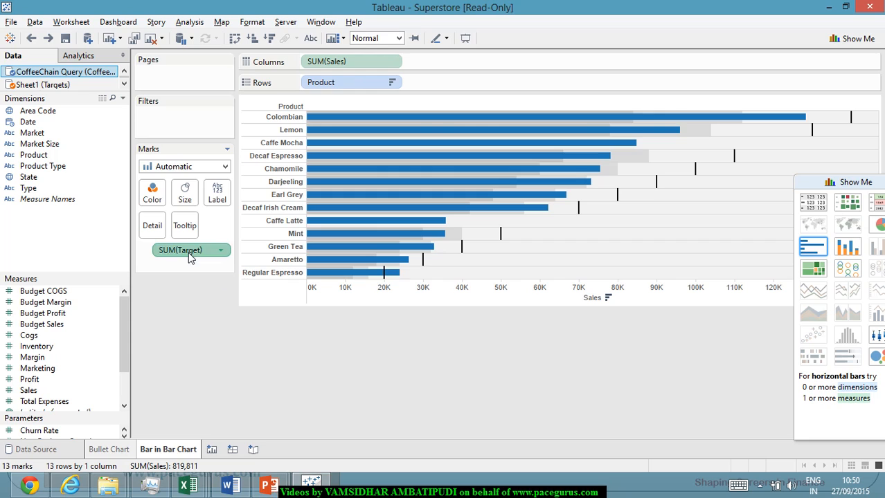
Combine SUM(Target) with SUM(Sales) on one shared Measure Values axis, and color the product bars by Measure Names.
drag(190, 253, 524, 303)
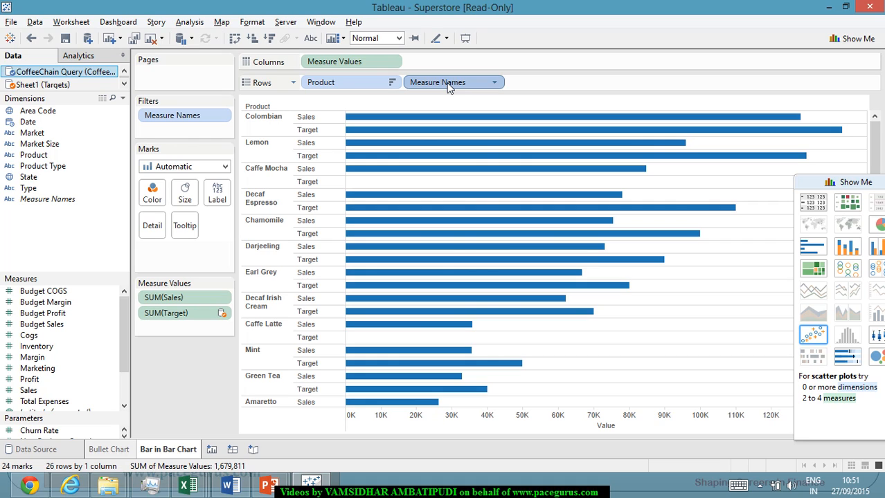
drag(446, 84, 157, 197)
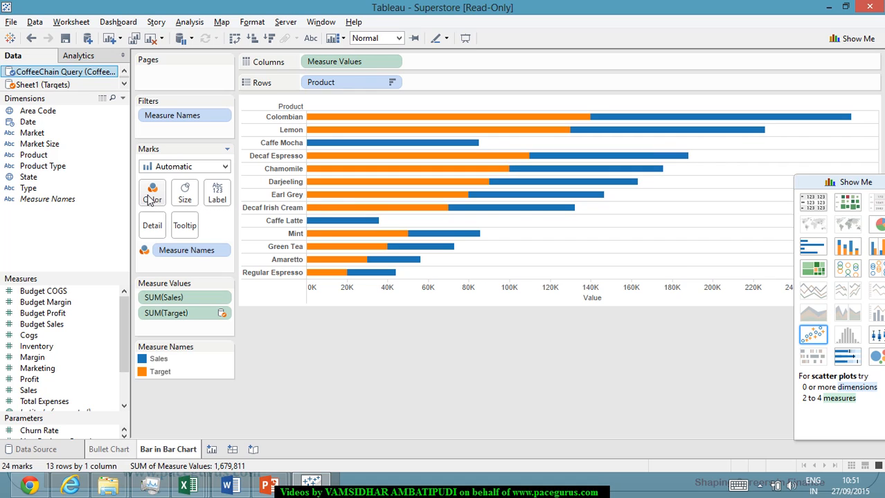
mouse_move(531, 205)
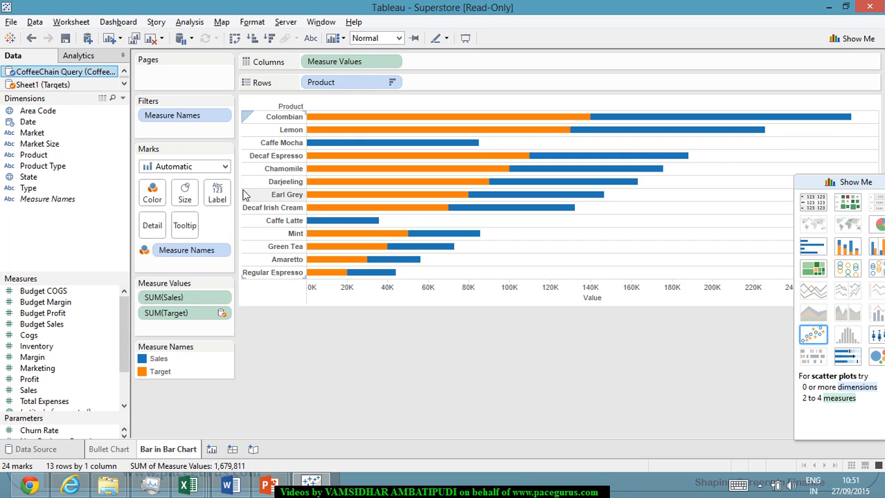
click(158, 371)
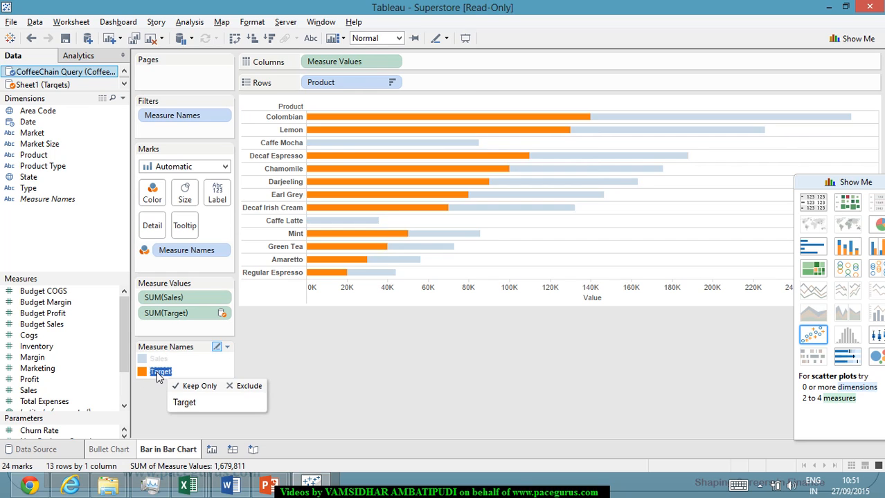
Try to recolor the Target bars using the Gray palette.
double_click(157, 371)
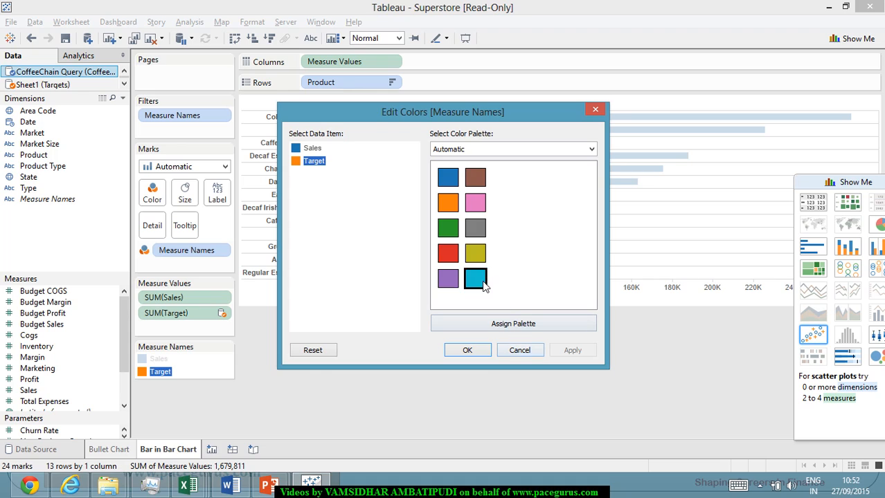
click(591, 150)
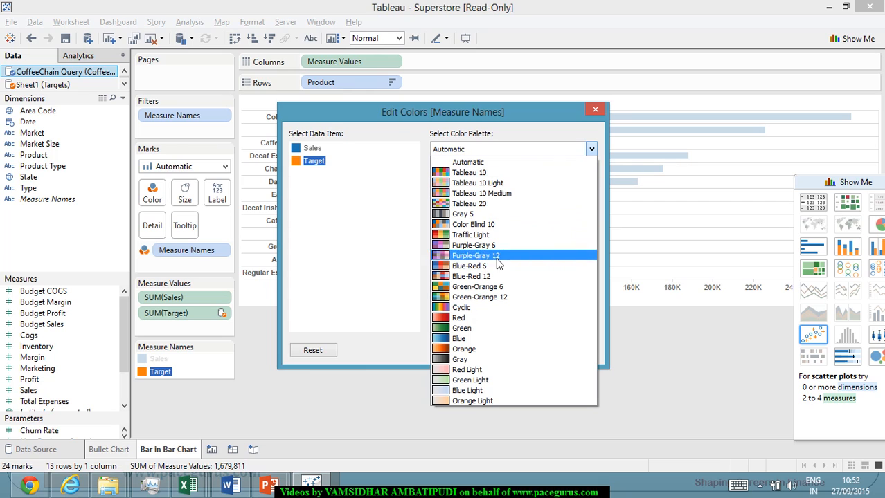
click(474, 359)
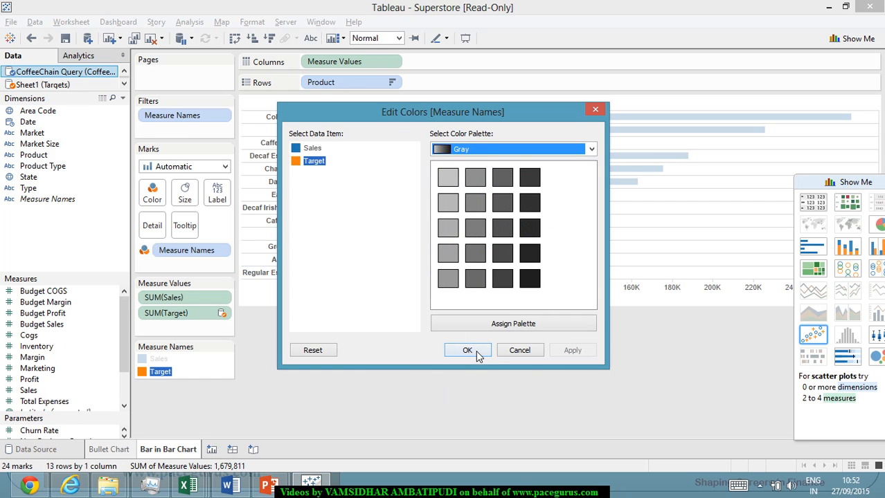
click(475, 350)
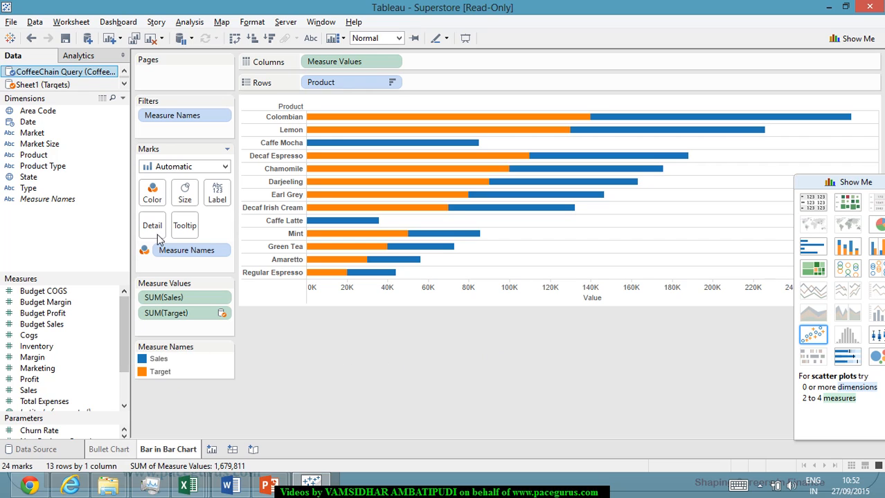
Color the Target bars with the lightest gray of the Gray palette, leaving Sales as it is.
click(157, 197)
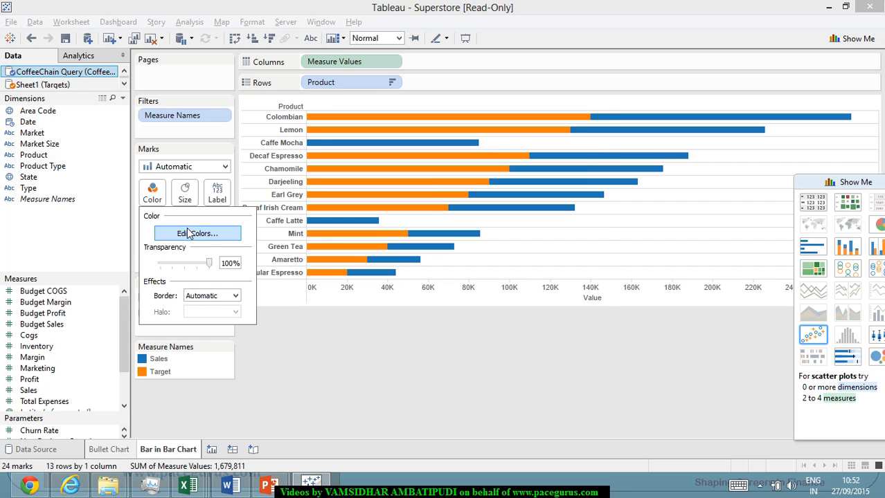
click(194, 233)
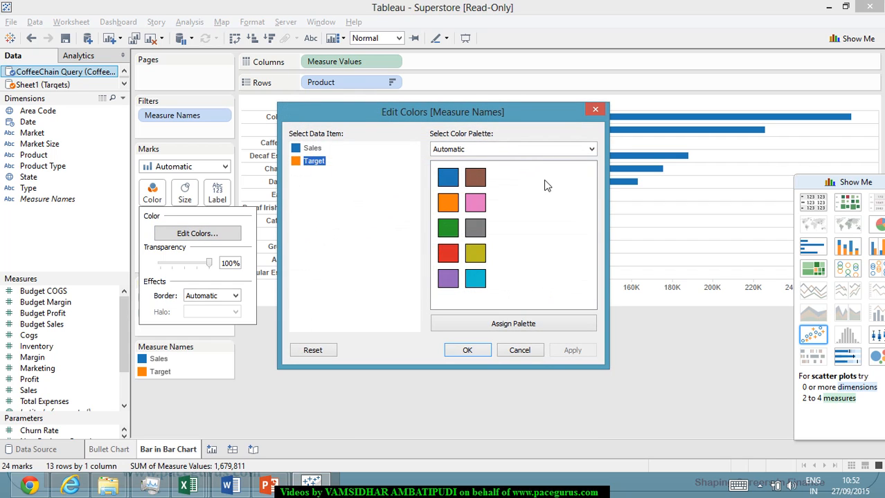
click(559, 150)
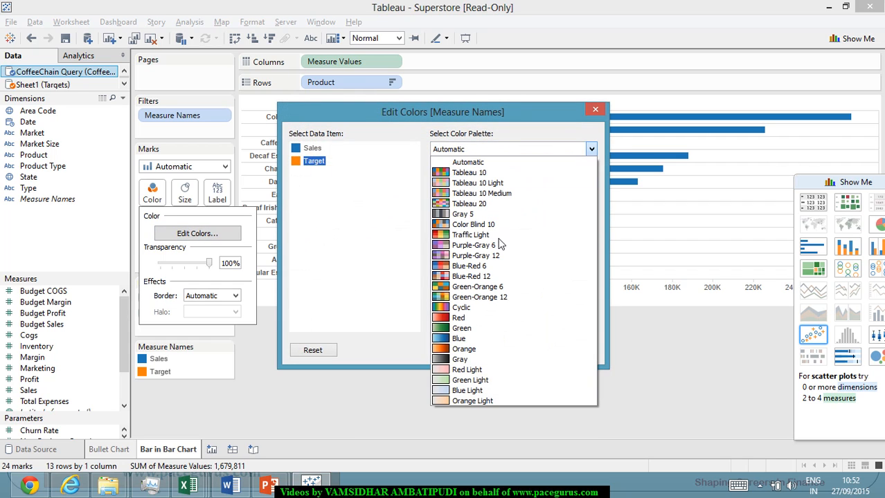
click(456, 360)
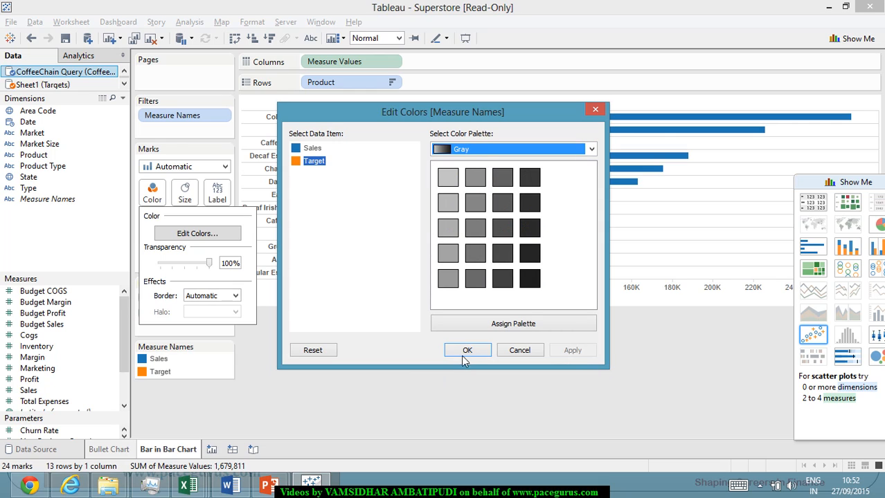
click(447, 178)
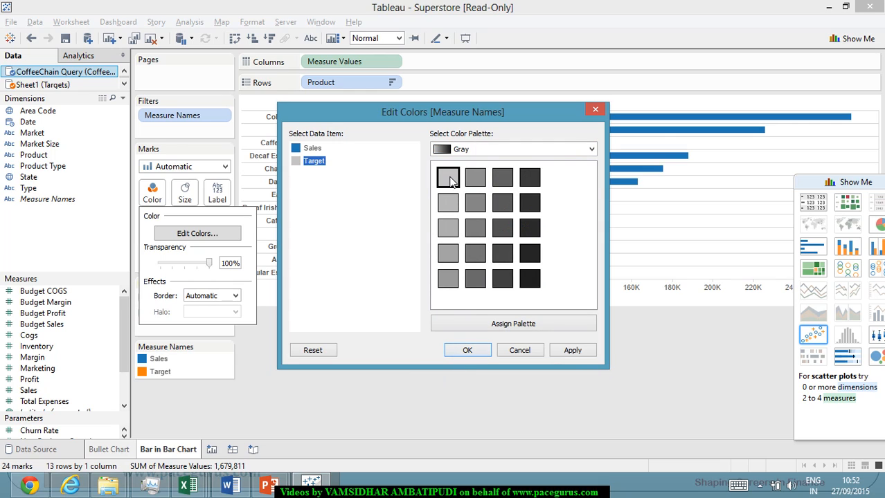
click(575, 355)
click(467, 351)
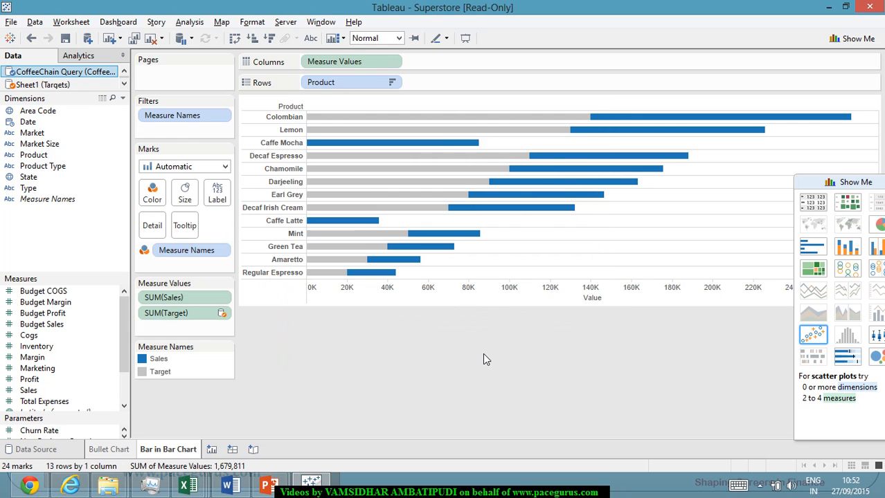
Copy Measure Names onto the mark size as well, so Sales and Target bars get different thicknesses.
mouse_move(535, 196)
mouse_move(429, 142)
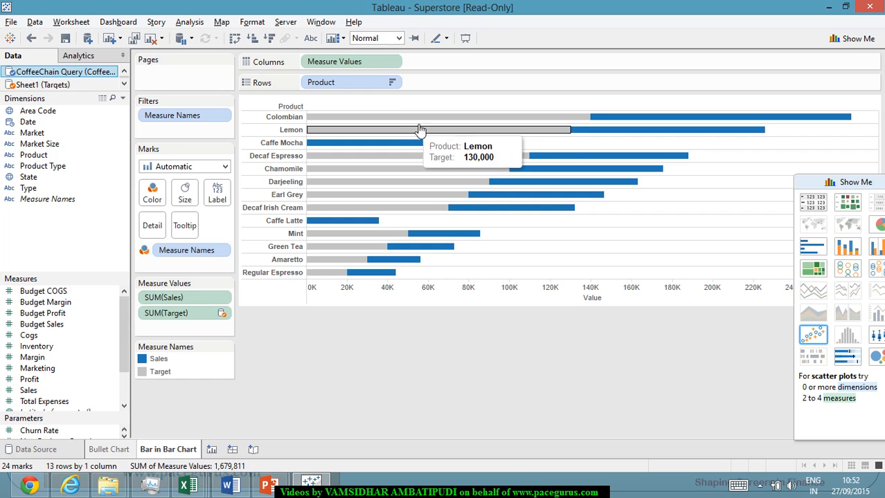
mouse_move(519, 135)
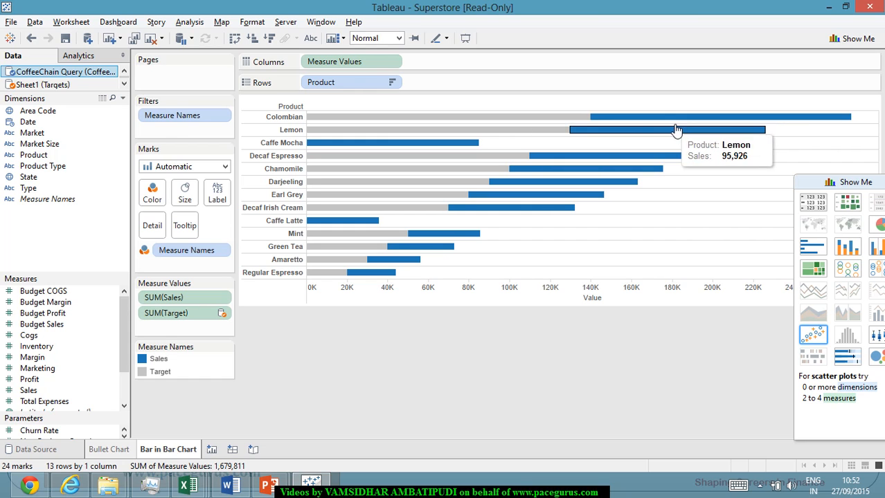
mouse_move(607, 135)
mouse_move(672, 164)
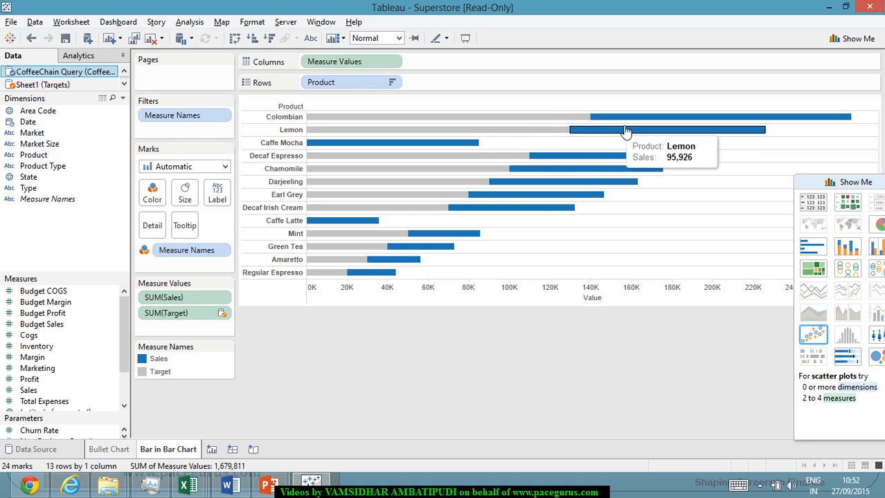
mouse_move(648, 123)
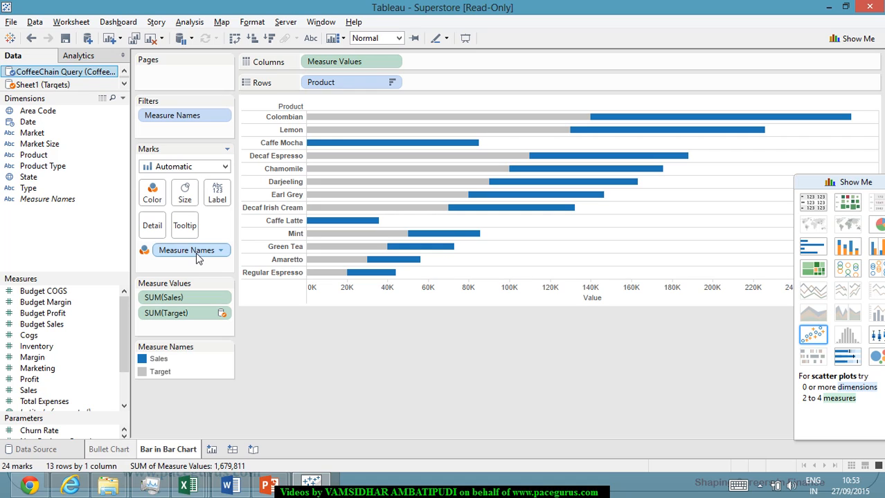
drag(197, 257, 193, 201)
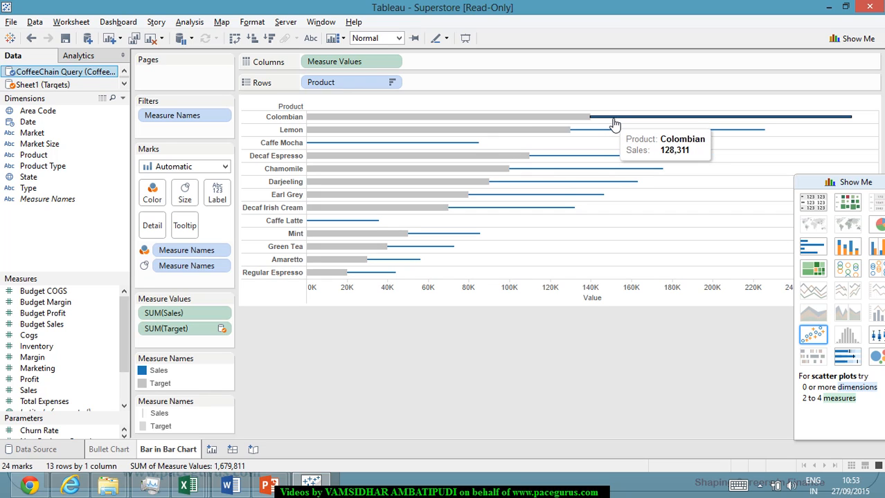
Increase the mark size well above the midpoint to thicken the Target and Sales bars.
click(184, 198)
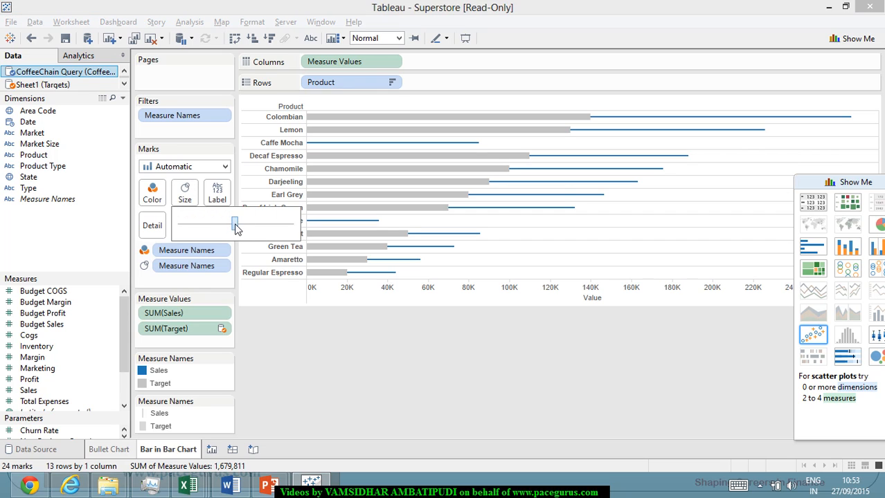
drag(236, 224, 270, 235)
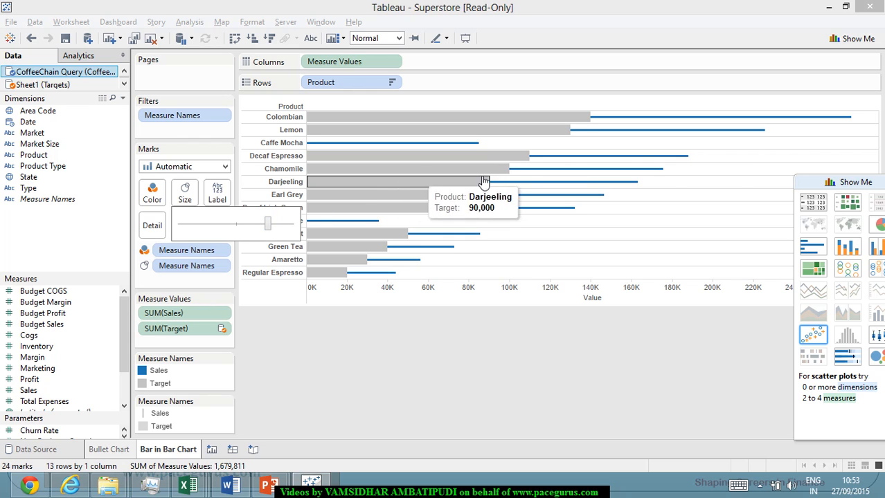
click(681, 122)
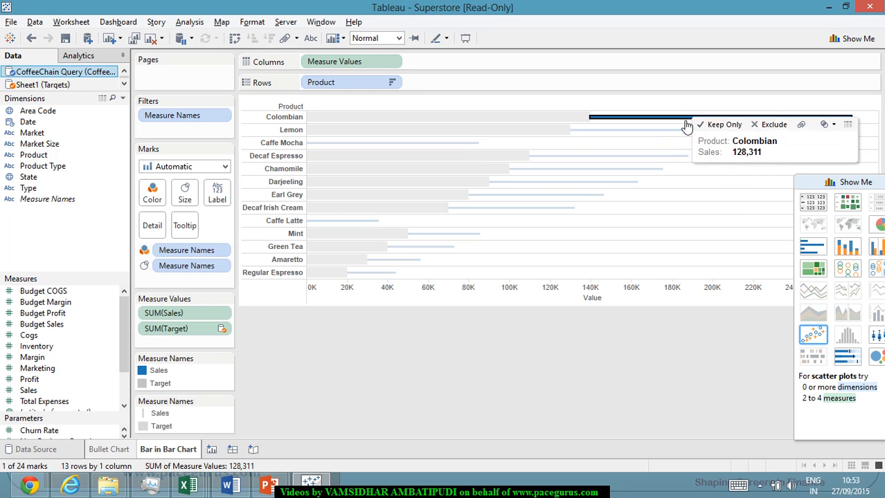
click(185, 194)
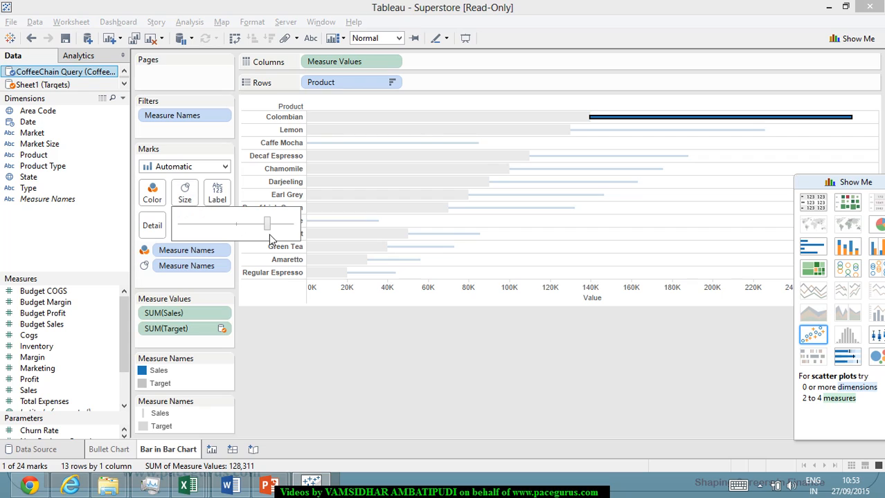
mouse_move(269, 228)
mouse_down()
mouse_move(251, 234)
mouse_move(281, 232)
mouse_up()
click(414, 341)
click(414, 342)
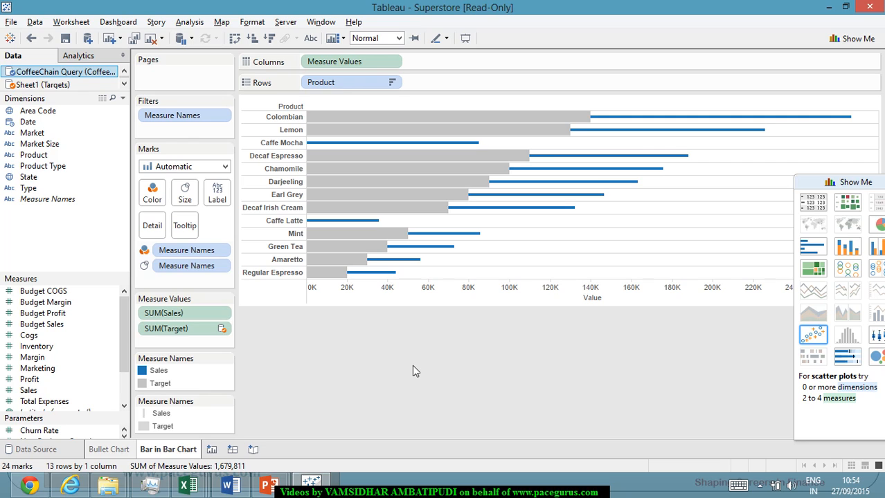
Turn off mark stacking so the Sales bars lie inside the Target bars.
mouse_move(680, 125)
click(188, 28)
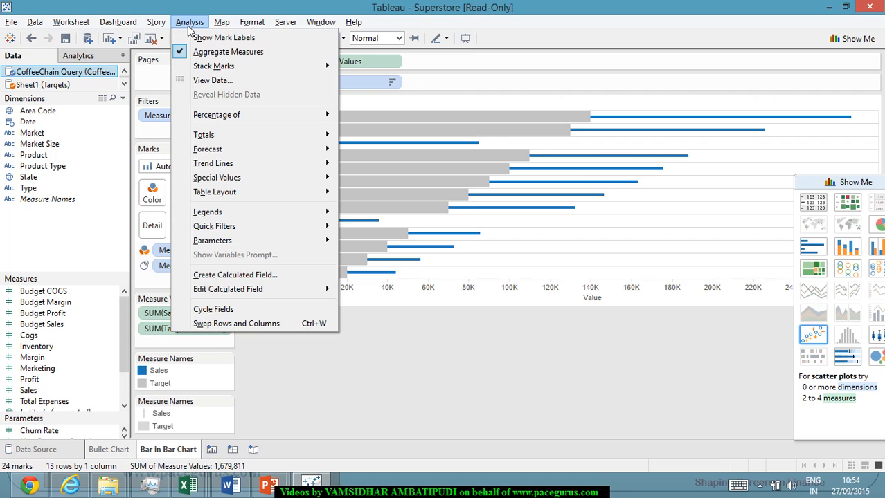
mouse_move(216, 69)
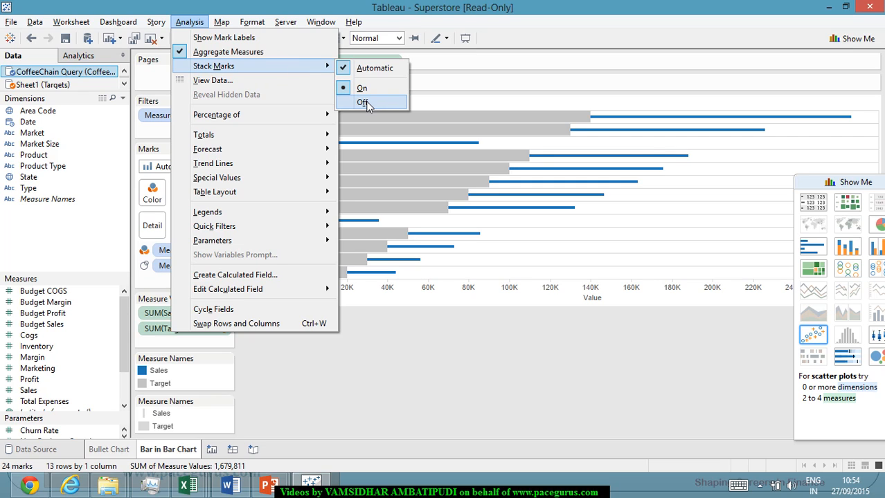
click(365, 103)
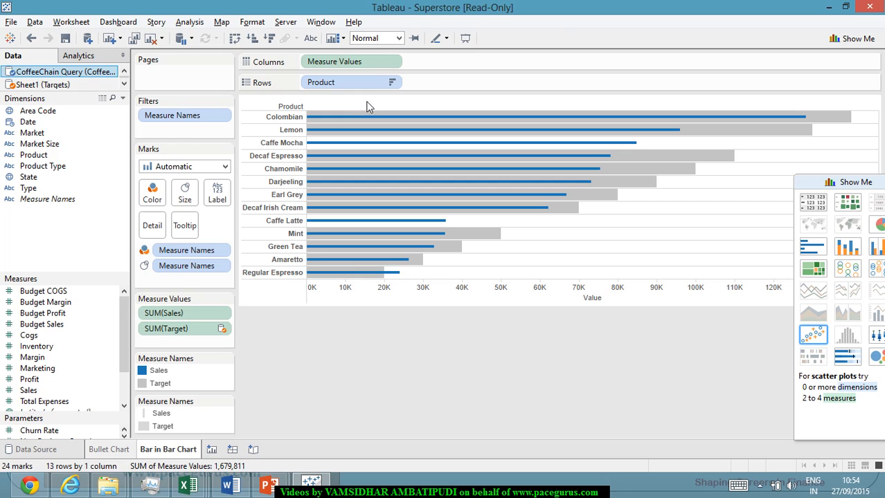
Add a new worksheet and chart SUM(Sales) as horizontal bars for each Product.
mouse_move(764, 141)
click(211, 449)
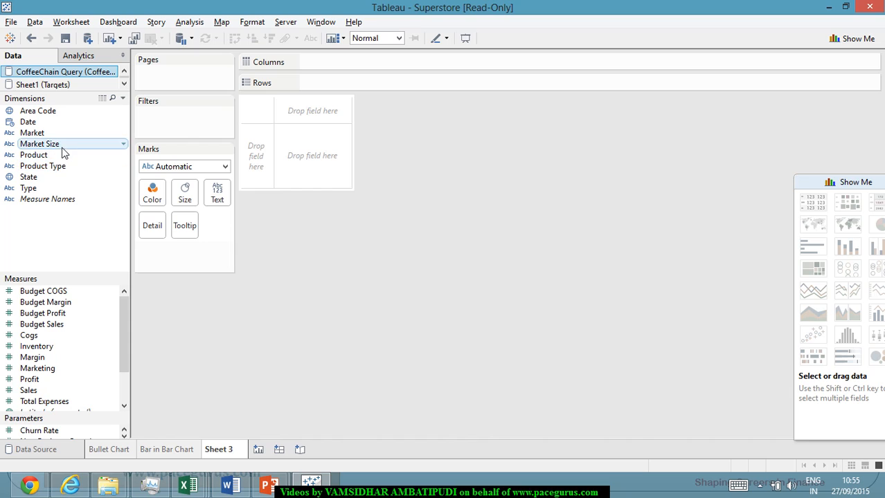
drag(69, 154, 380, 82)
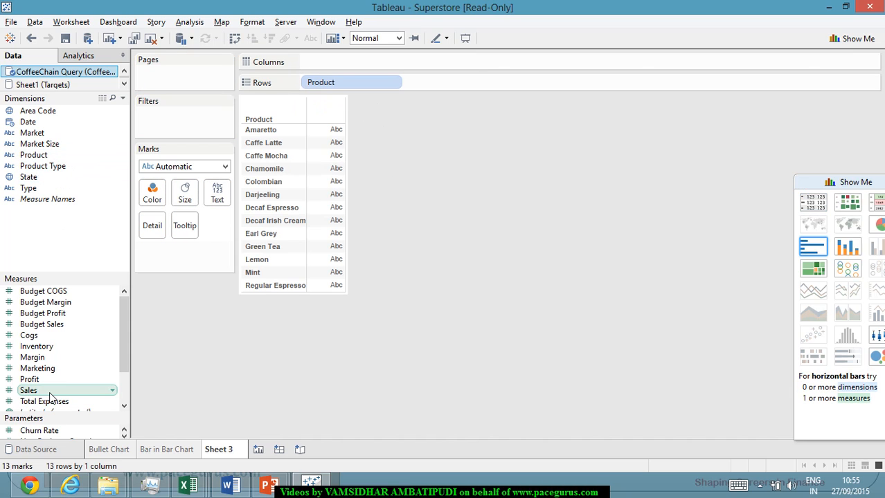
drag(28, 391, 418, 76)
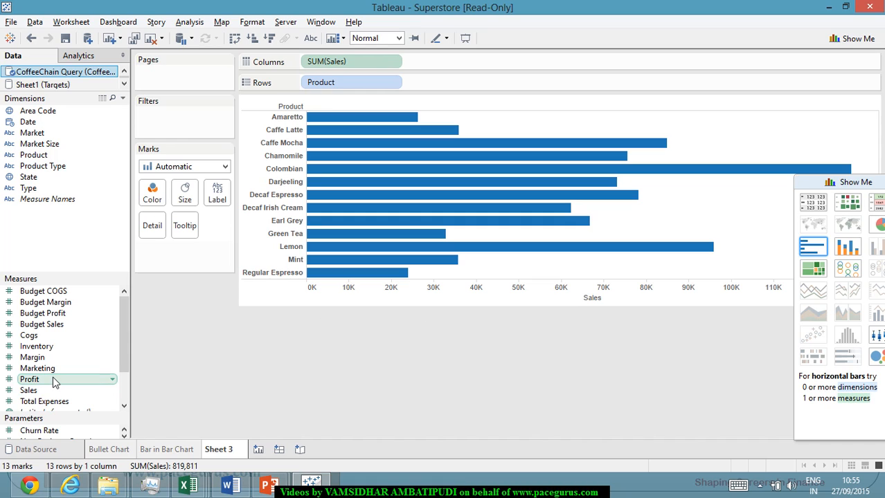
Combine Profit with Sales on one shared Measure Values axis, and use Measure Names for both bar color and size.
drag(57, 381, 630, 298)
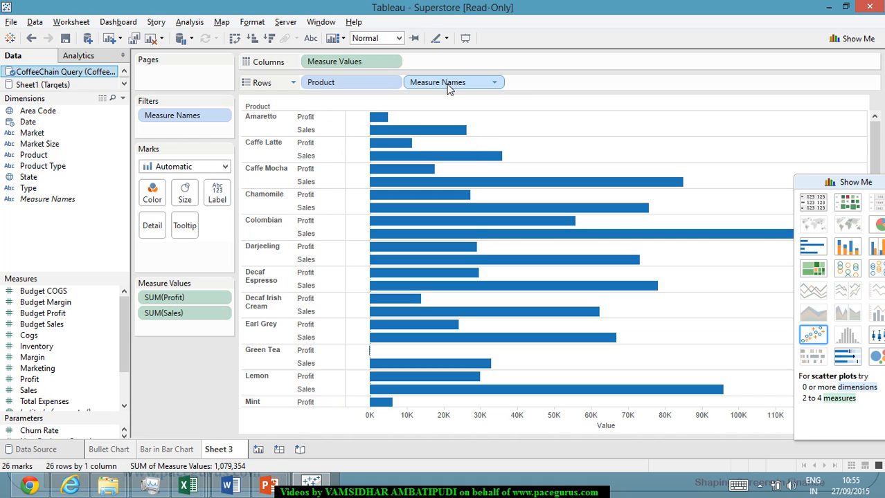
drag(445, 85, 158, 198)
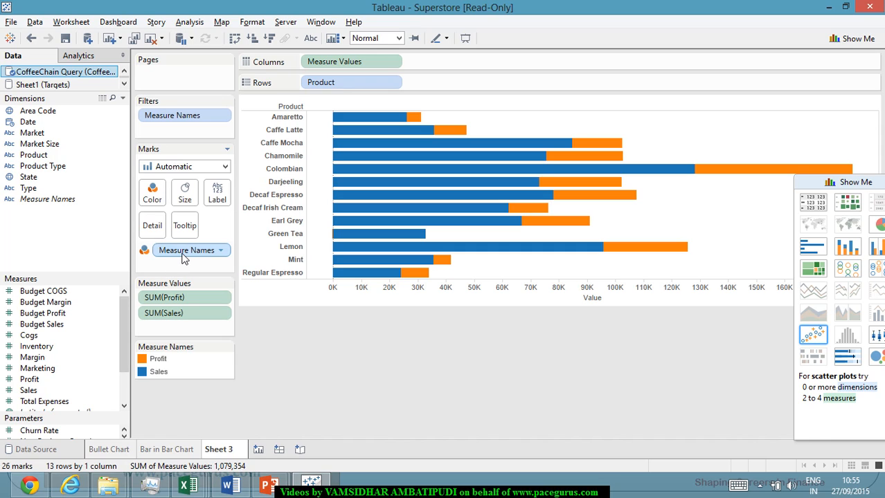
drag(183, 257, 186, 200)
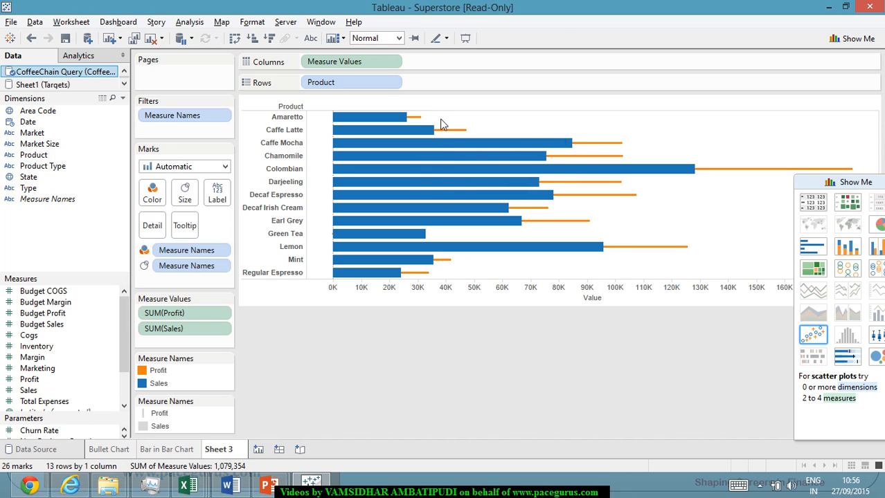
Turn off mark stacking on this sheet so the Profit bars lie inside the Sales bars.
click(254, 23)
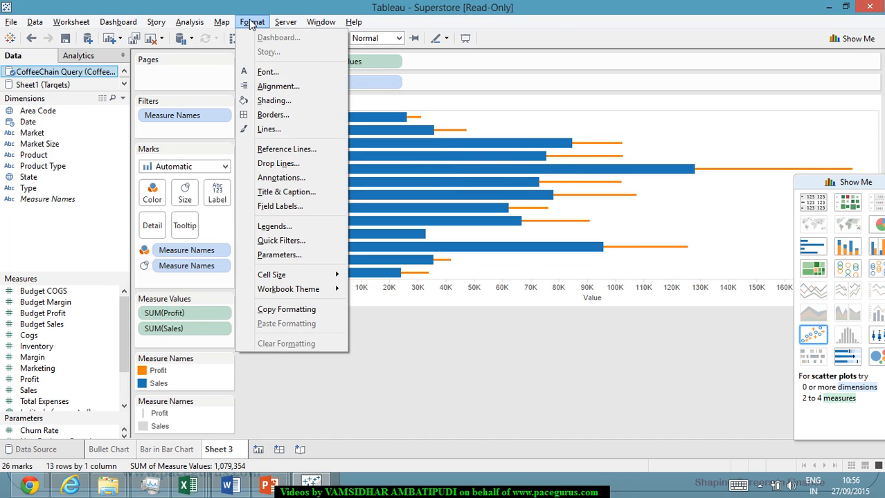
mouse_move(195, 24)
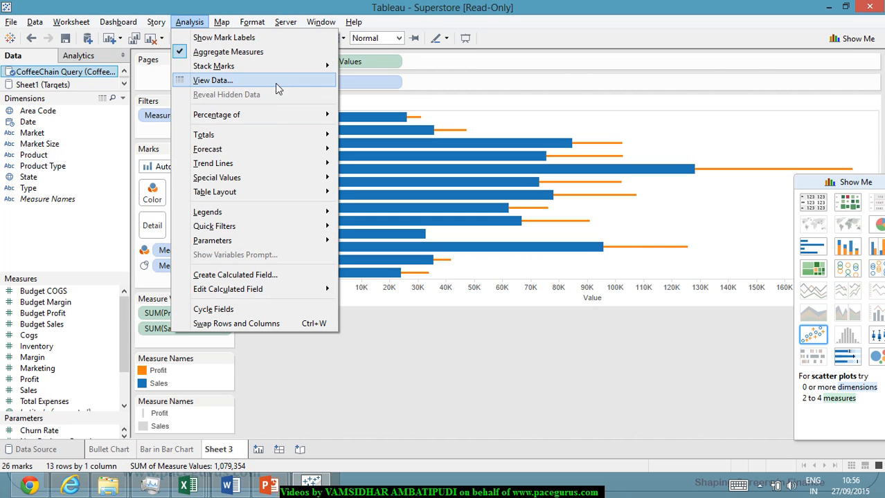
mouse_move(285, 67)
click(362, 101)
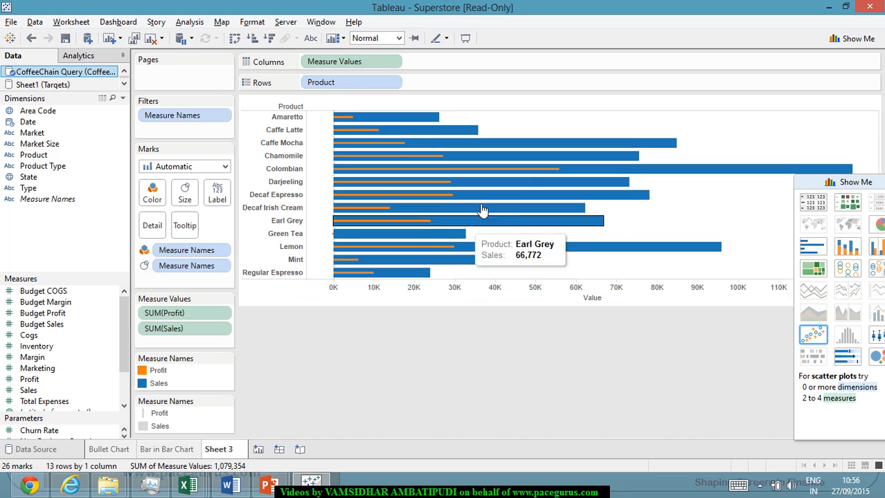
click(523, 147)
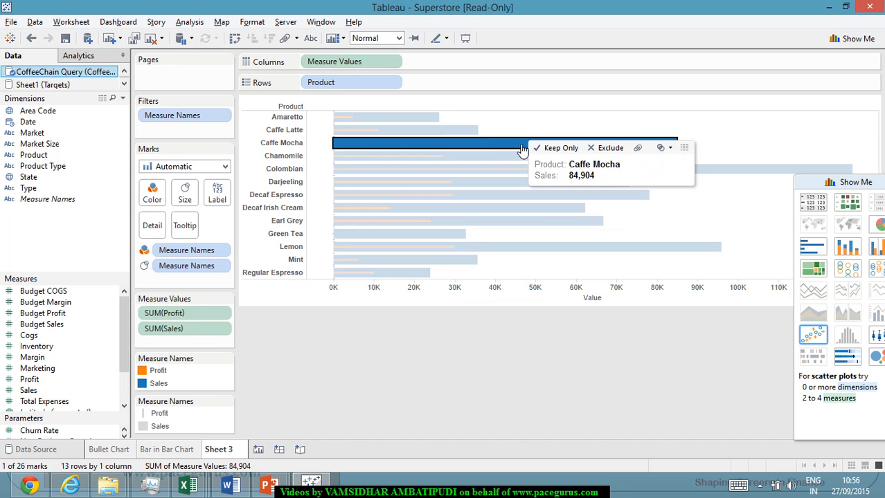
click(514, 338)
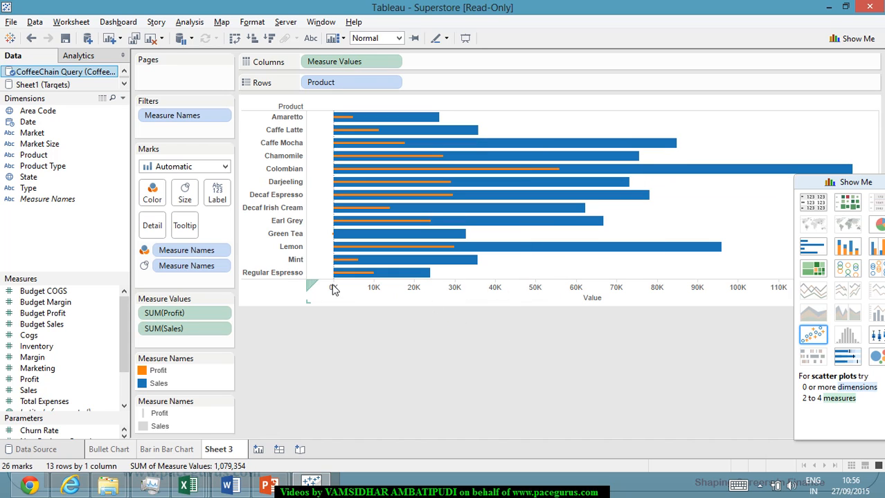
Recolor the Sales bars with the darkest shade of the Green palette.
click(152, 194)
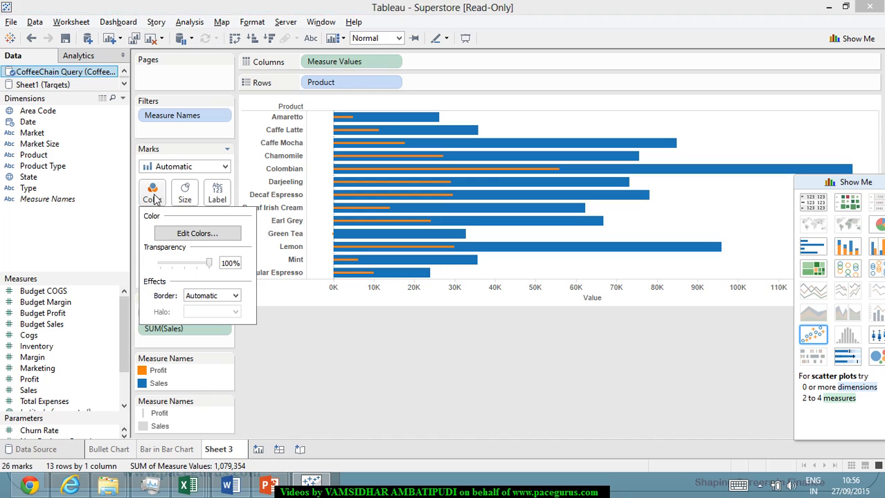
click(196, 237)
click(312, 152)
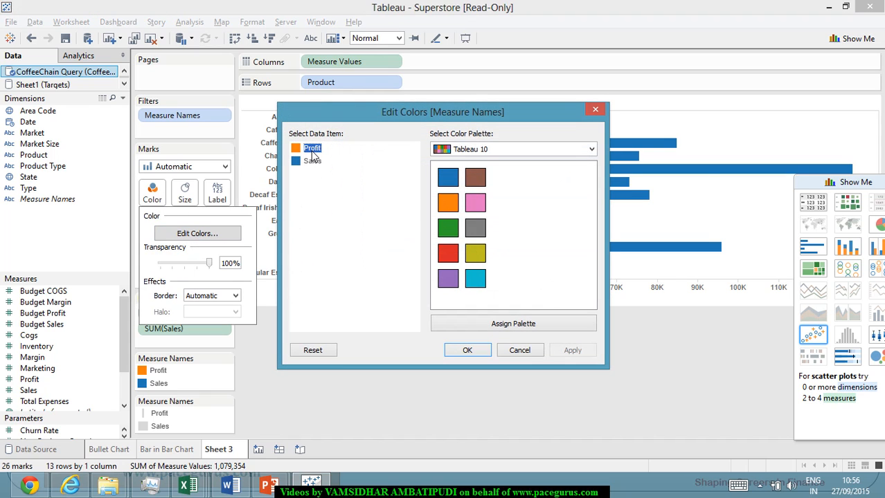
click(315, 162)
click(592, 150)
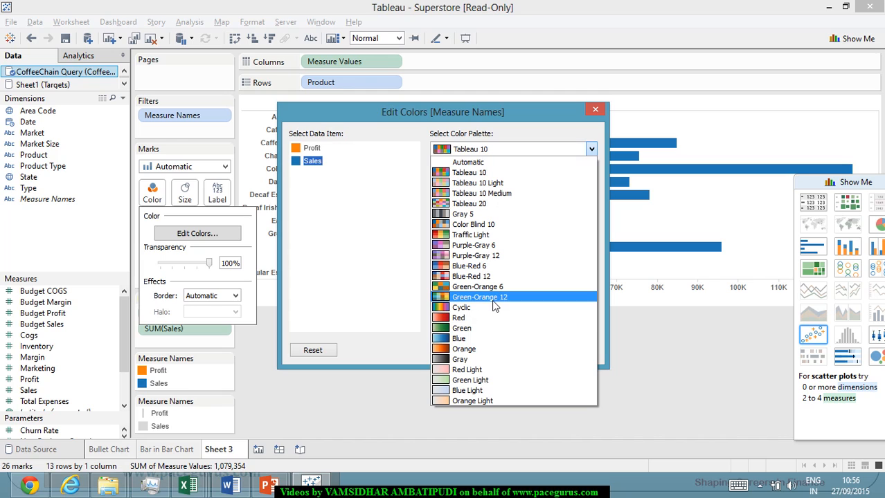
click(500, 329)
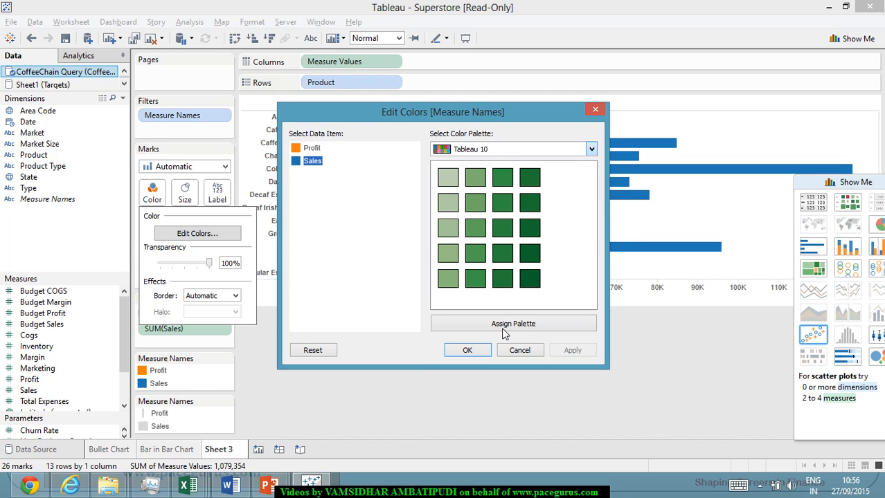
click(530, 278)
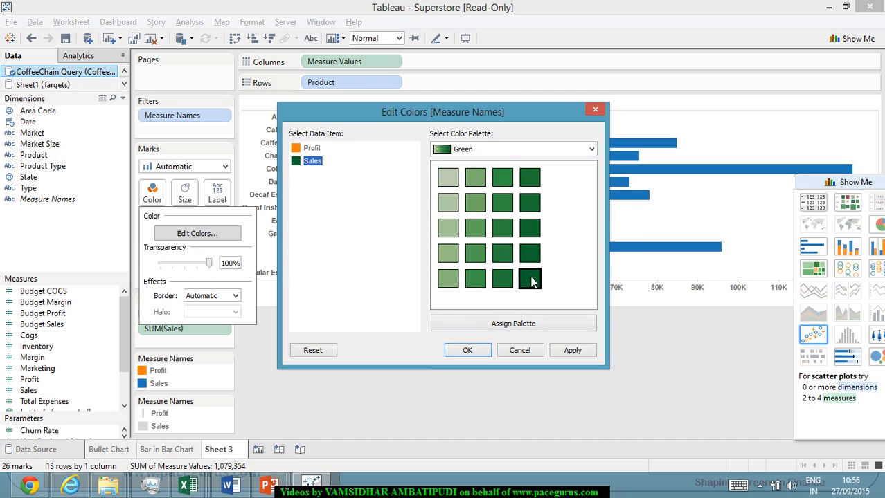
click(572, 352)
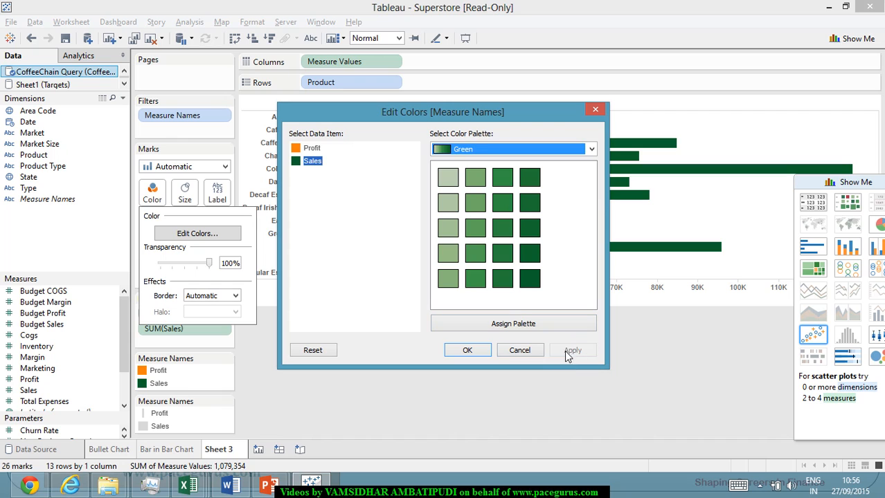
click(467, 350)
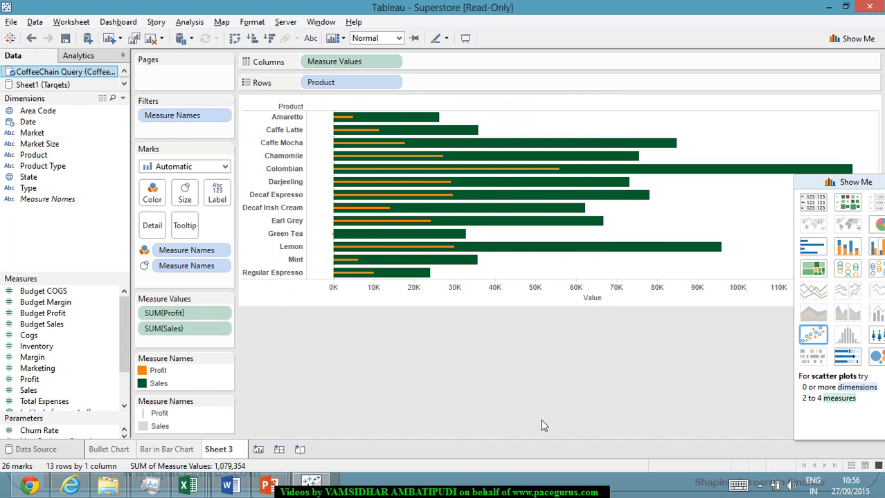
Rename the current worksheet as Profit to Sales.
mouse_move(358, 131)
right_click(230, 450)
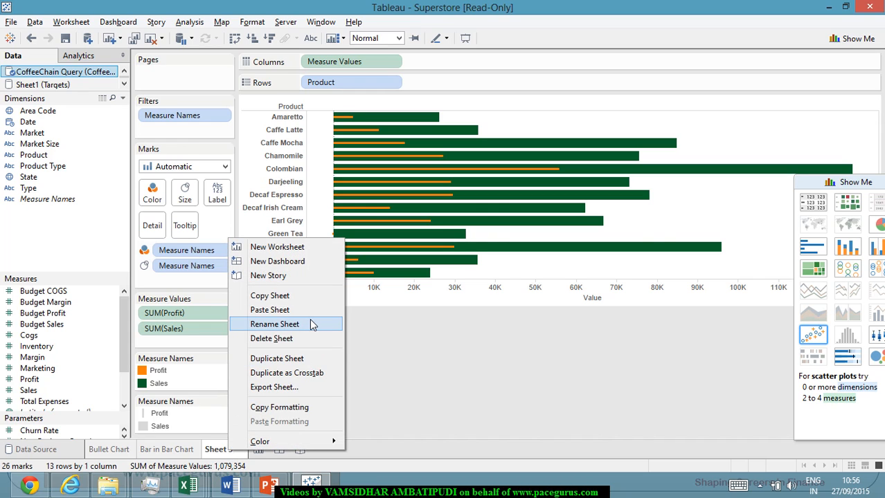
click(311, 325)
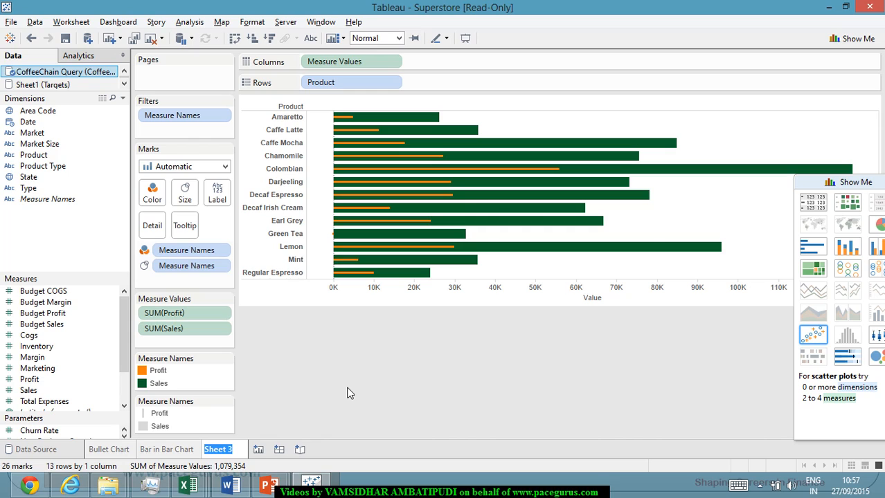
text(Profit to Sales)
key(Return)
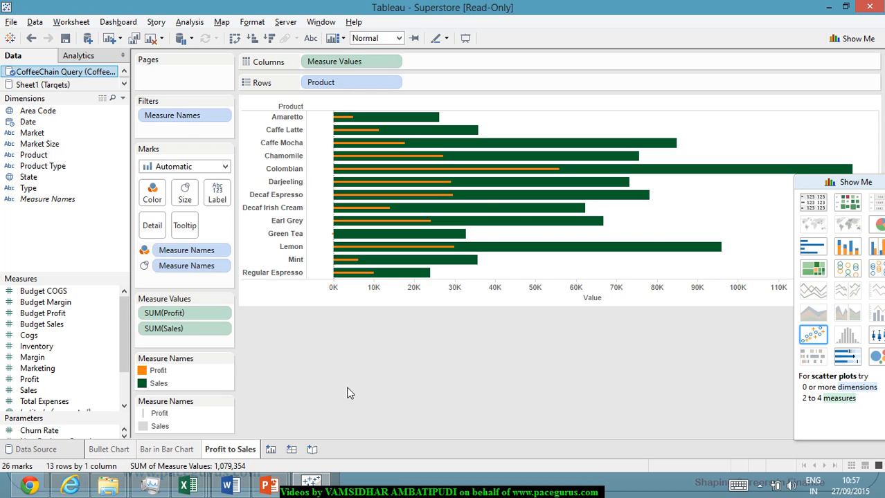
Switch to the PowerPoint slide show, erase the ink notes and handwrite a new heading beginning with "High" above the title.
key(alt+Tab)
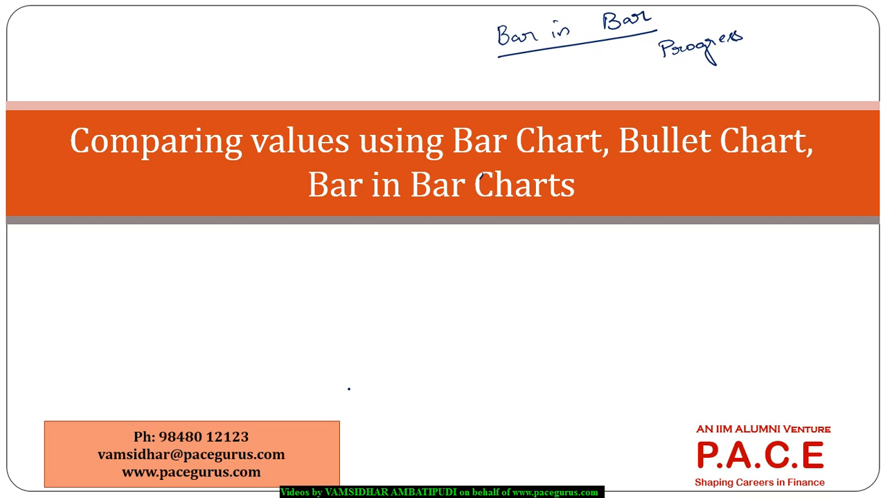
key(e)
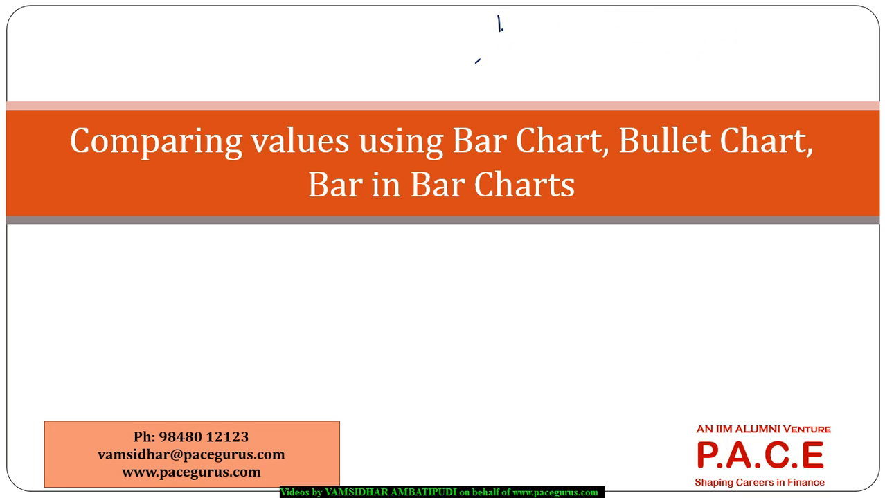
mouse_move(501, 28)
mouse_down()
mouse_move(518, 27)
mouse_move(533, 47)
mouse_up()
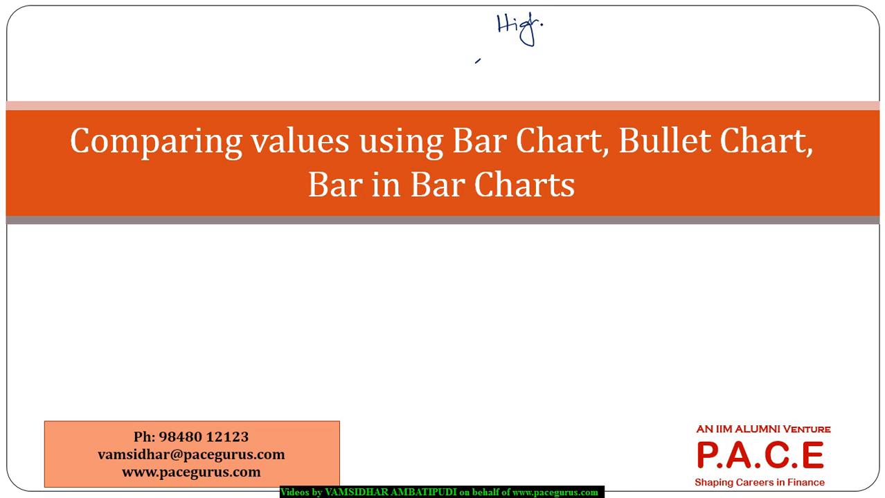
mouse_move(544, 11)
mouse_down()
mouse_move(552, 21)
mouse_move(579, 11)
mouse_move(605, 26)
mouse_move(599, 38)
mouse_move(628, 29)
mouse_move(637, 40)
mouse_move(644, 14)
mouse_up()
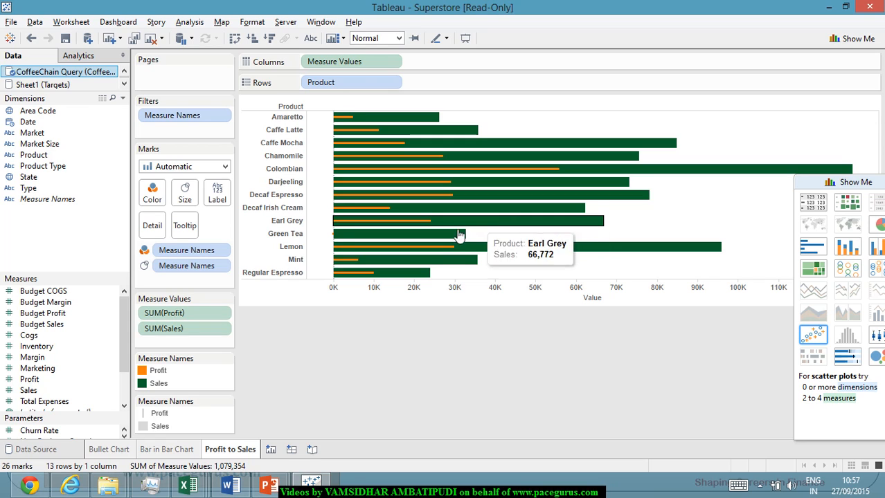
Add a new worksheet in Tableau and name it Highlight.
click(272, 450)
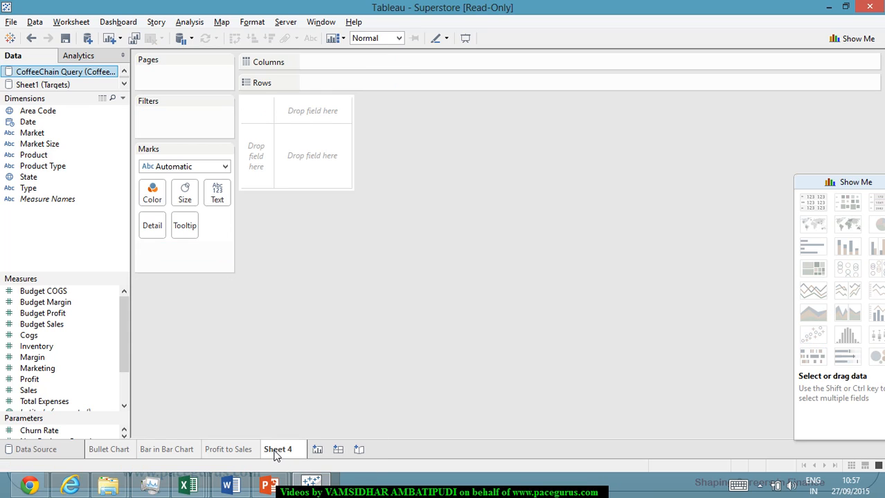
right_click(274, 454)
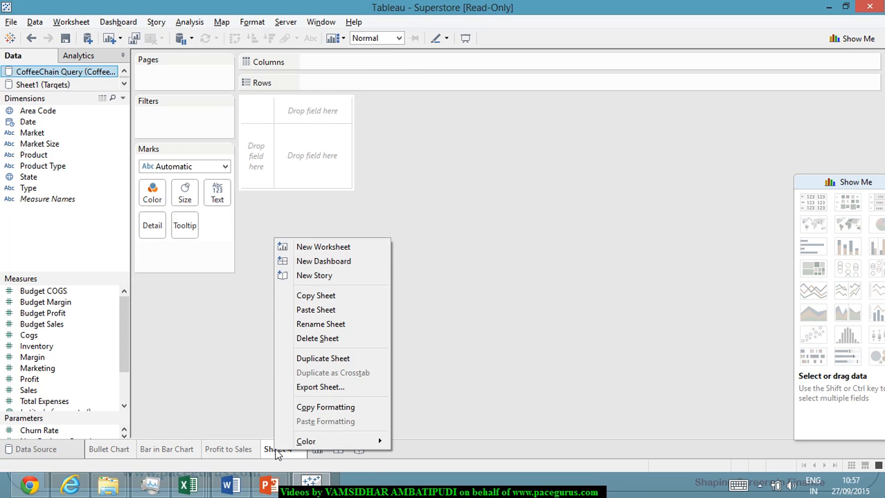
click(346, 329)
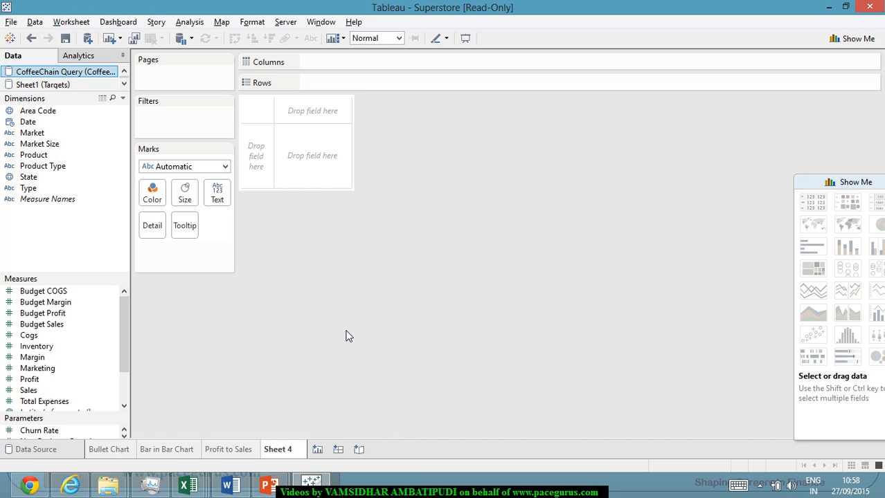
text(Highlight)
key(Return)
Chart SUM(Sales) as vertical bars for each Product, sorted in descending order of sales.
drag(36, 155, 348, 66)
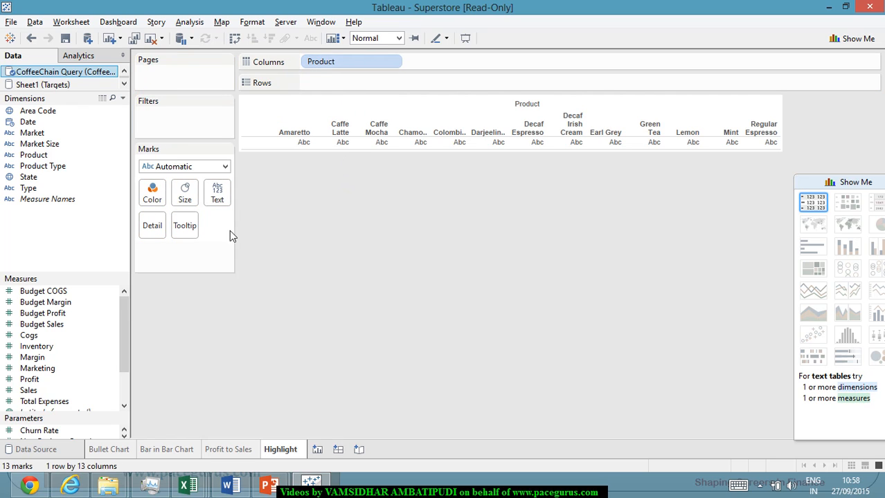
drag(31, 393, 429, 83)
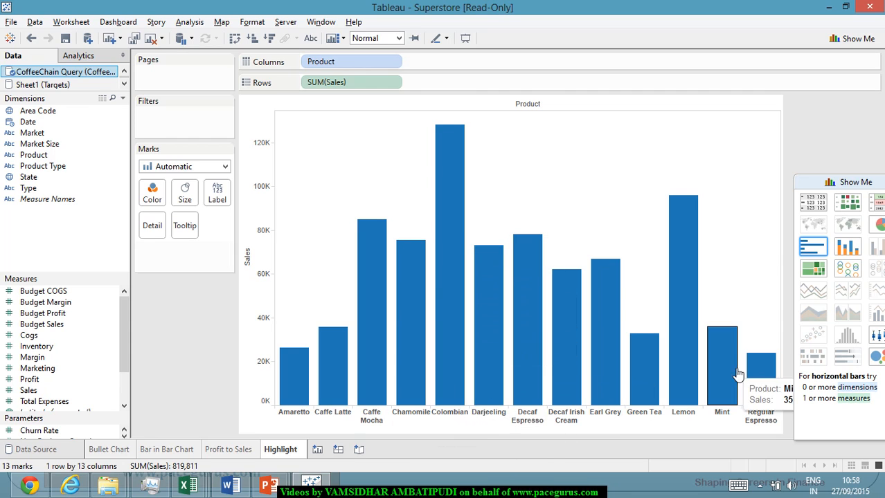
mouse_move(492, 400)
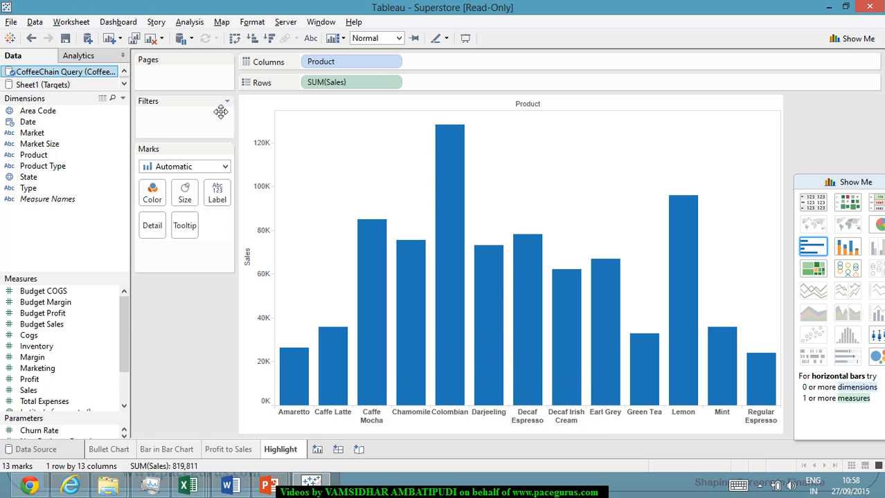
click(270, 38)
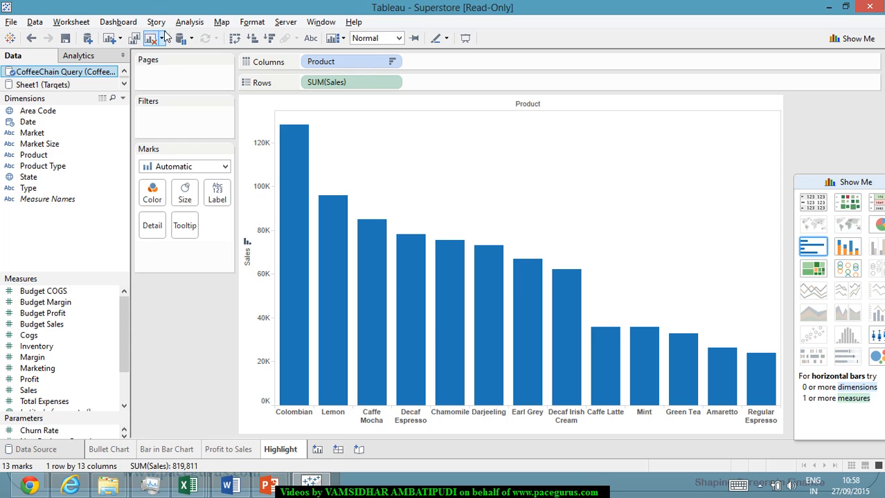
Create a calculated field named Darjeeling Tea with no formula.
click(189, 22)
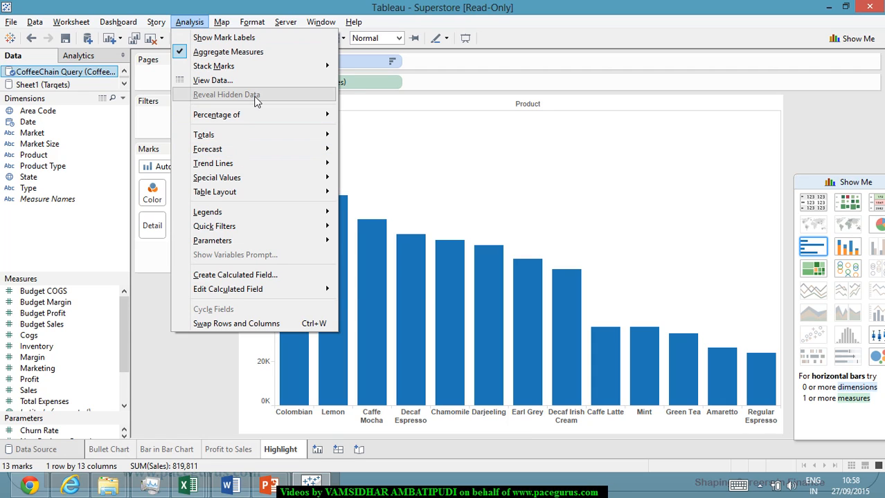
click(279, 275)
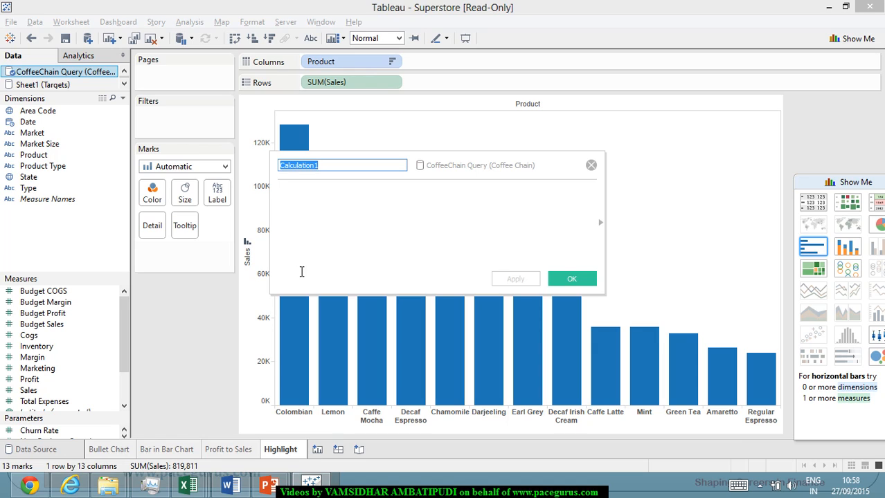
text(Table)
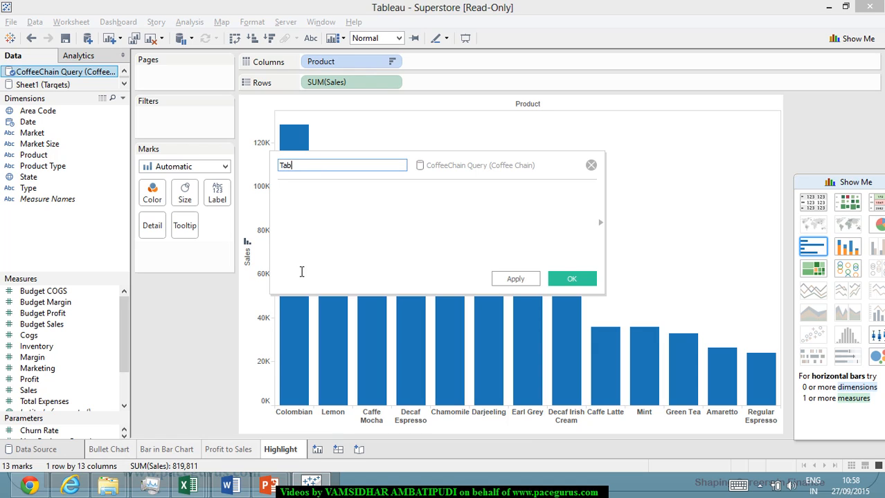
key(BackSpace)
key(BackSpace)
key(BackSpace)
key(BackSpace)
key(BackSpace)
key(BackSpace)
text(Darjeeling Tea)
click(583, 280)
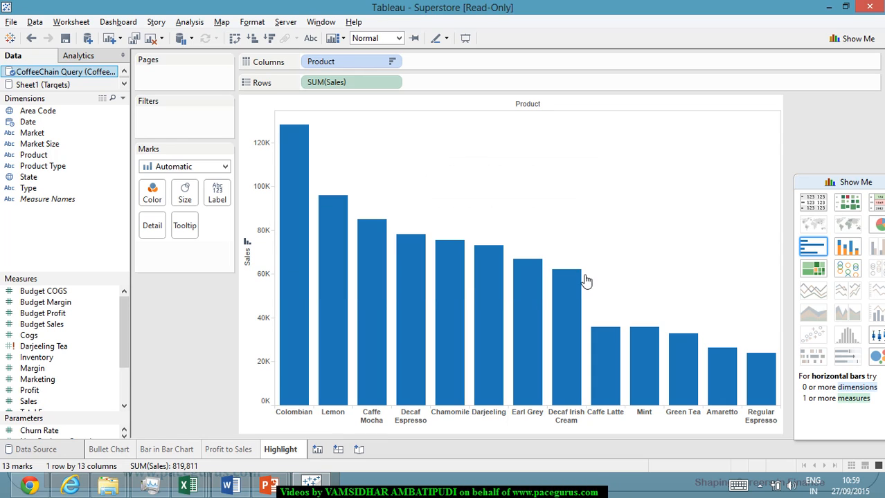
Set up another calculated field named Darjeeling Tea with the formula [Product]="Darjeeling".
click(199, 23)
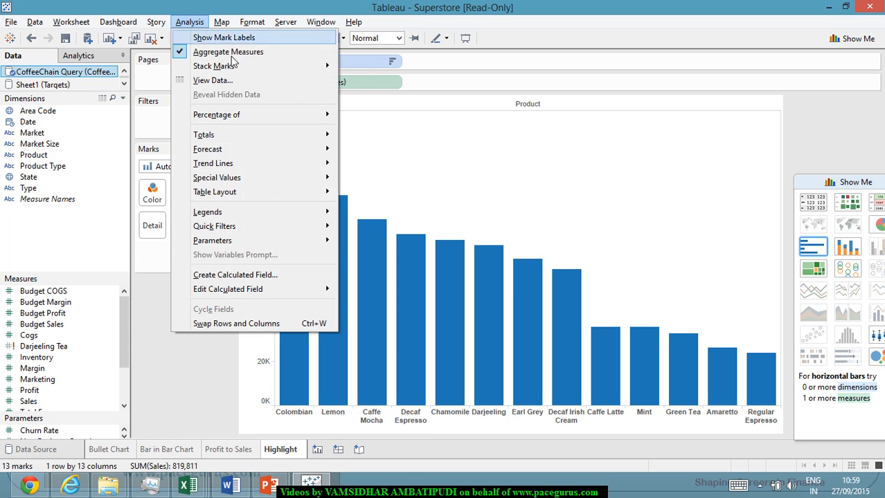
click(292, 275)
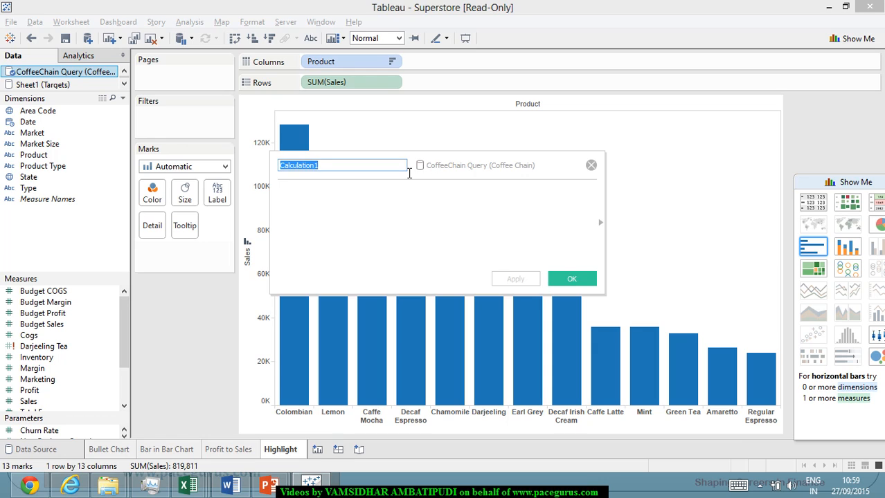
text(Da)
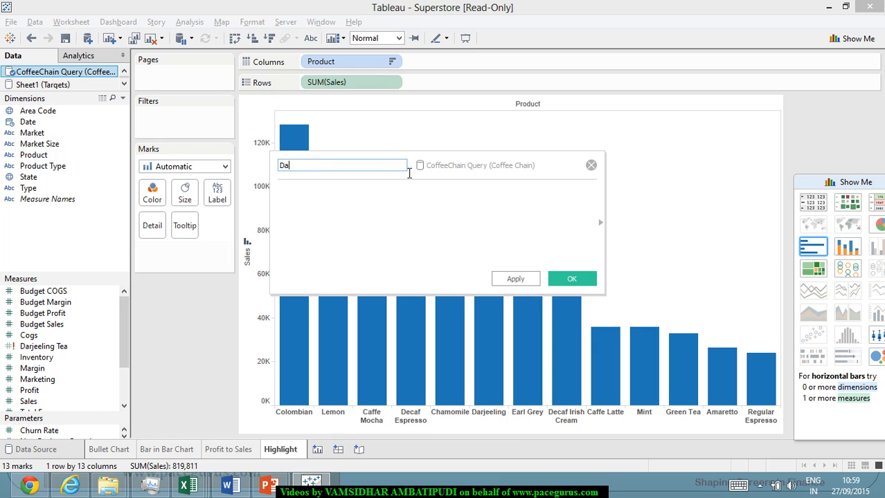
text(rjeeling Tea)
key(Tab)
text([Product])
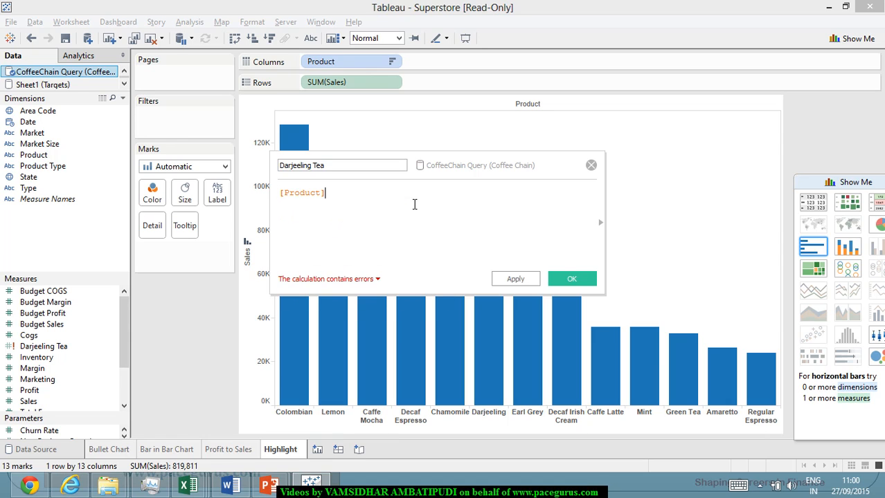
text(=)
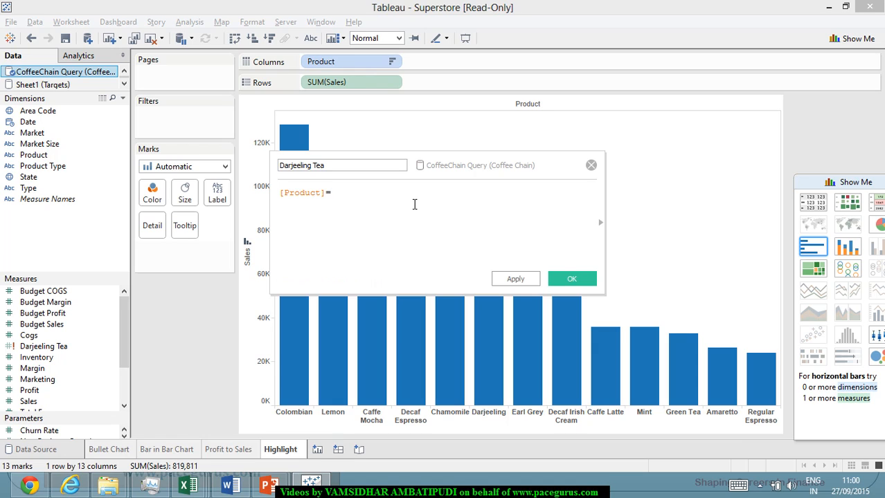
text("Darjeeling")
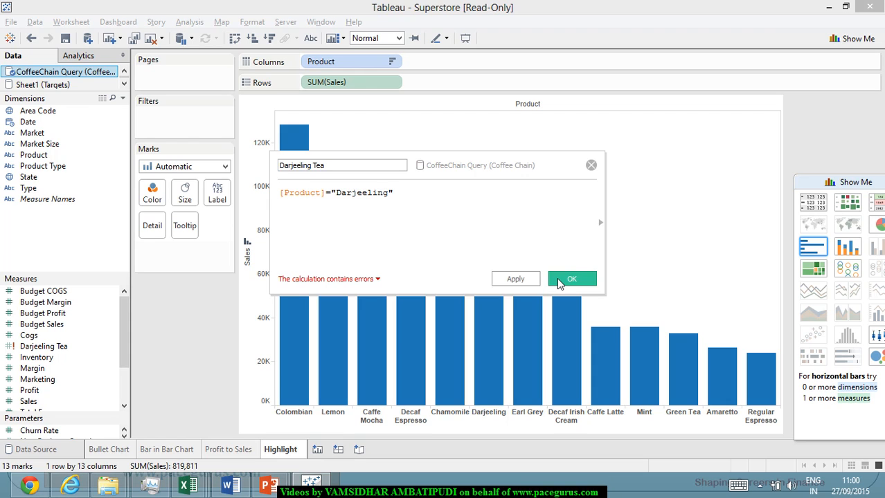
Shorten the new calculation's name to Darjeeling, save it and select the field among the dimensions.
click(559, 280)
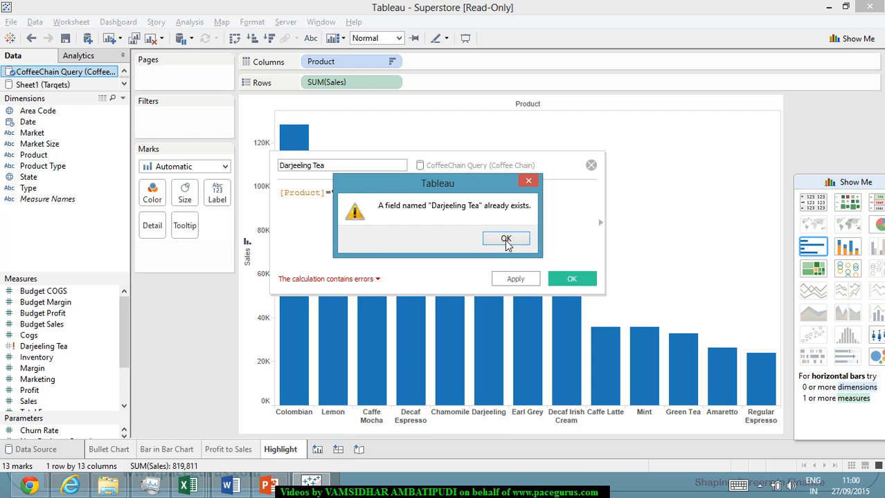
click(506, 239)
click(354, 171)
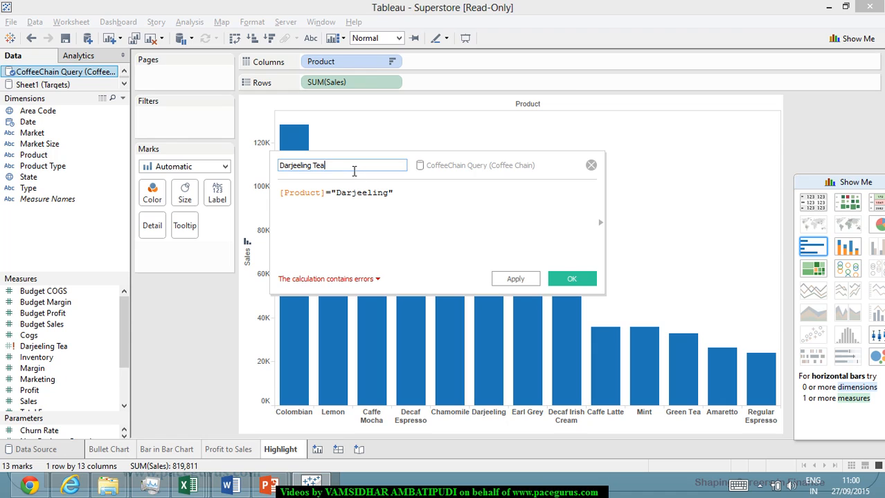
text(\)
key(BackSpace)
key(BackSpace)
key(BackSpace)
key(BackSpace)
key(BackSpace)
click(556, 279)
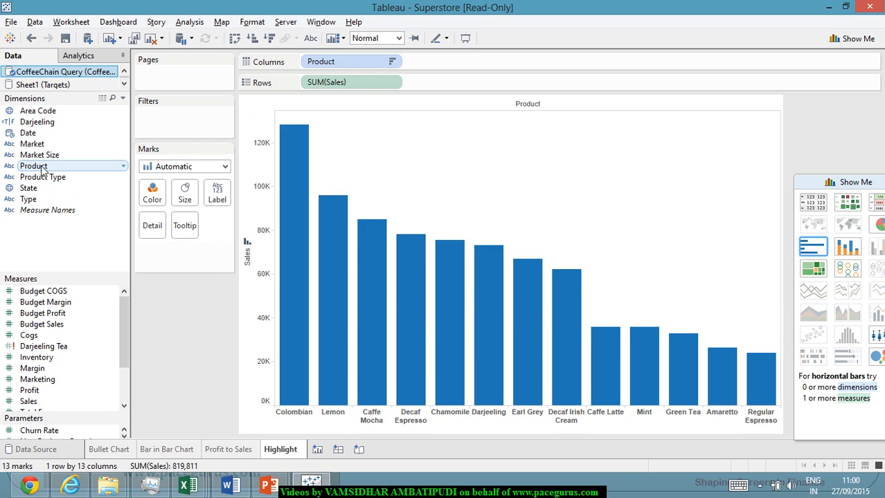
click(69, 125)
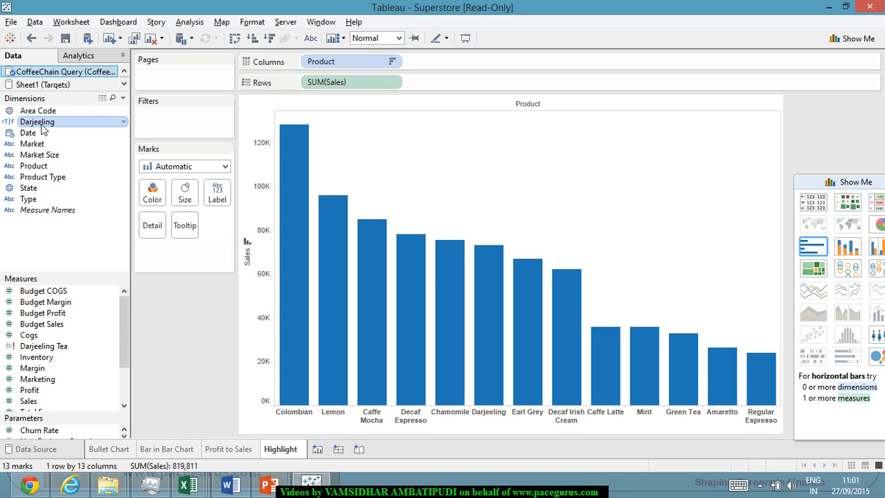
Color the product sales bars by the Darjeeling calculated field and inspect the Darjeeling bar's details.
drag(43, 129, 154, 200)
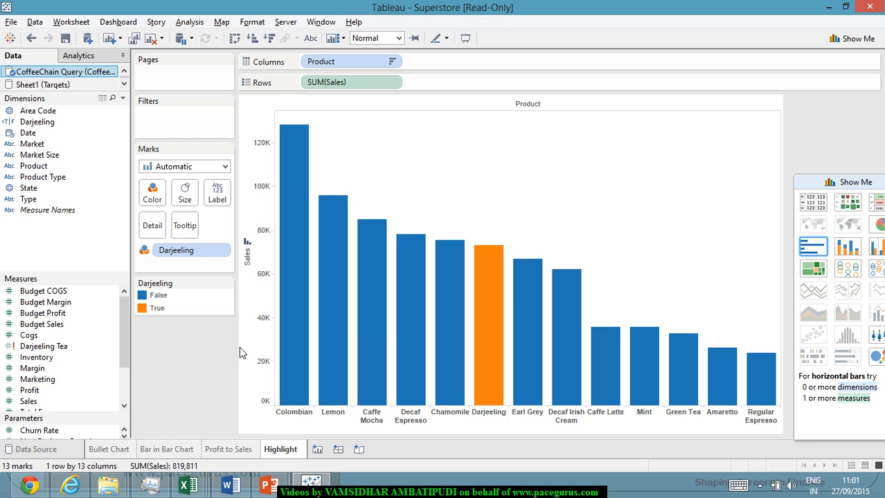
mouse_move(506, 389)
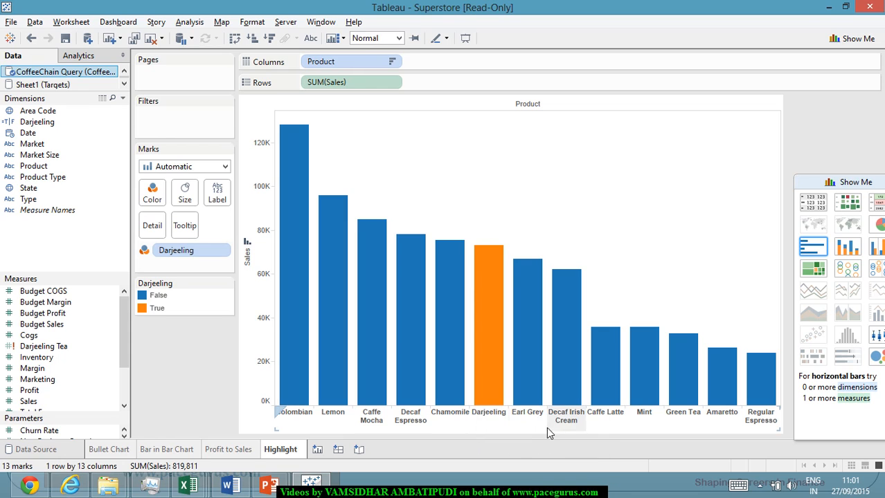
mouse_move(495, 353)
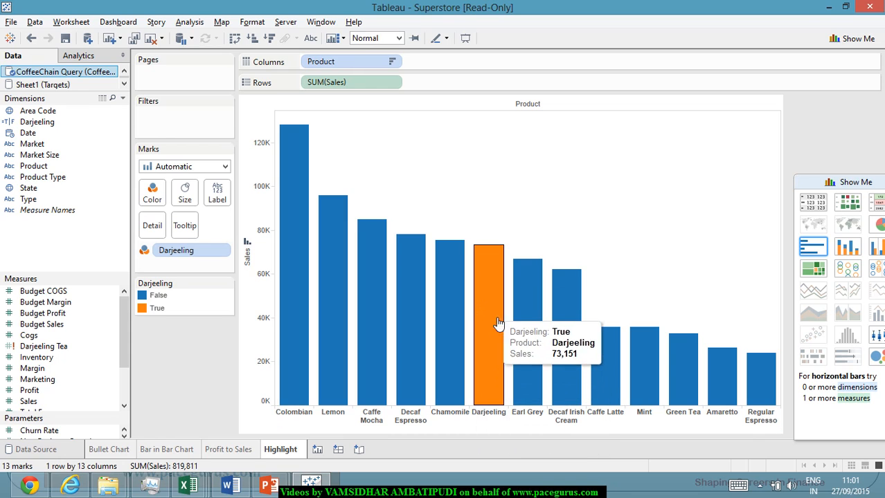
mouse_move(665, 396)
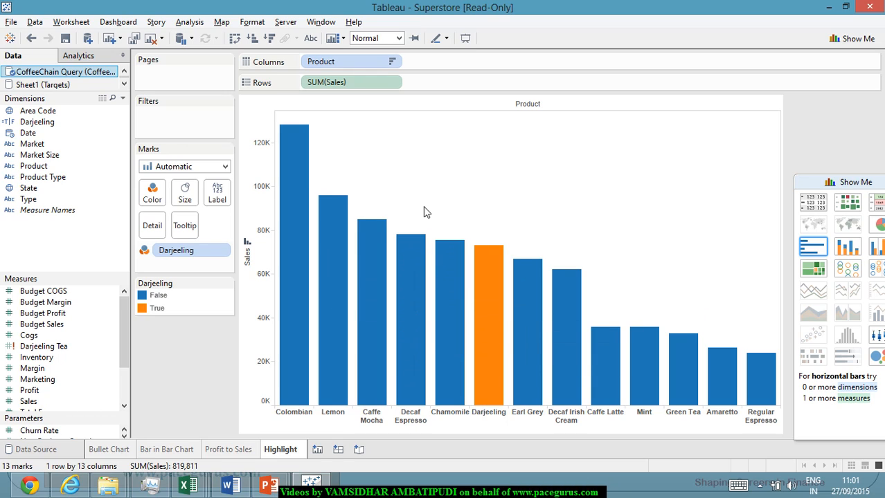
mouse_move(411, 239)
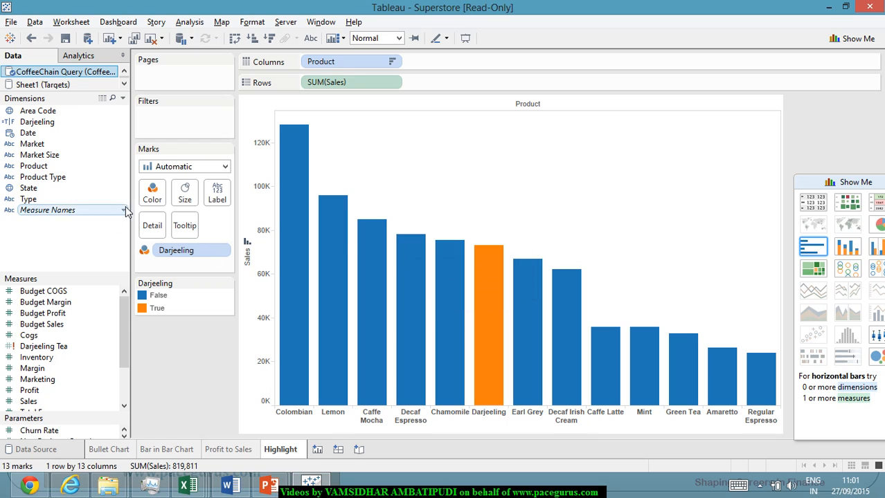
Recolor the False bars of the Darjeeling field with a stronger light green shade from the Green Light palette.
click(153, 192)
click(190, 235)
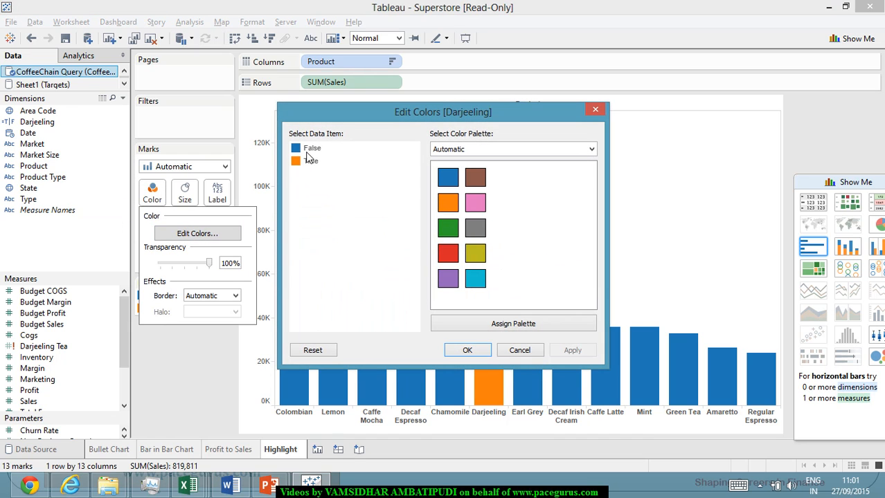
click(311, 148)
click(592, 150)
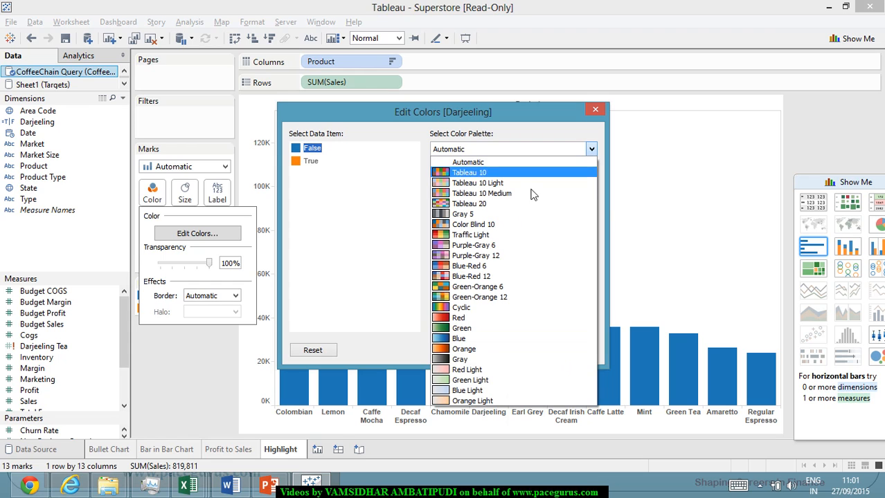
click(491, 383)
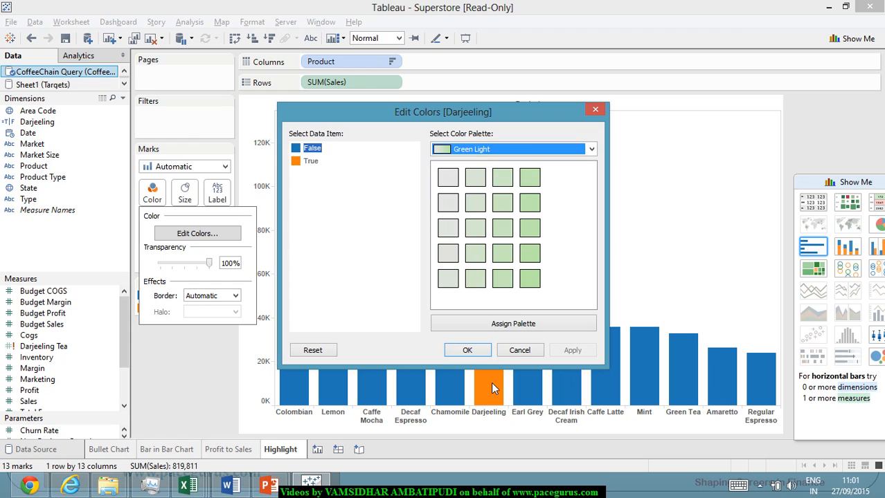
click(475, 202)
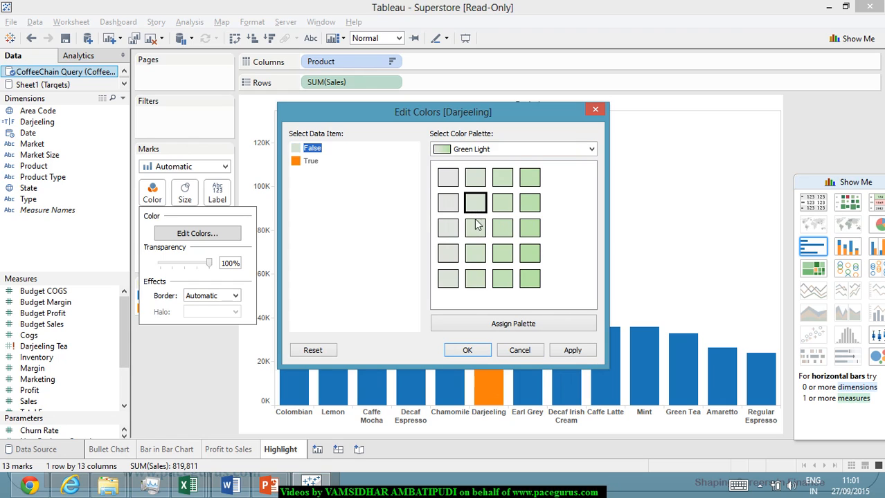
click(570, 350)
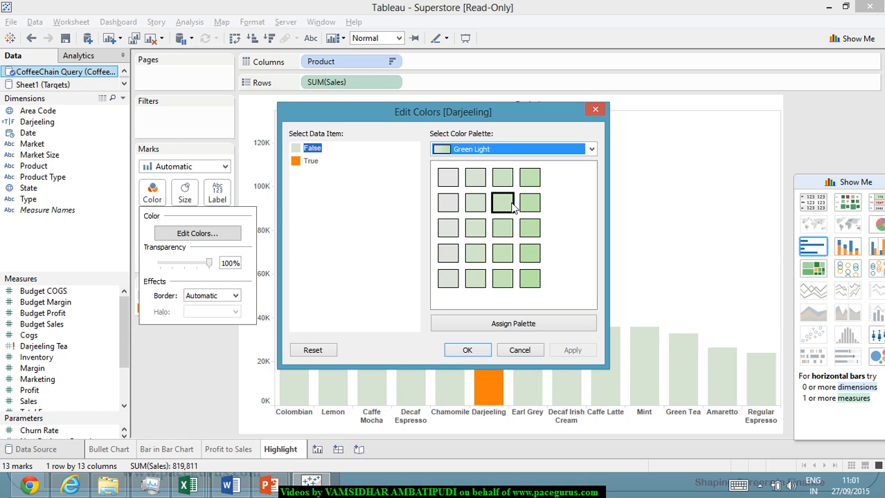
click(530, 179)
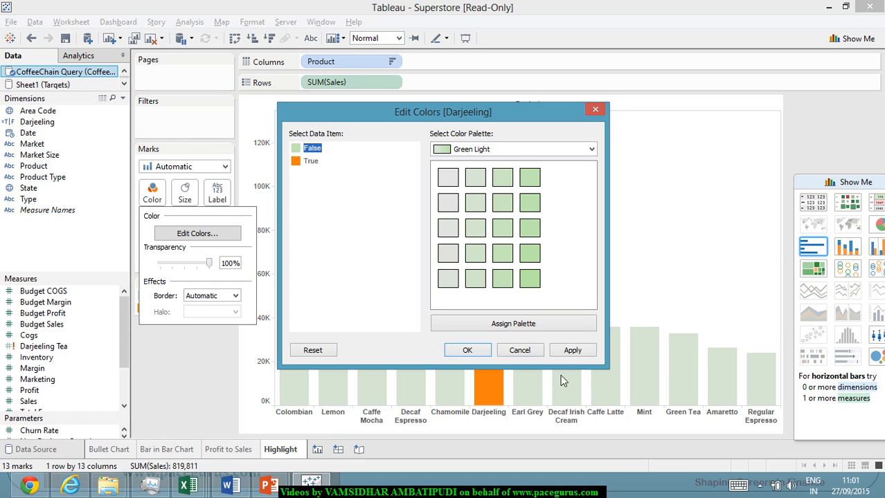
click(573, 351)
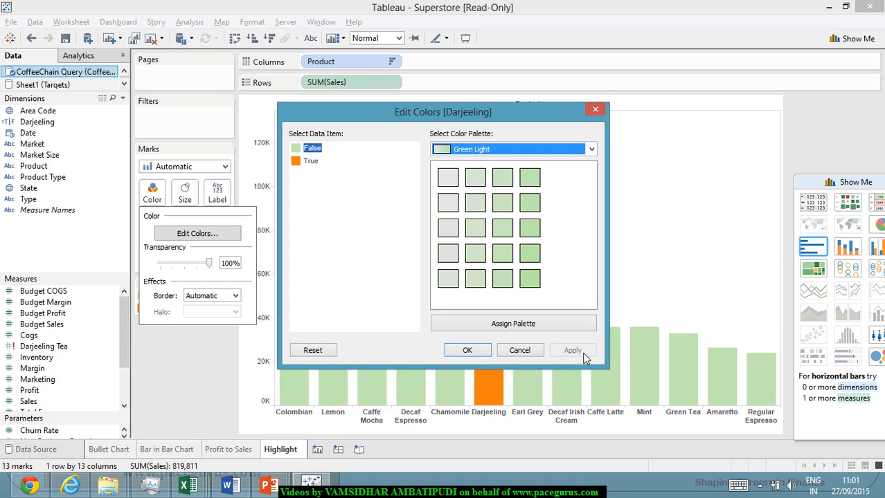
click(470, 350)
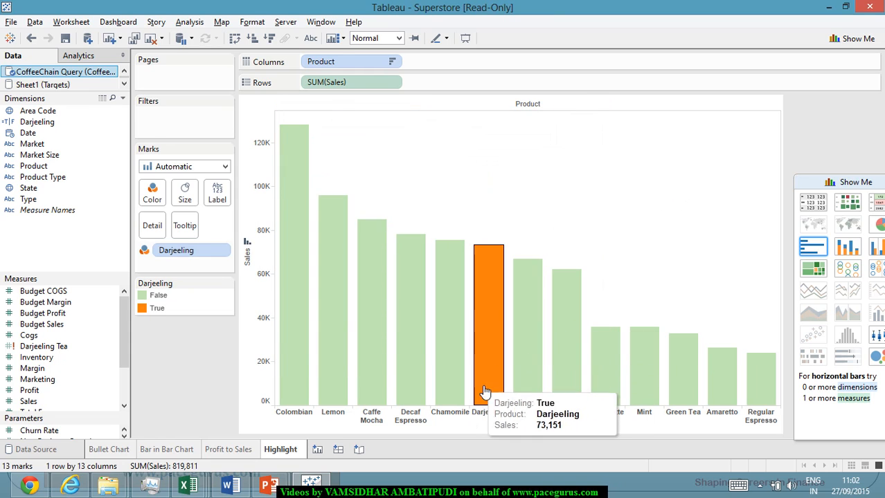
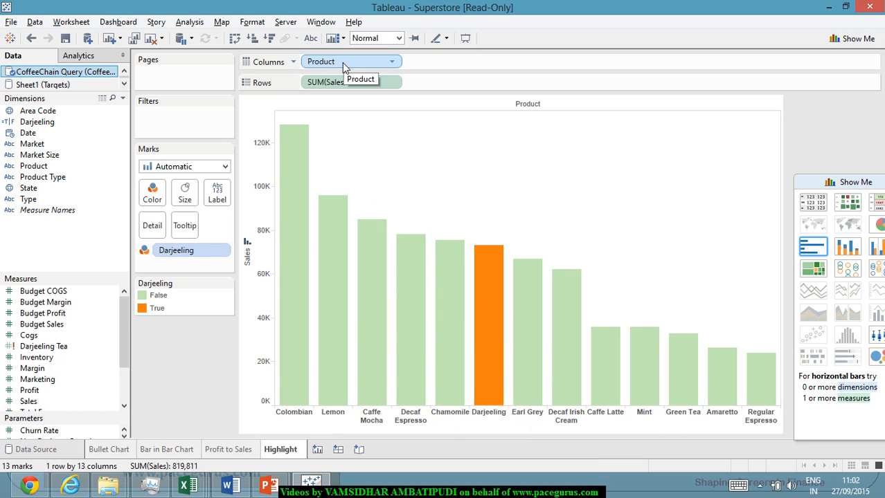
Hide the Product header so the bars show no product names.
click(391, 62)
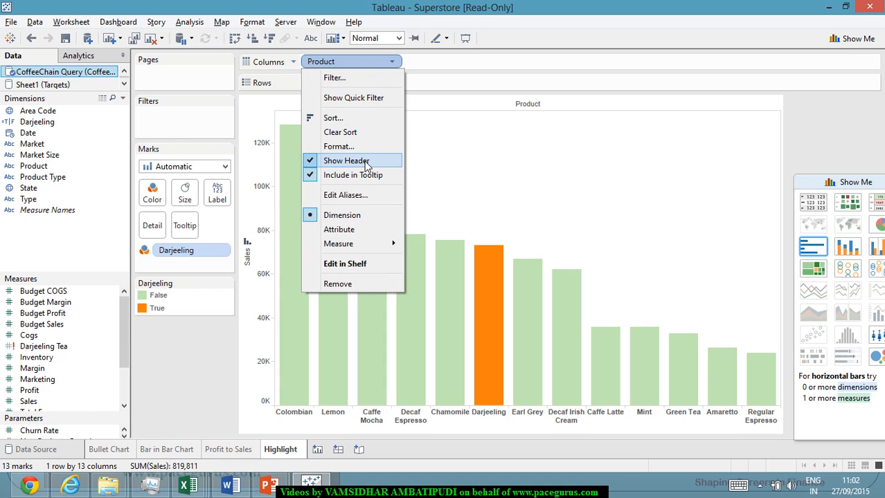
click(365, 161)
mouse_move(574, 299)
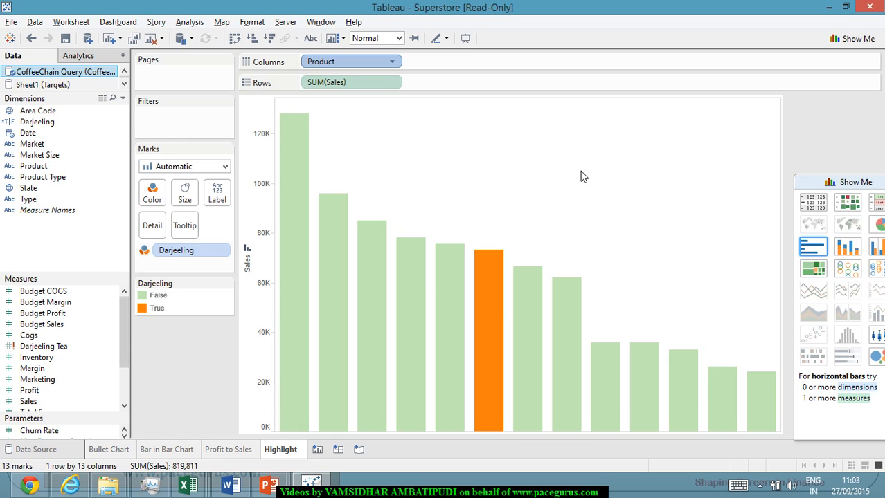
Annotate the Darjeeling bar with a mark annotation using the default Darjeeling, Product and Sales fields.
mouse_move(494, 280)
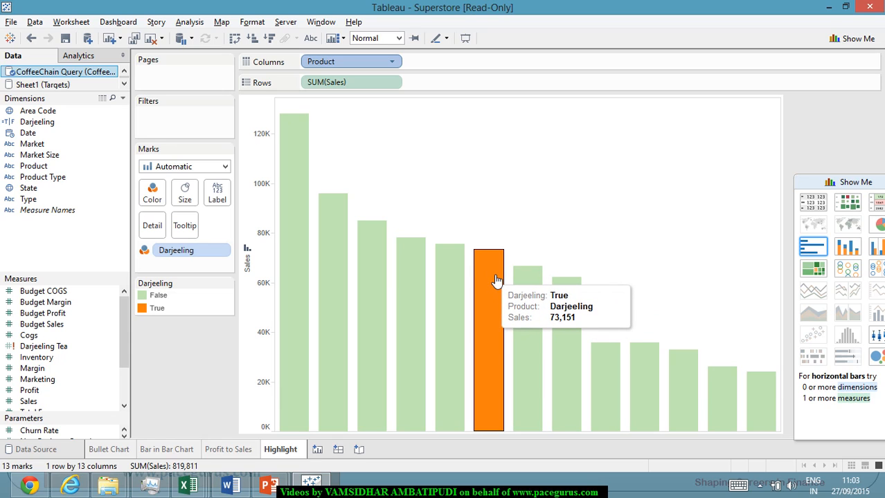
right_click(490, 274)
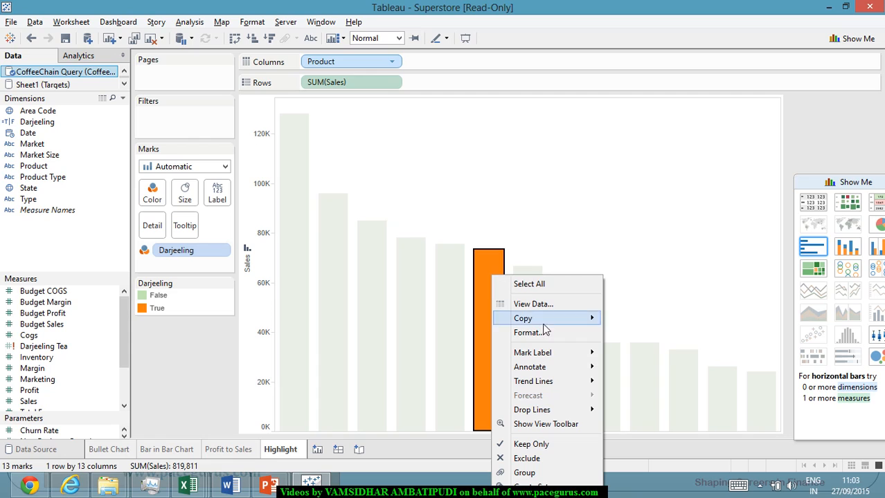
mouse_move(575, 371)
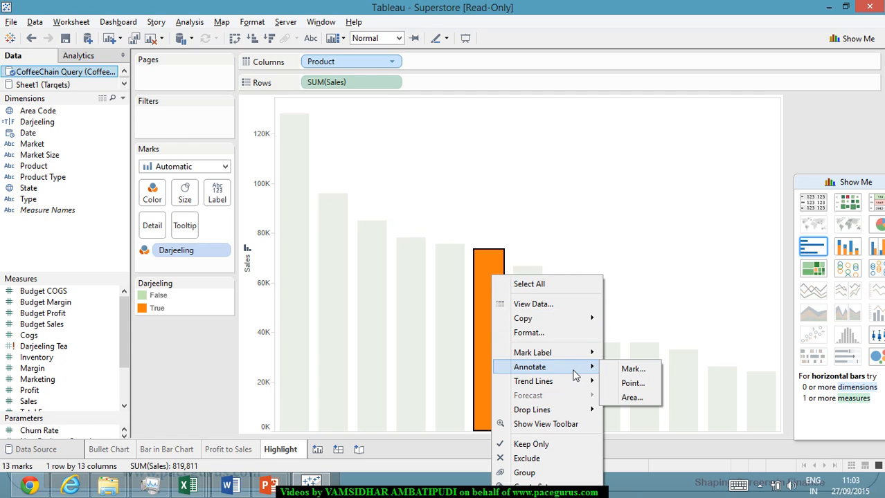
click(628, 369)
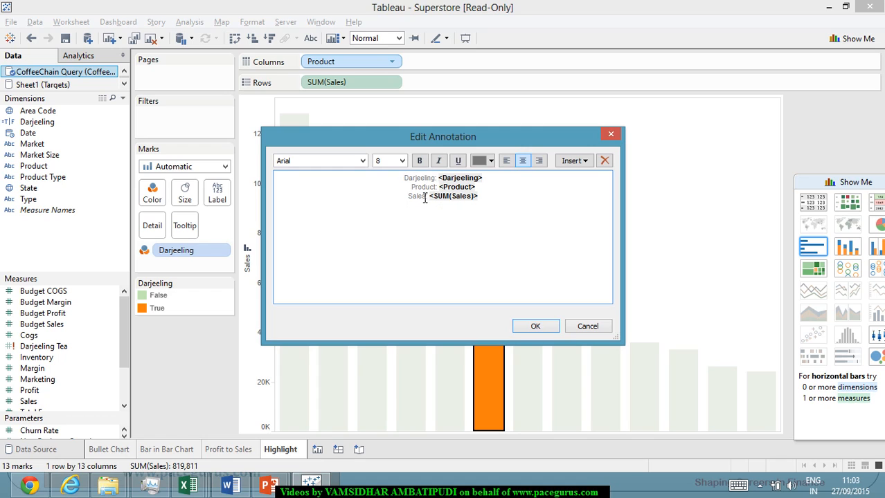
click(535, 326)
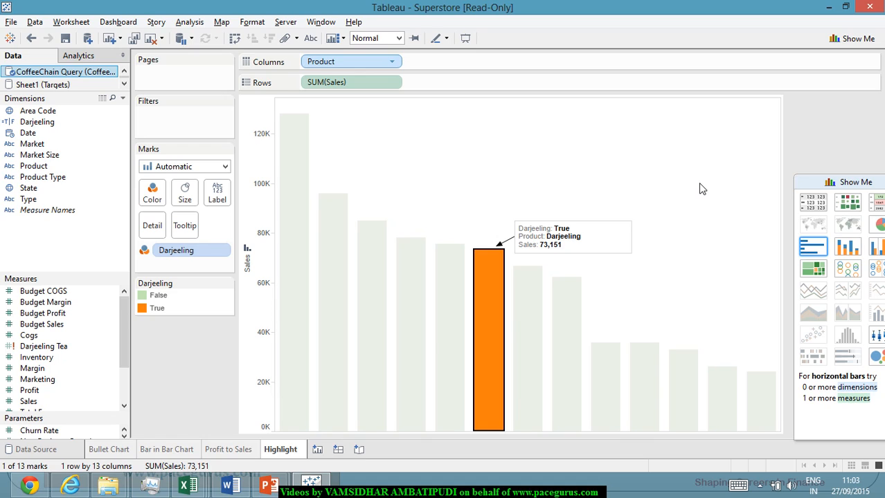
Add another mark annotation to the Darjeeling bar, removing the Darjeeling line so only Product and Sales are included.
right_click(489, 268)
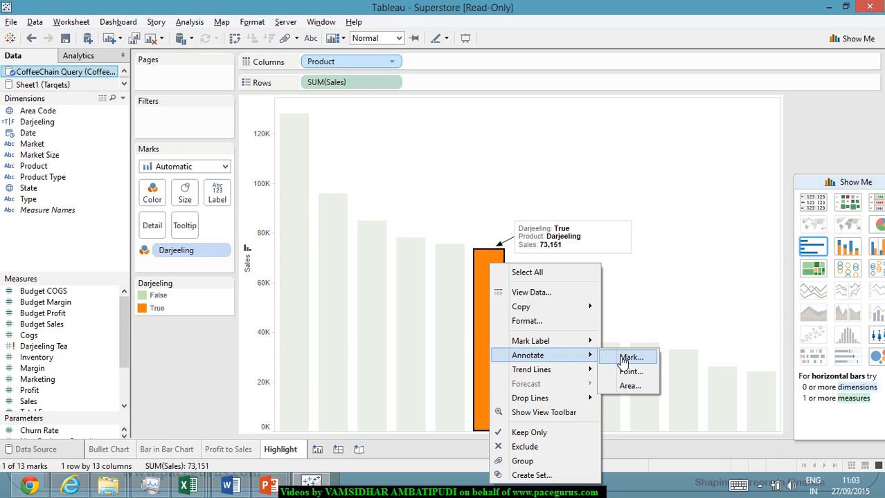
click(626, 358)
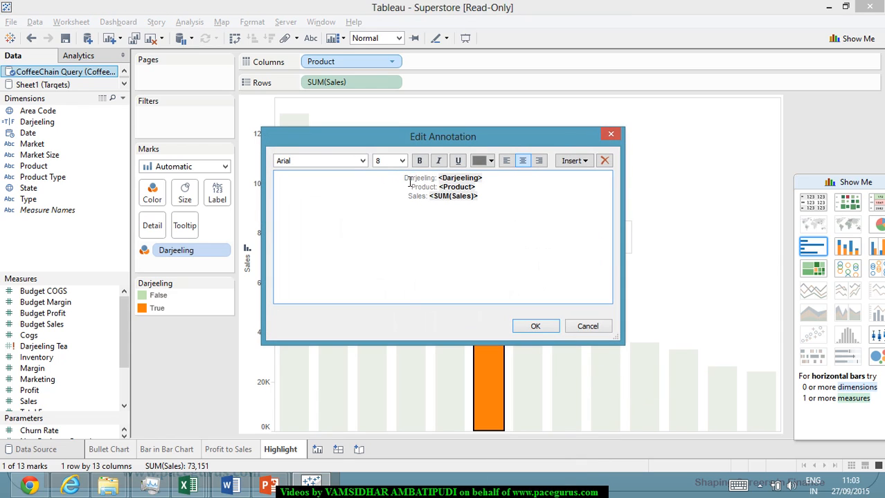
drag(408, 182, 470, 177)
key(Delete)
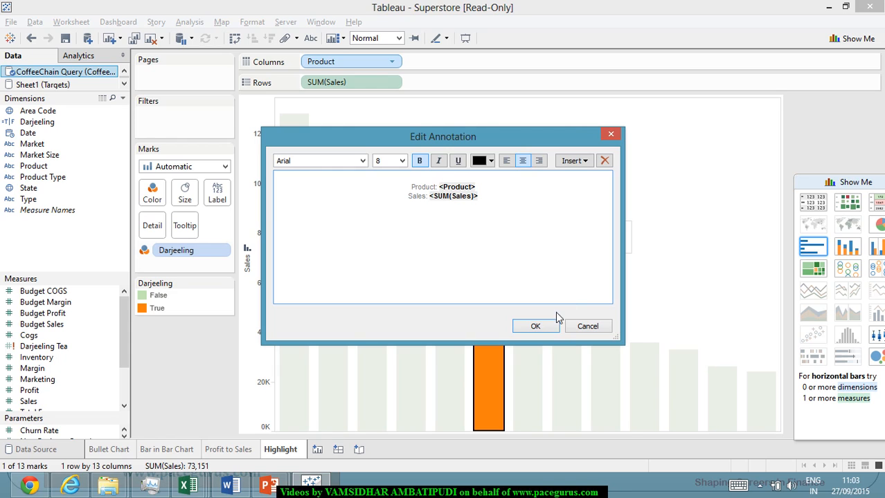
click(547, 327)
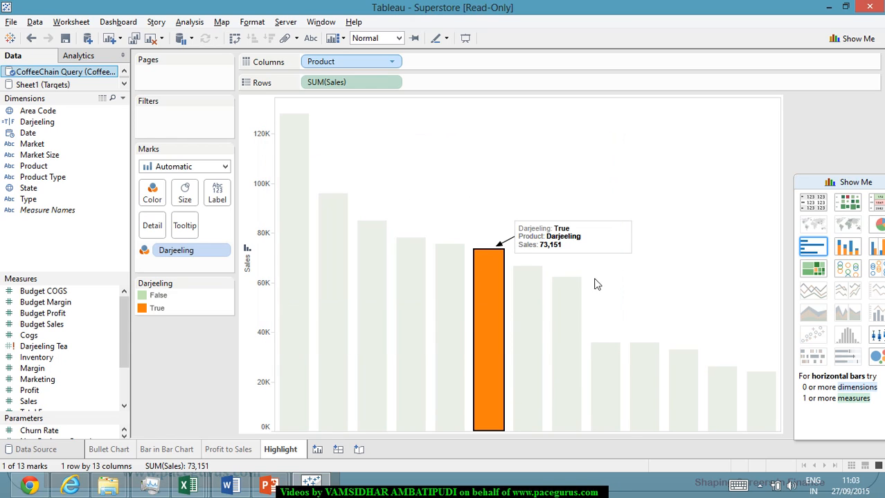
Remove the blank first line from the Product and Sales annotation's text.
click(610, 232)
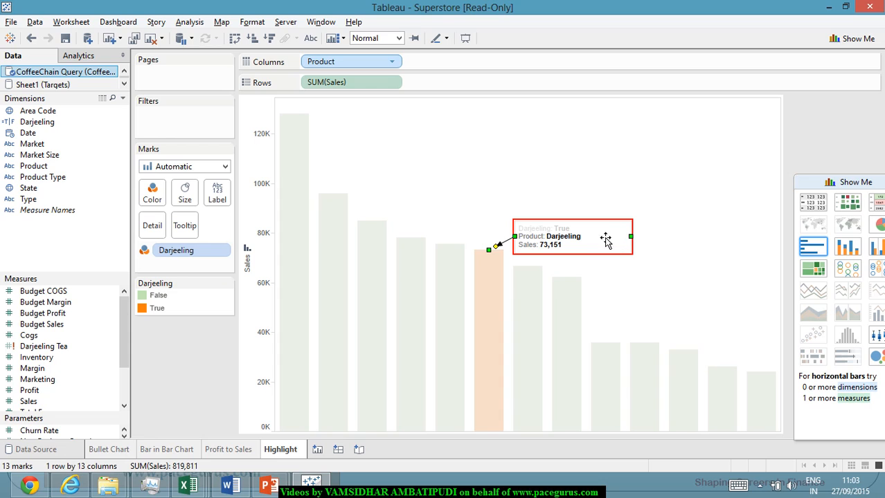
double_click(604, 226)
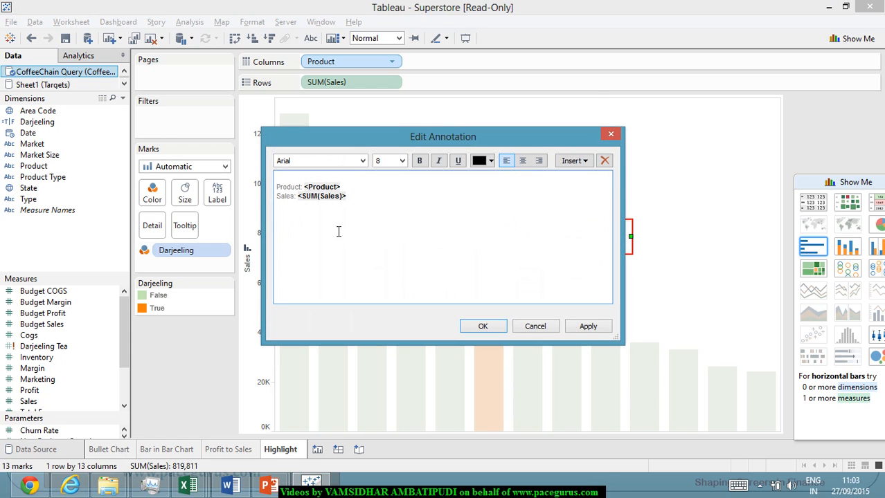
key(Delete)
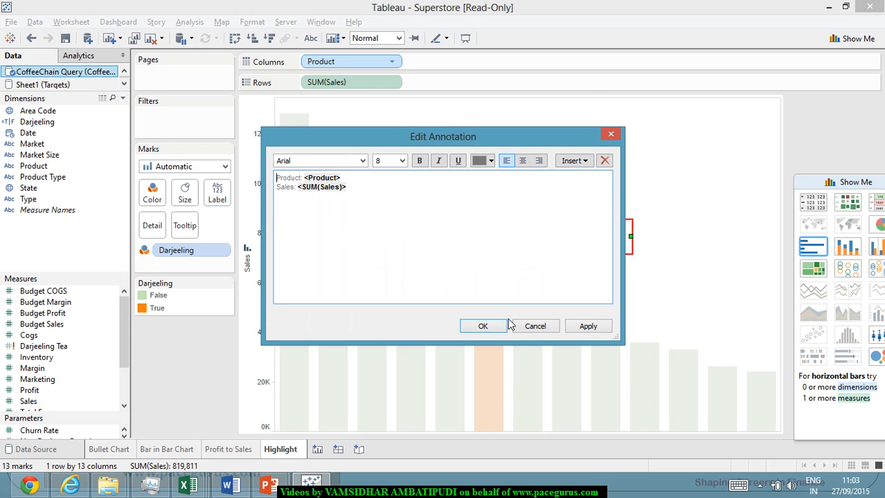
click(482, 327)
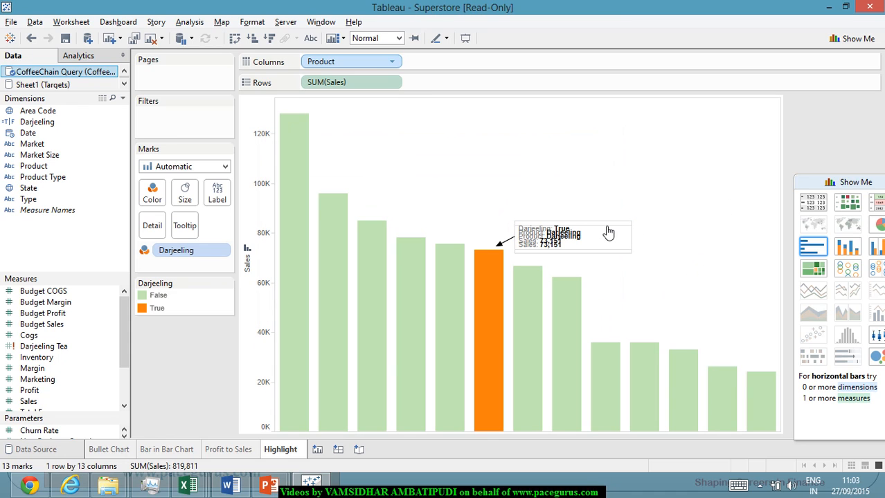
Move the Product and Sales annotation off the older one and delete the annotation that includes the Darjeeling field.
click(605, 232)
drag(606, 232, 672, 185)
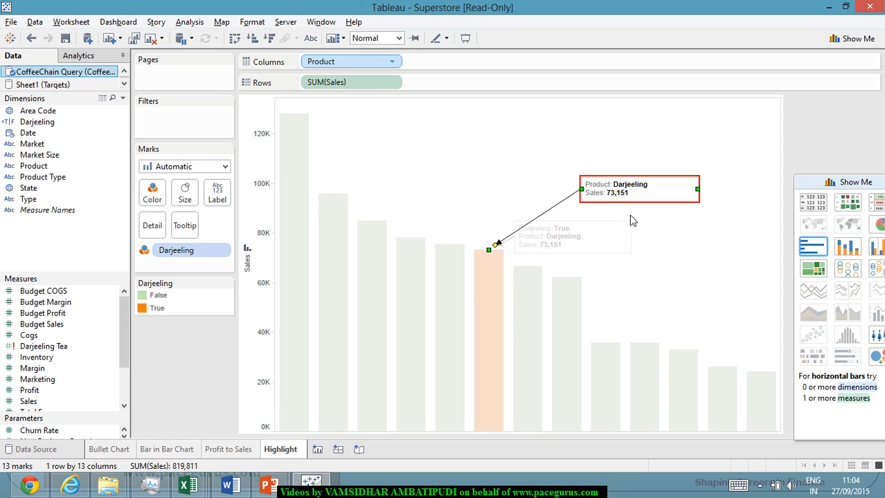
click(552, 235)
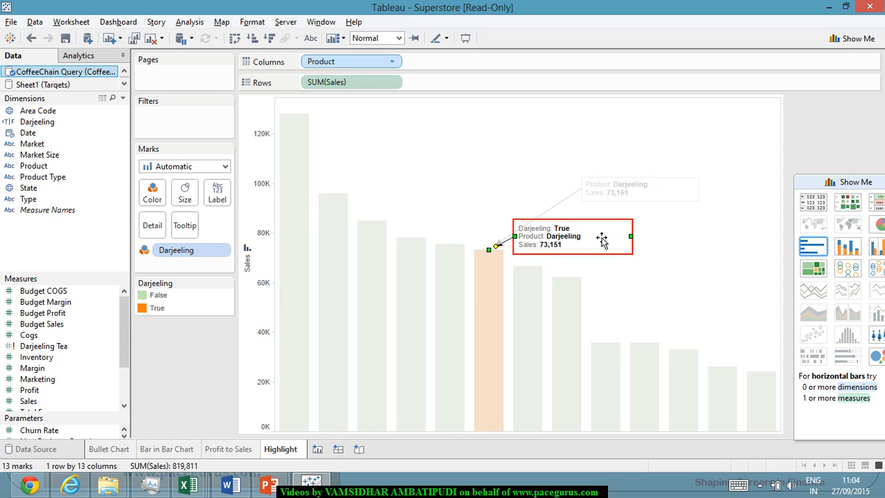
key(Delete)
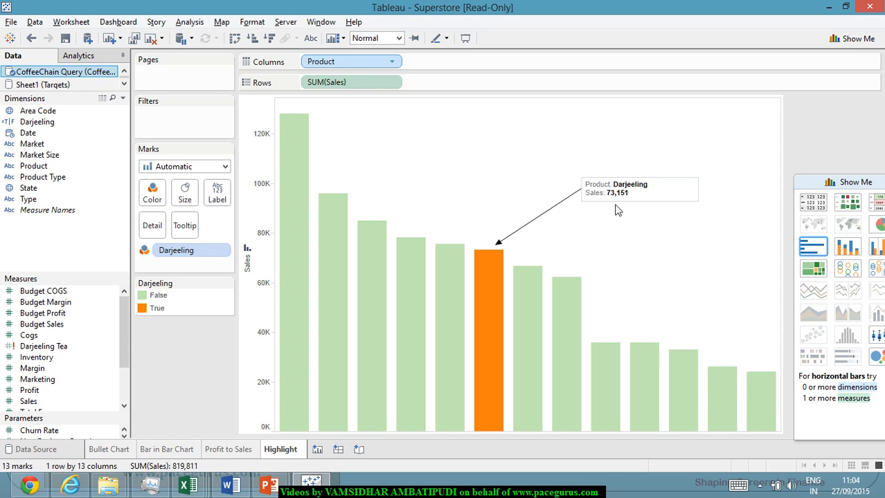
Move the Product and Sales annotation close above the Darjeeling bar and deselect it.
click(620, 209)
mouse_move(622, 210)
mouse_down()
mouse_move(575, 223)
mouse_move(557, 244)
mouse_up()
click(661, 260)
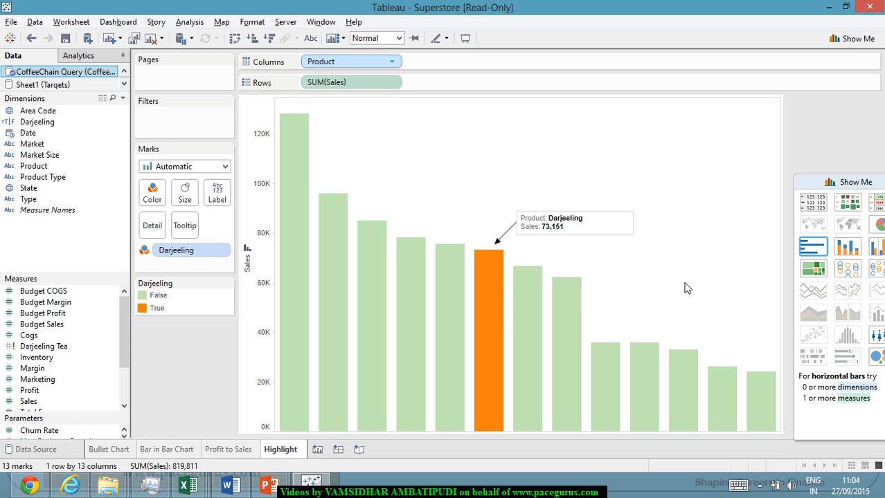
right_click(494, 259)
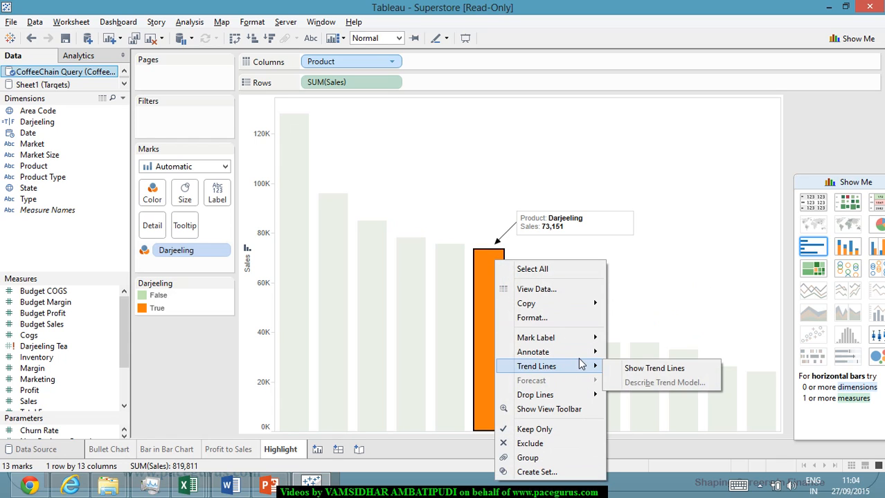
mouse_move(586, 354)
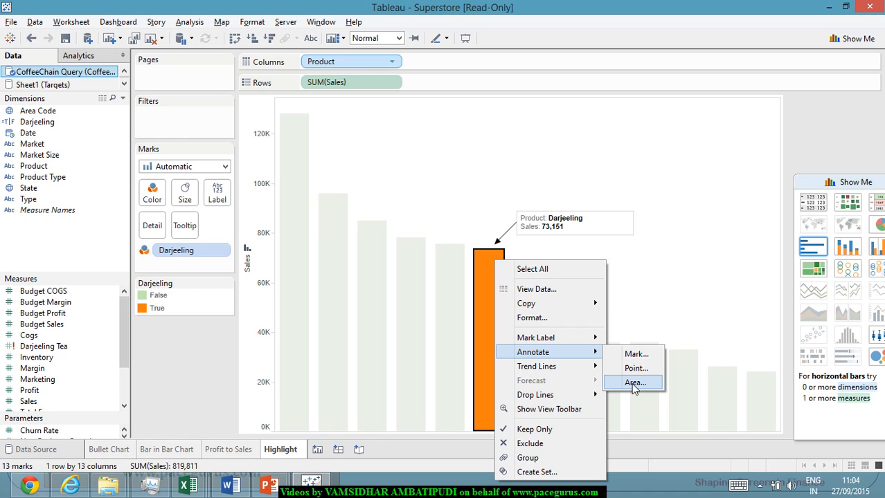
click(739, 223)
click(733, 229)
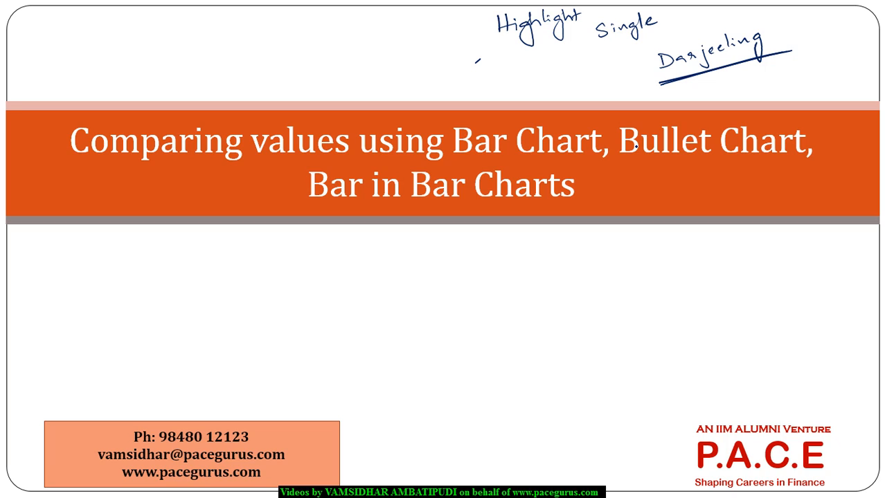
mouse_move(565, 126)
mouse_down()
mouse_move(573, 121)
mouse_move(554, 172)
mouse_move(547, 103)
mouse_up()
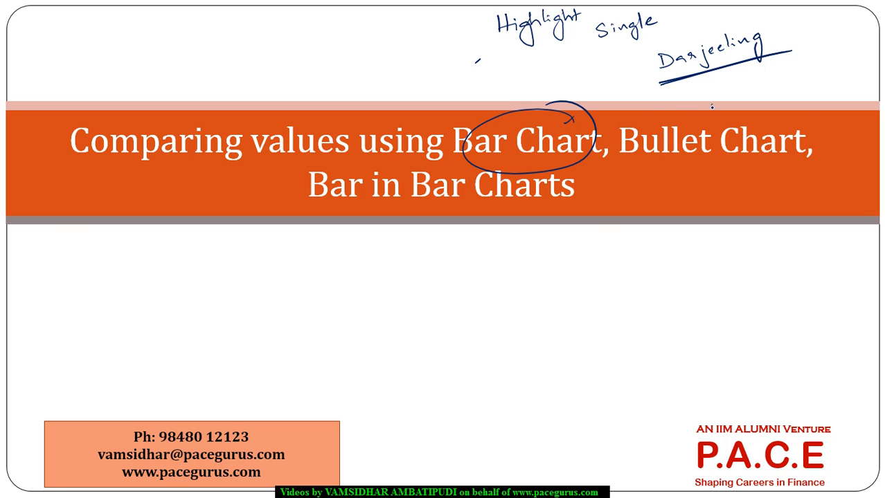
mouse_move(712, 101)
mouse_down()
mouse_move(720, 95)
mouse_move(652, 105)
mouse_up()
mouse_move(435, 164)
mouse_down()
mouse_move(380, 160)
mouse_move(484, 162)
mouse_up()
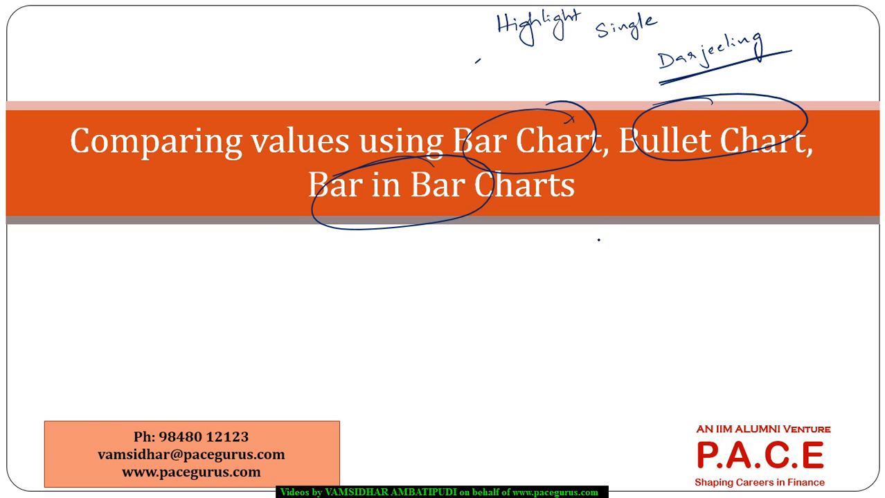